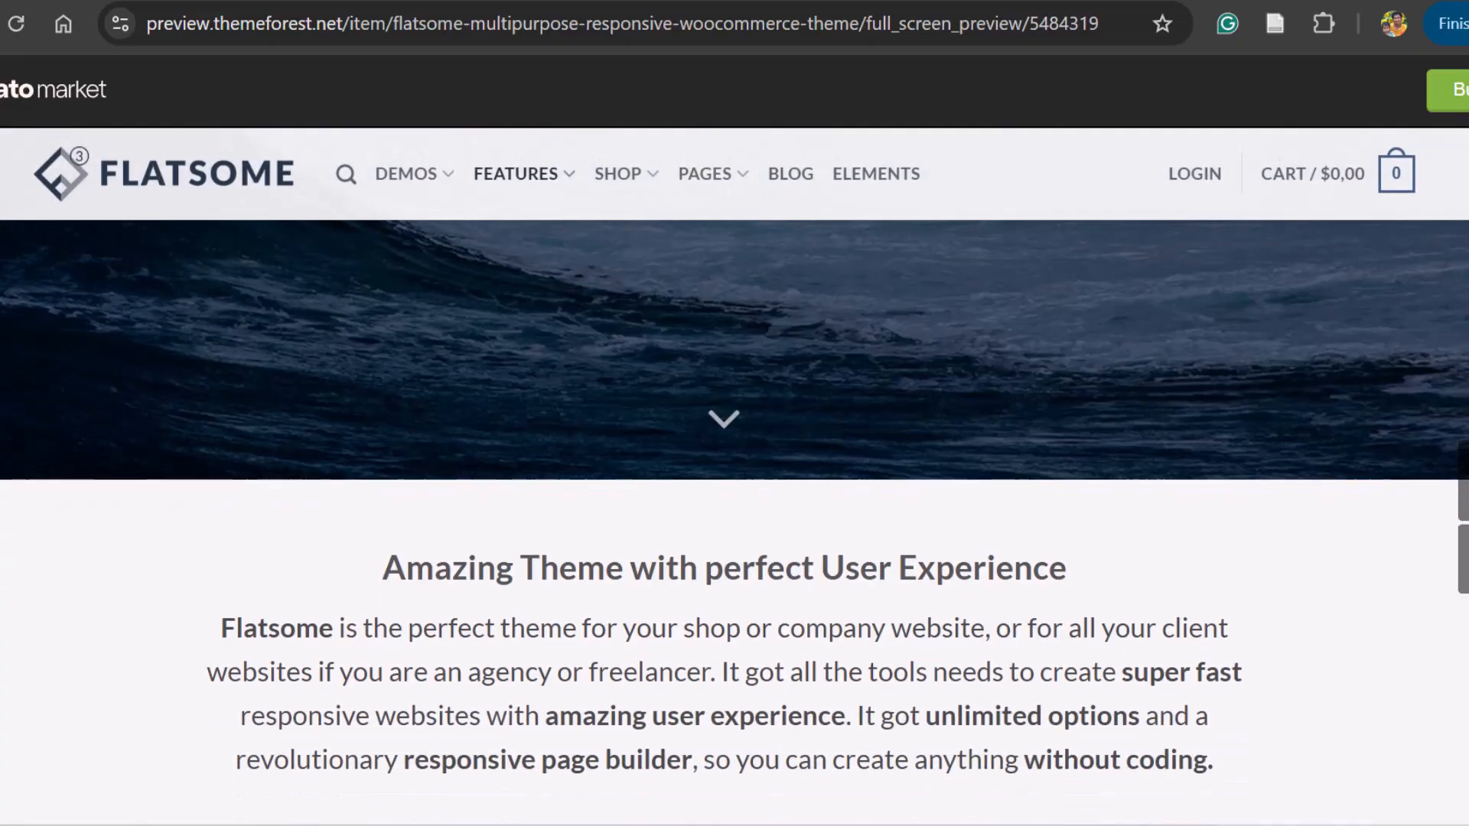
Examine the Flatsome theme's live preview page, including its feature highlights and shop demos.
{"action": "scroll", "coordinate": [735, 413], "scroll_direction": "down", "scroll_amount": 10}
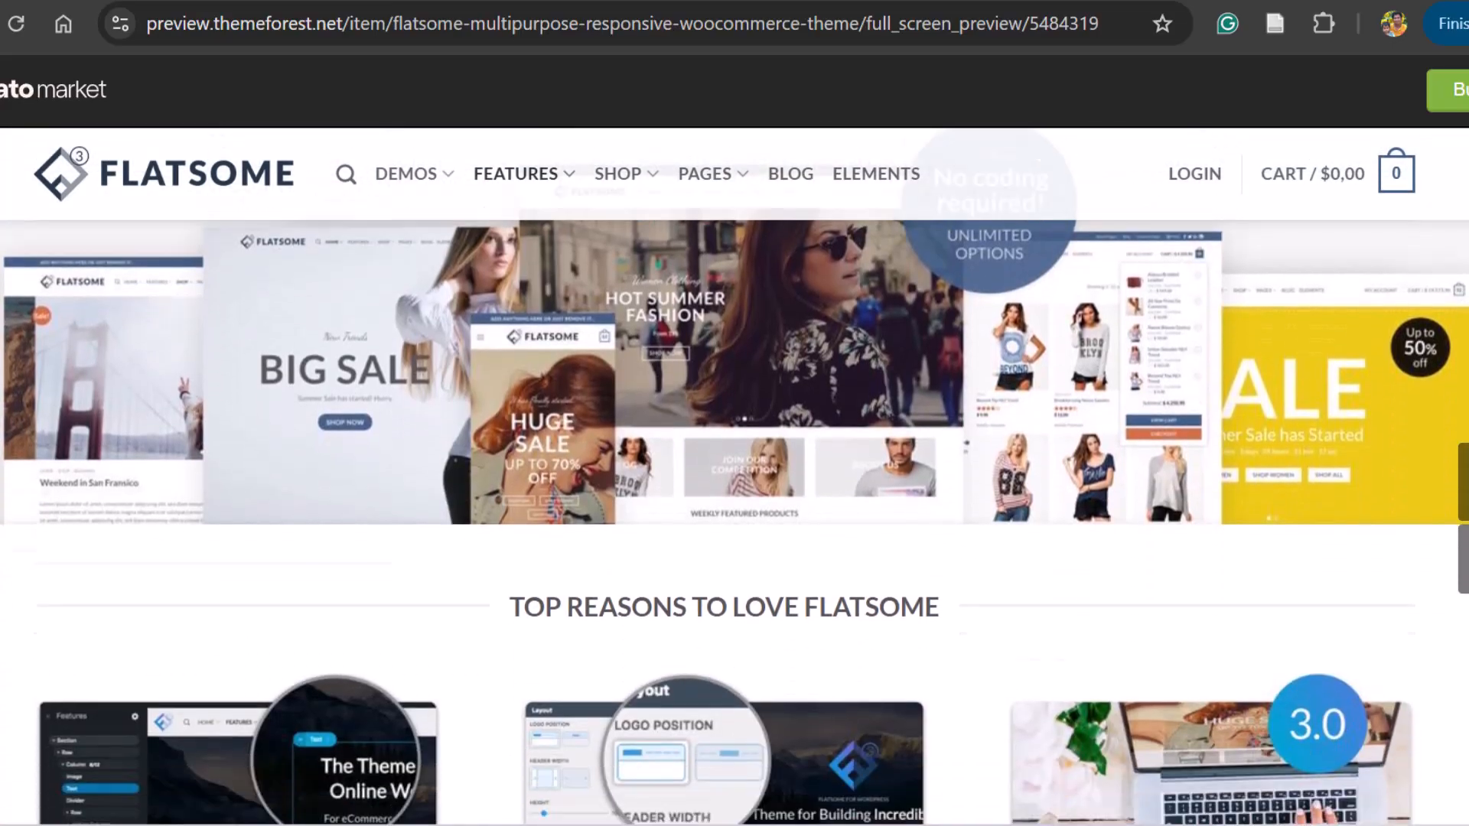
{"action": "scroll", "coordinate": [735, 413], "scroll_direction": "down", "scroll_amount": 10}
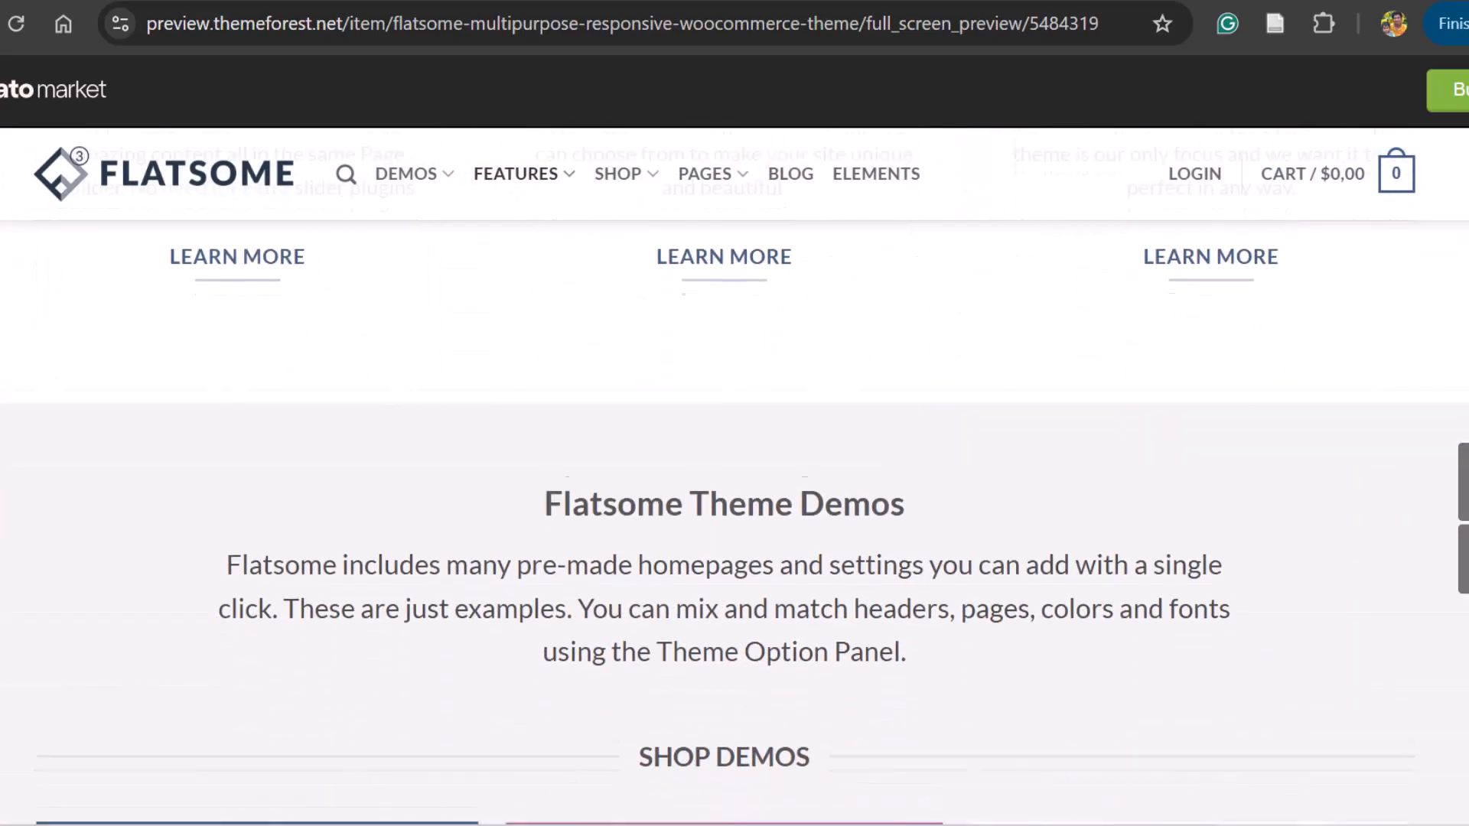
{"action": "scroll", "coordinate": [735, 413], "scroll_direction": "down", "scroll_amount": 10}
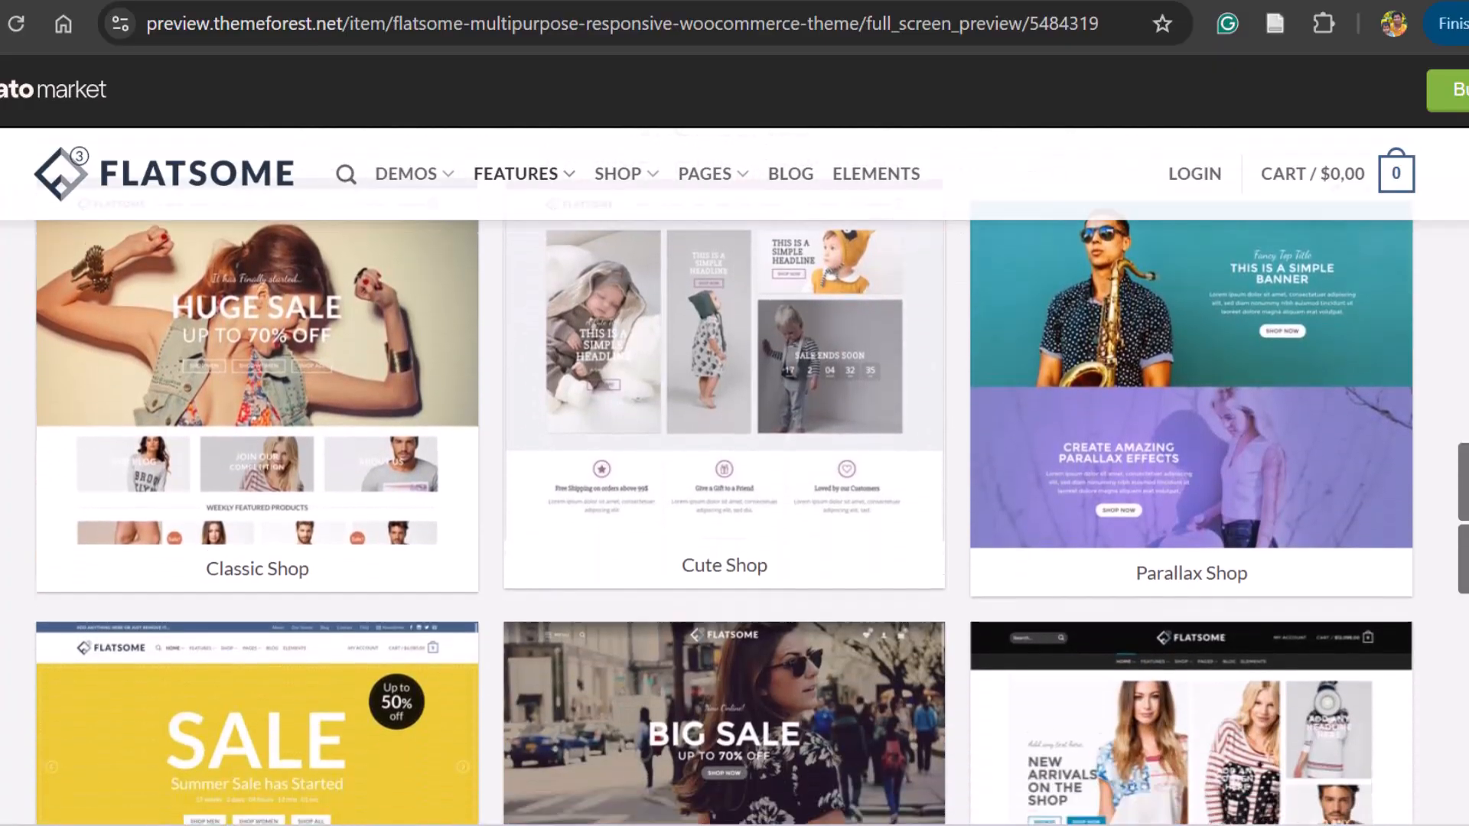
{"action": "scroll", "coordinate": [734, 413], "scroll_direction": "down", "scroll_amount": 5}
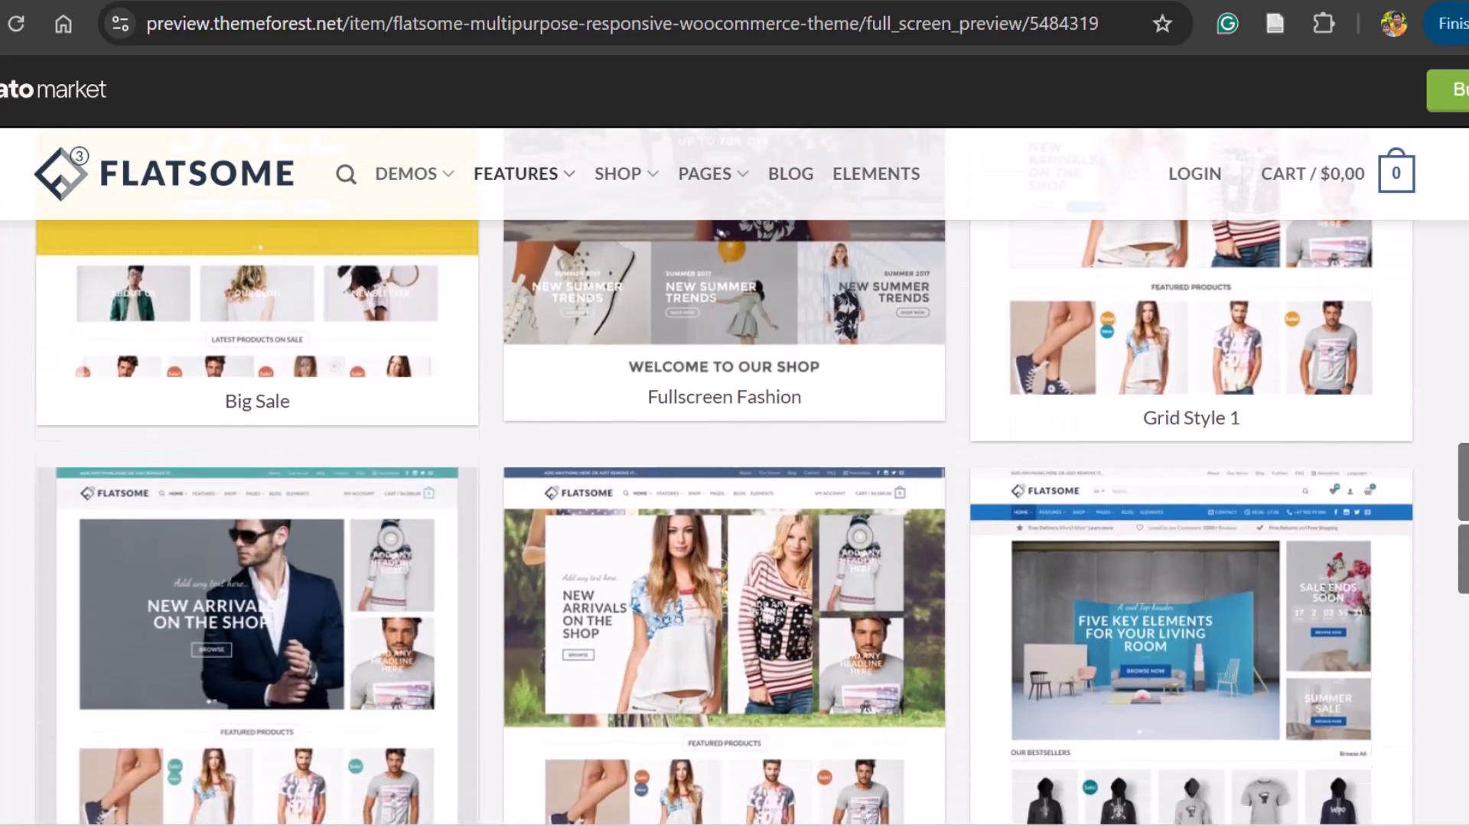
{"action": "scroll", "coordinate": [734, 413], "scroll_direction": "down", "scroll_amount": 6}
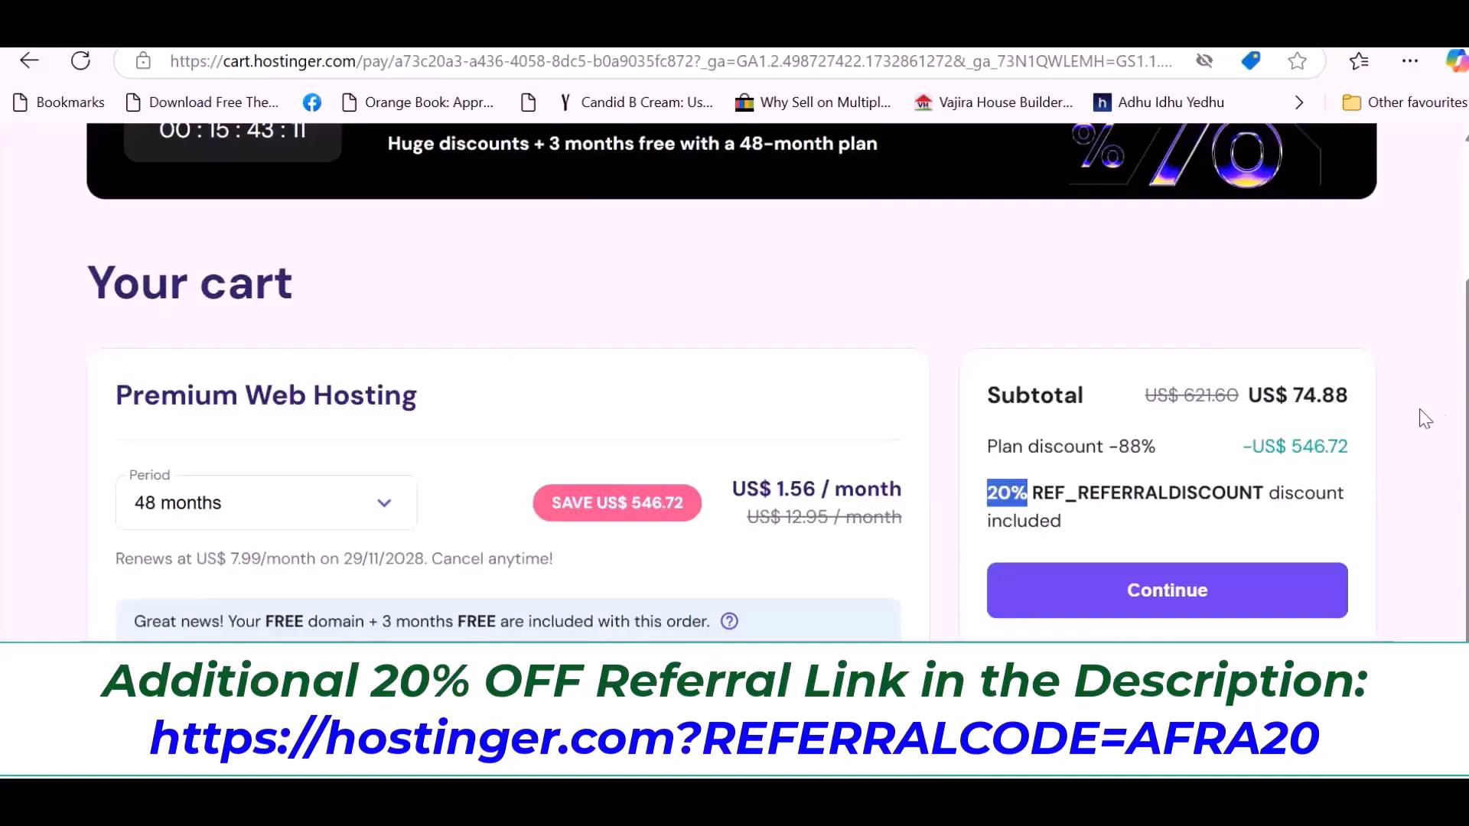
Review the Hostinger cart with the 48-month Premium Web Hosting plan and continue to the checkout.
{"action": "scroll", "coordinate": [1463, 411], "scroll_direction": "up", "scroll_amount": 3}
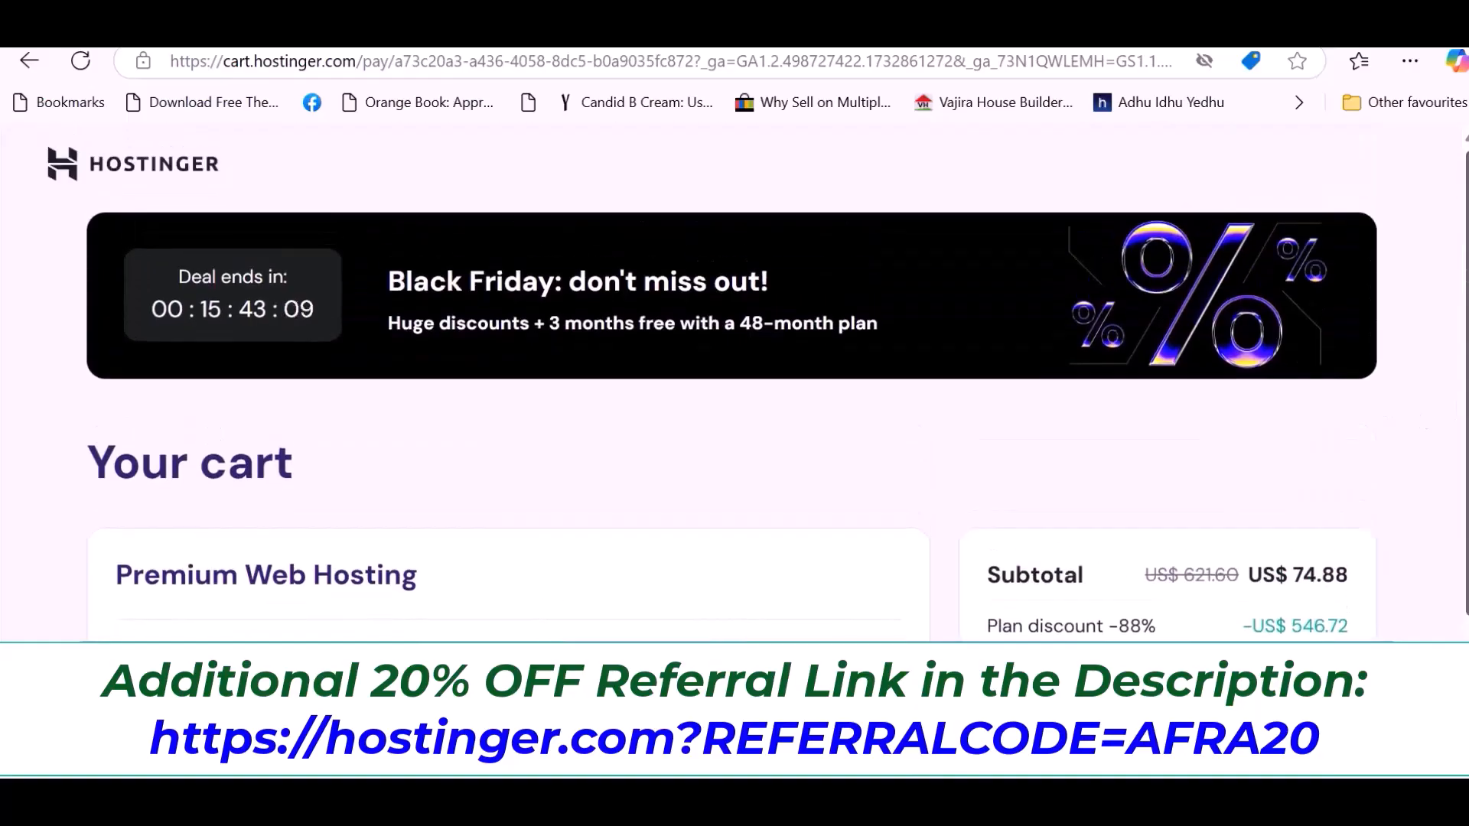
{"action": "scroll", "coordinate": [1454, 428], "scroll_direction": "down", "scroll_amount": 3}
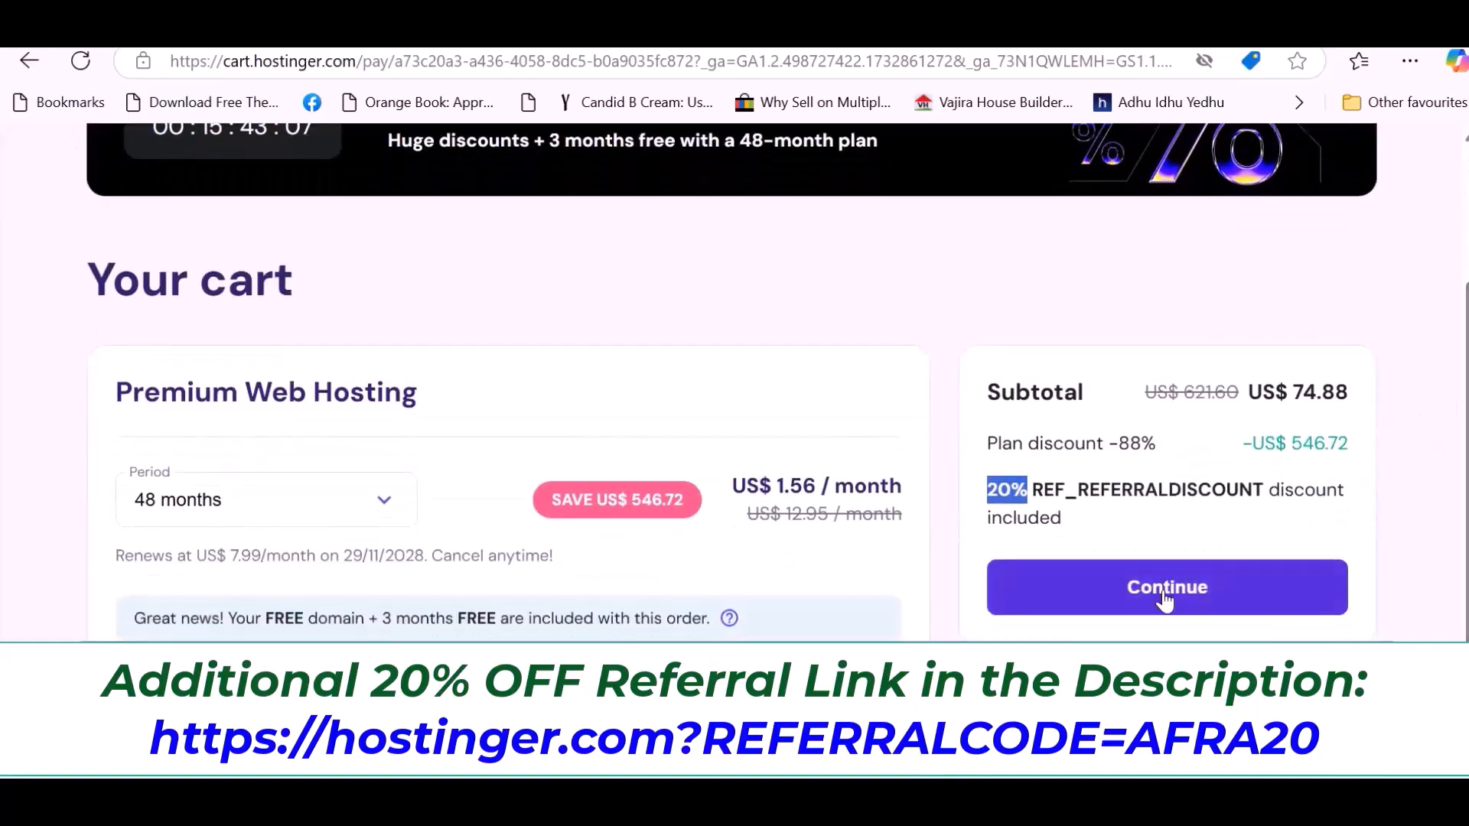
{"action": "left_click", "coordinate": [1164, 600]}
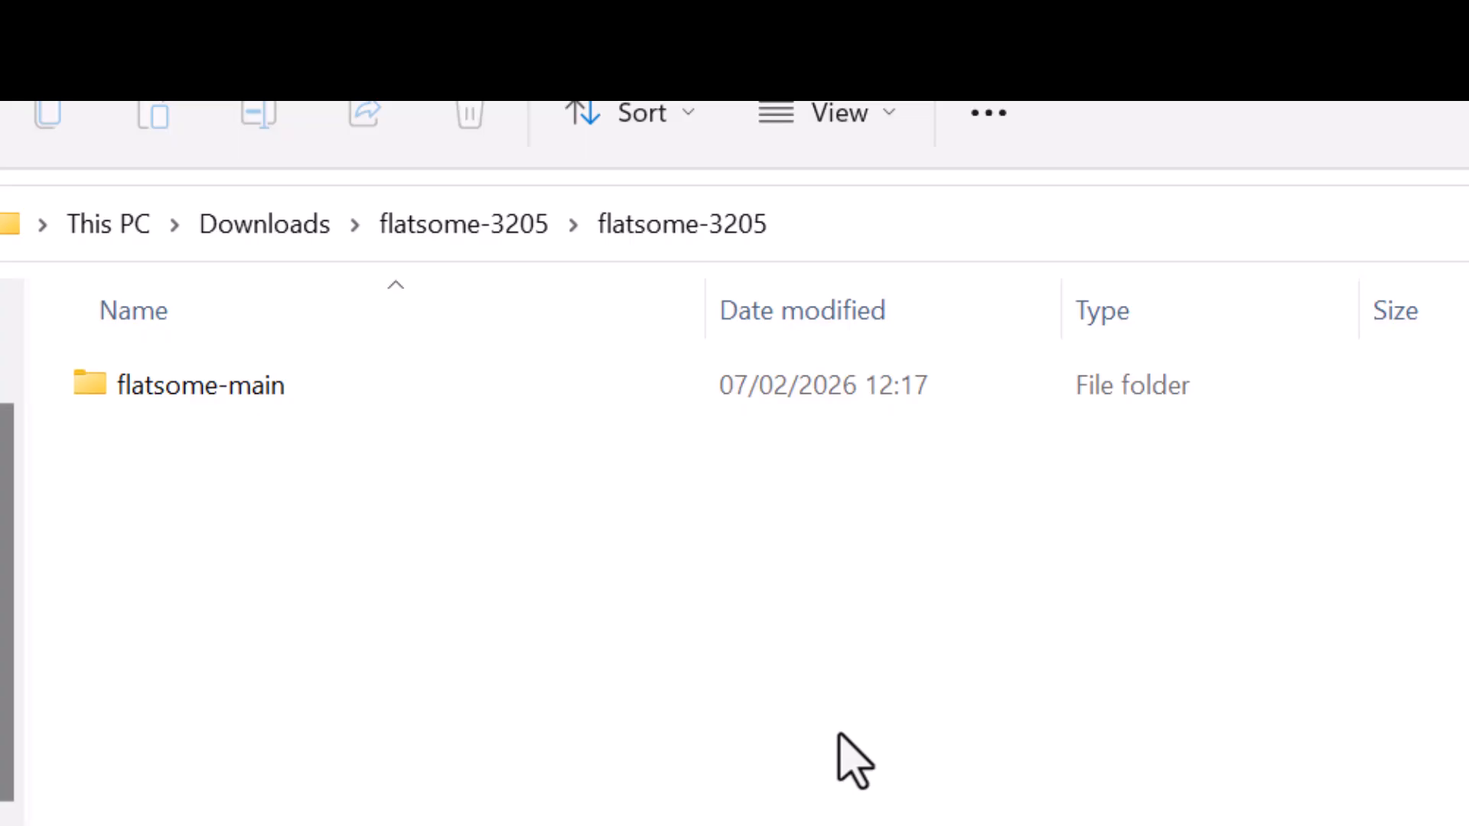
In File Explorer, open the Theme Files folder inside flatsome-main and select the flatsome-3.20.5 archive.
{"action": "double_click", "coordinate": [187, 387]}
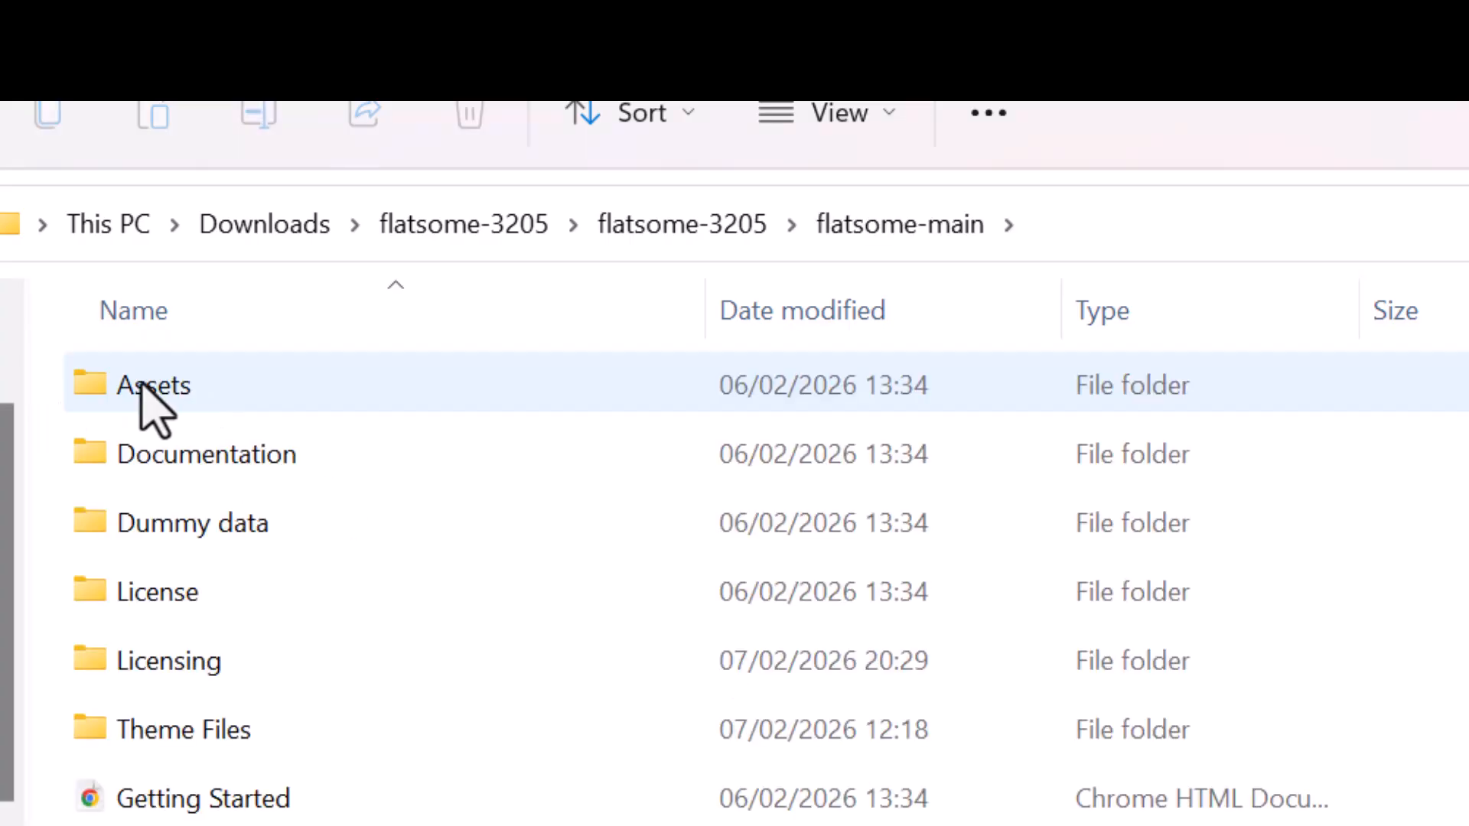
{"action": "double_click", "coordinate": [126, 726]}
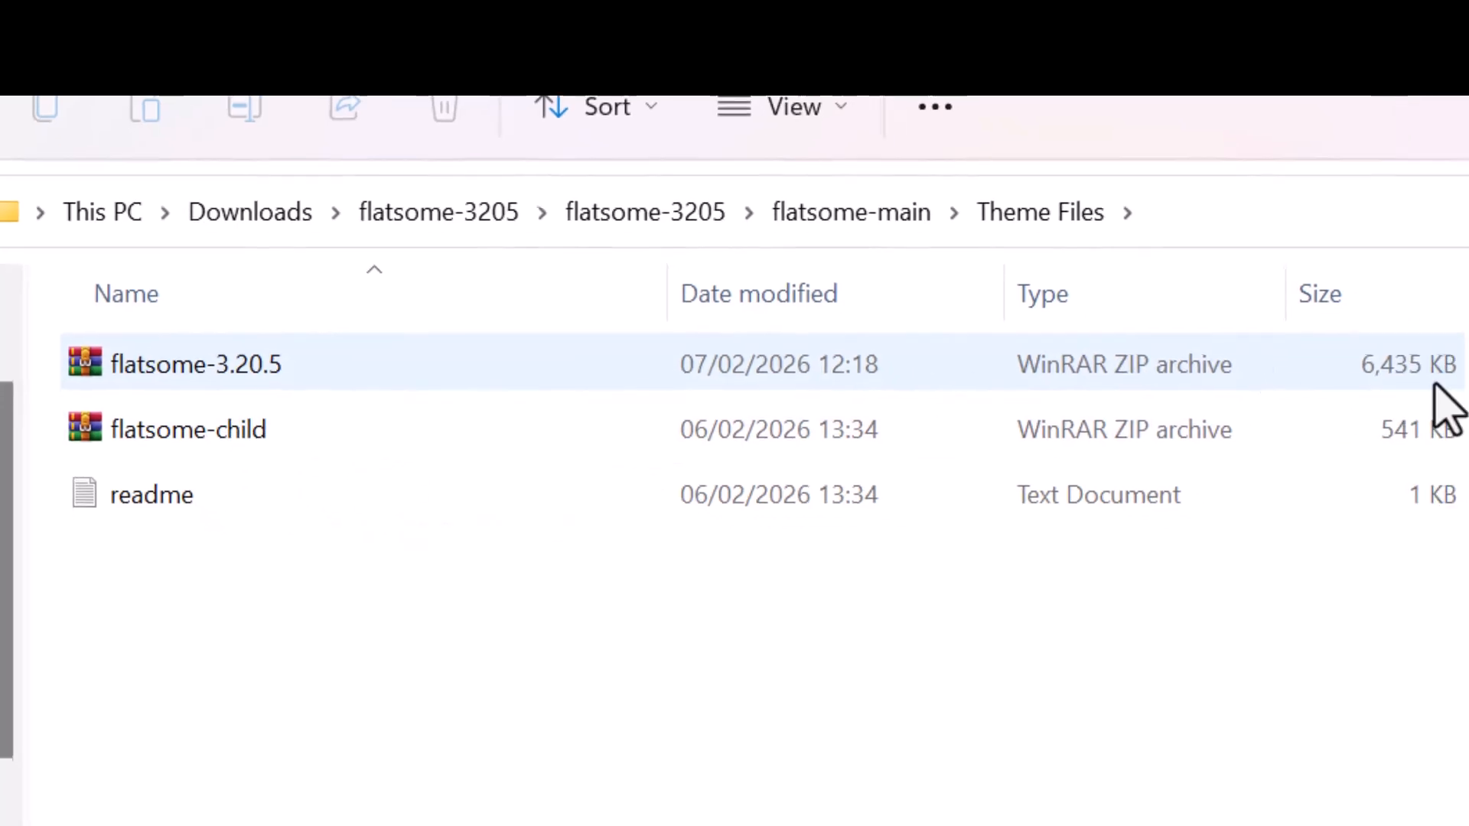
{"action": "left_click", "coordinate": [393, 360]}
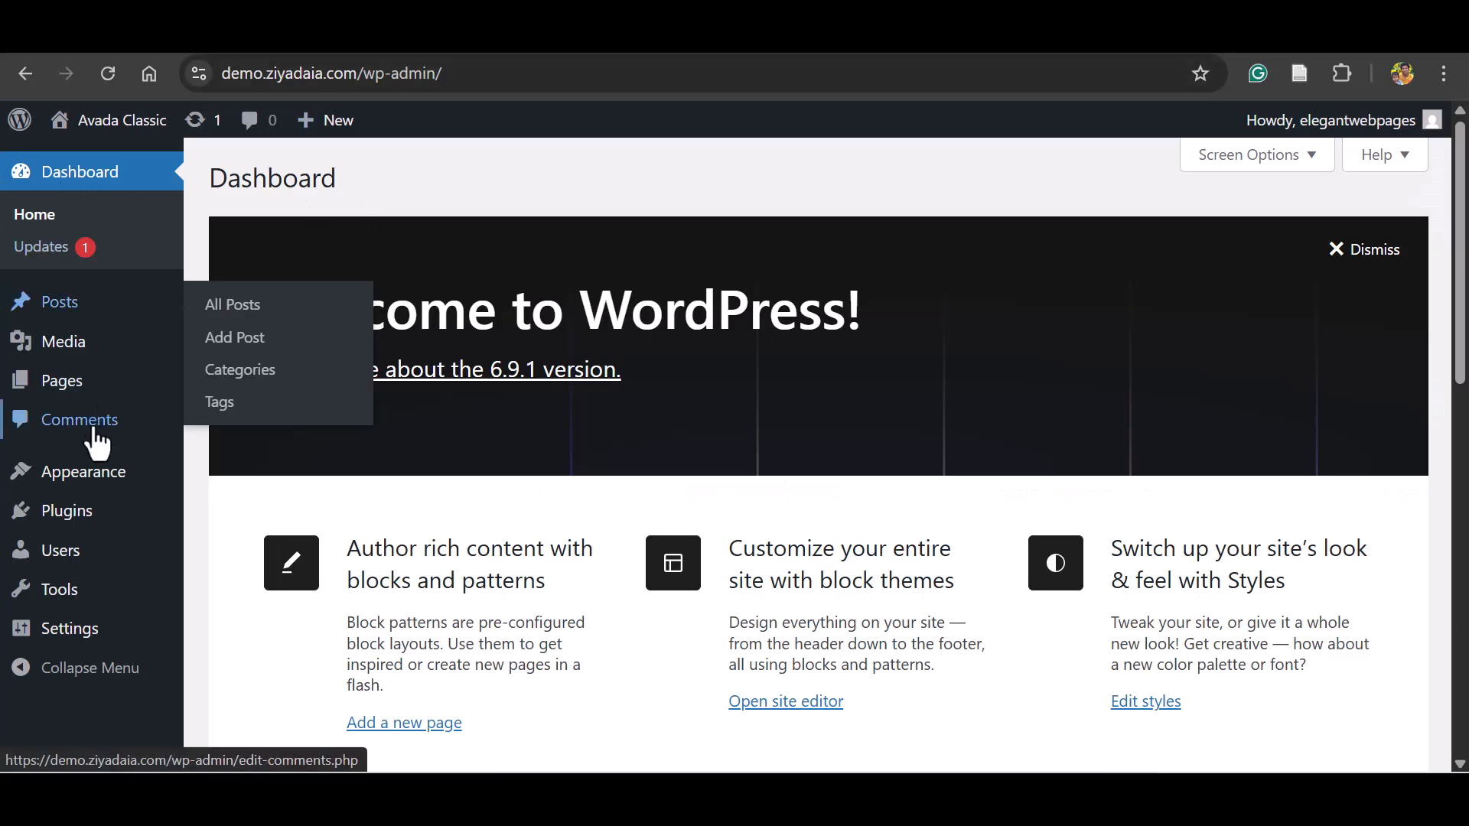
In the WordPress admin, go to the installed themes, start adding a theme and open the theme upload form.
{"action": "mouse_move", "coordinate": [88, 472]}
{"action": "left_click", "coordinate": [229, 477]}
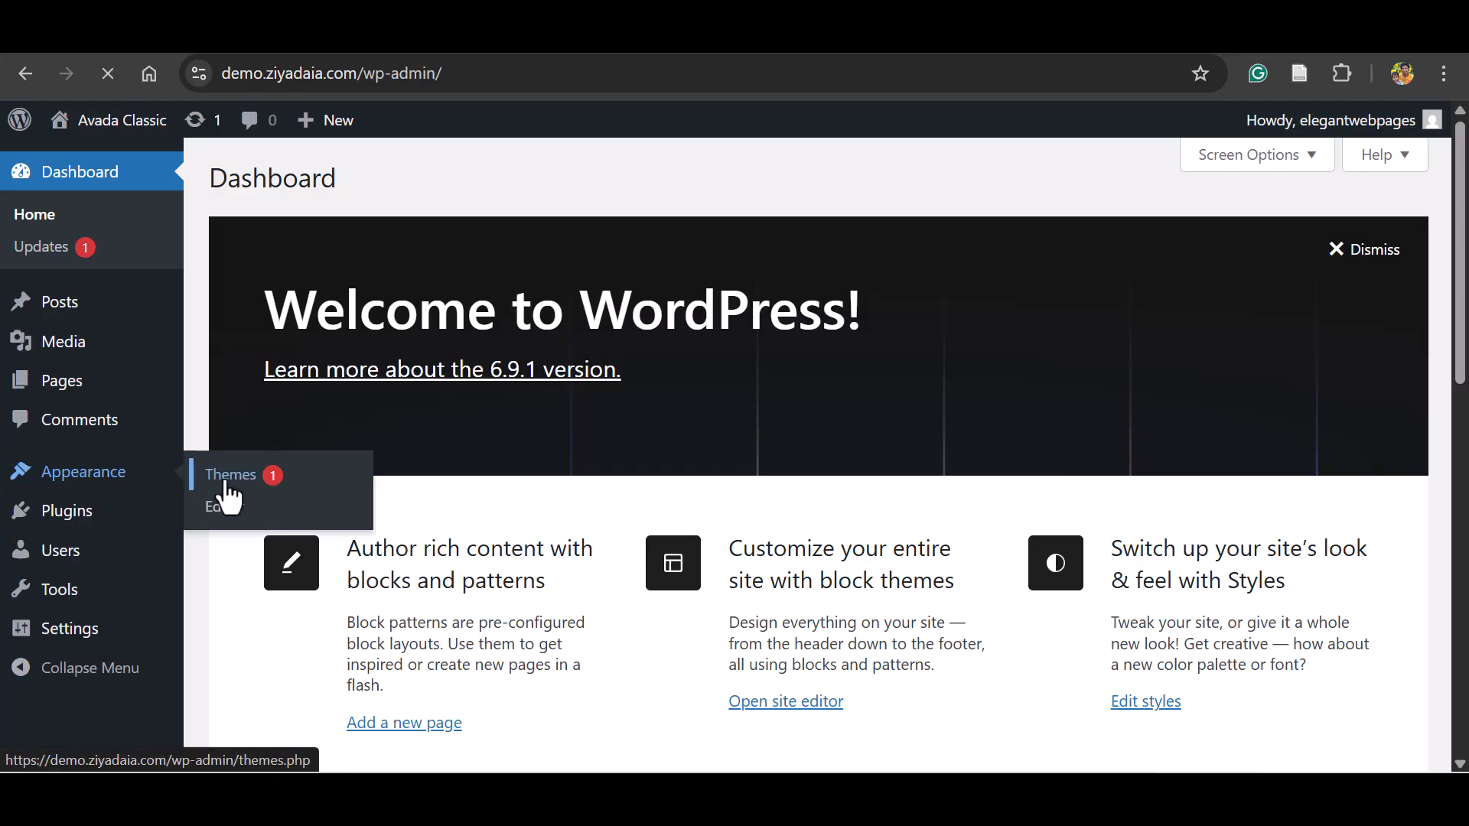
{"action": "left_click", "coordinate": [421, 180]}
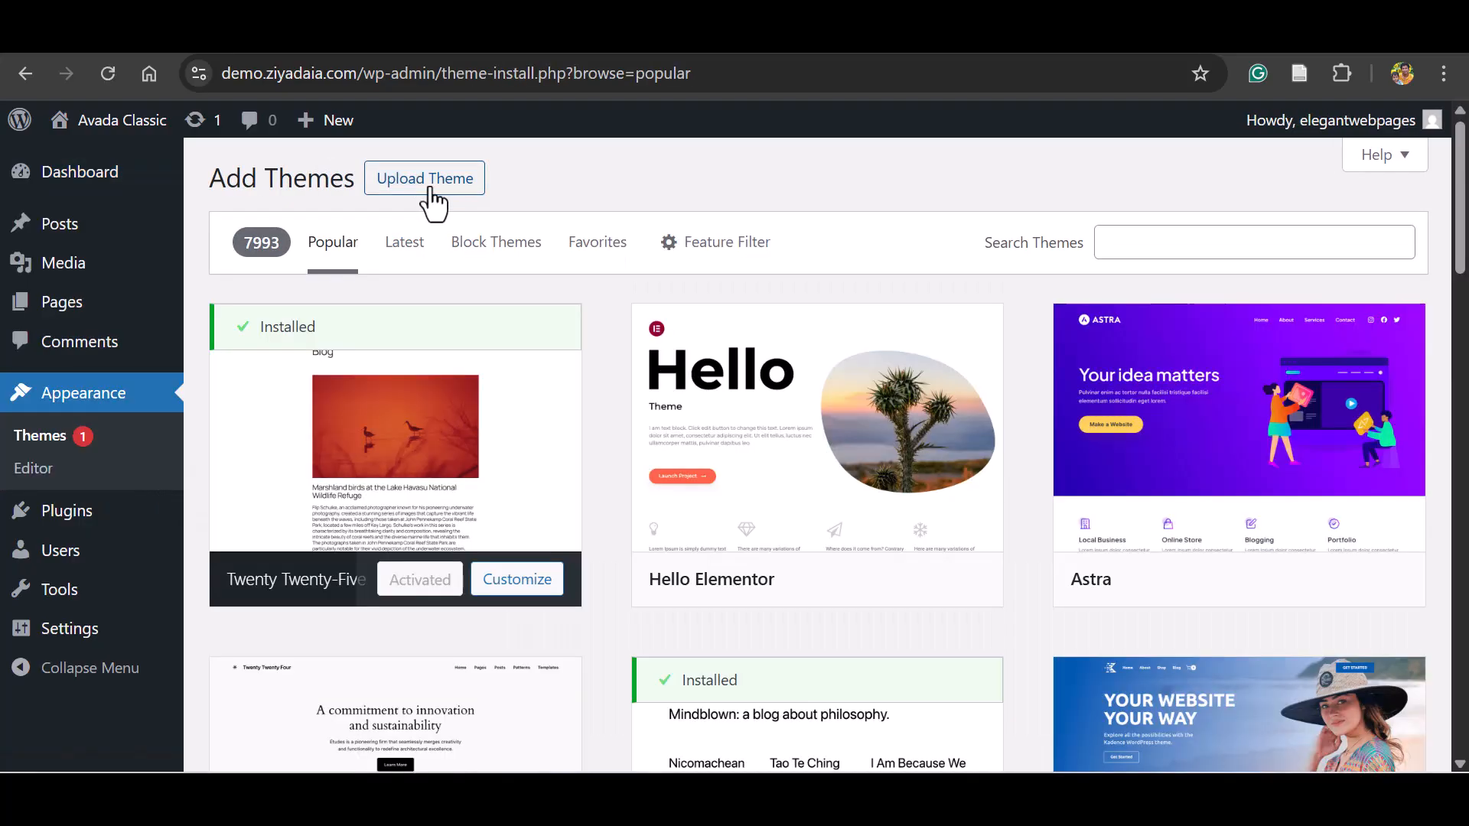
{"action": "left_click", "coordinate": [430, 193]}
Install the theme from the flatsome-3.20.5 archive in the Theme Files folder and activate it.
{"action": "left_click", "coordinate": [665, 387]}
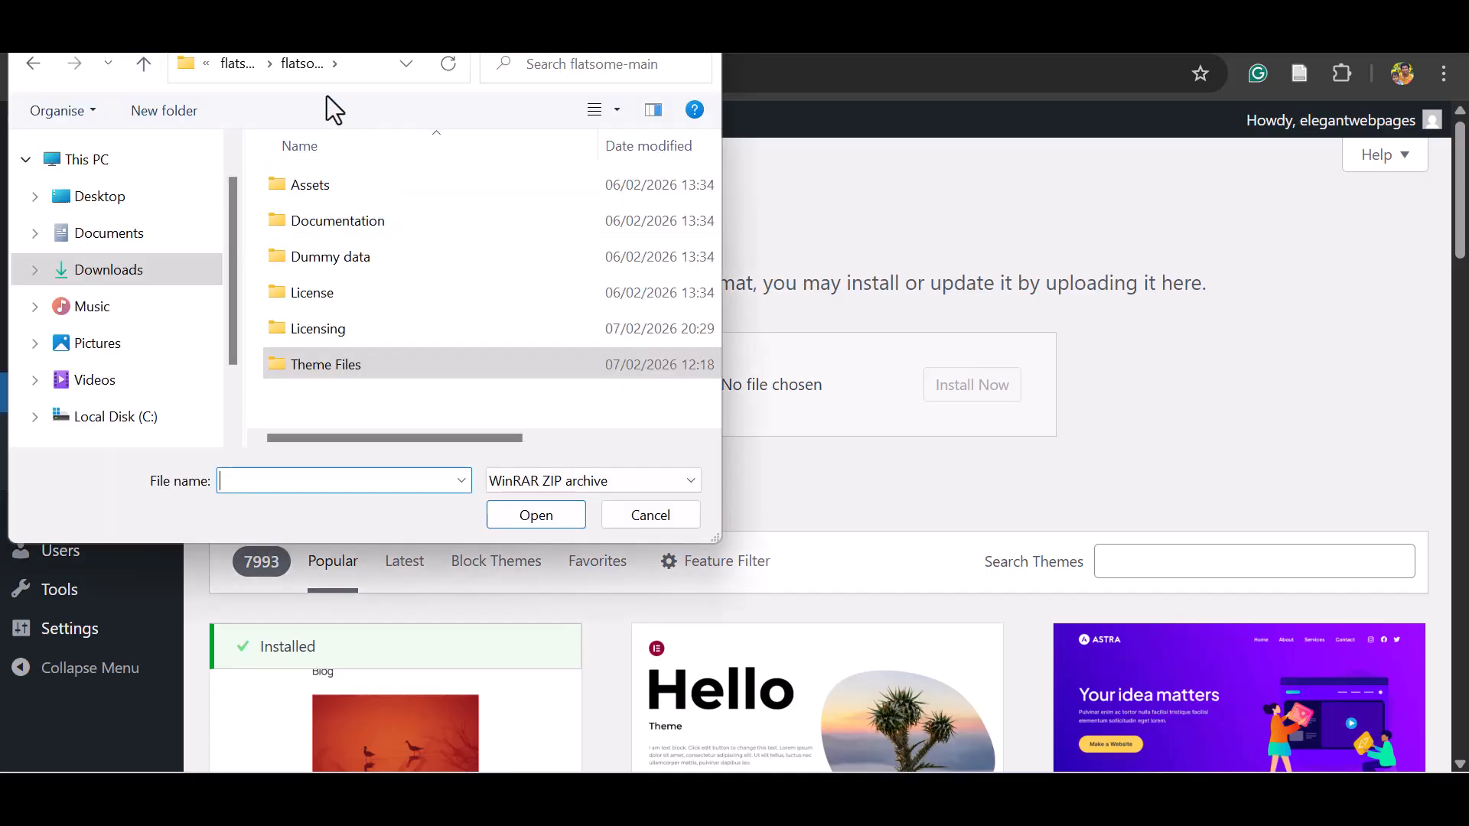
{"action": "double_click", "coordinate": [336, 364]}
{"action": "left_click", "coordinate": [319, 193]}
{"action": "mouse_move", "coordinate": [380, 438]}
{"action": "left_mouse_down"}
{"action": "mouse_move", "coordinate": [549, 461]}
{"action": "mouse_move", "coordinate": [367, 438]}
{"action": "left_mouse_up"}
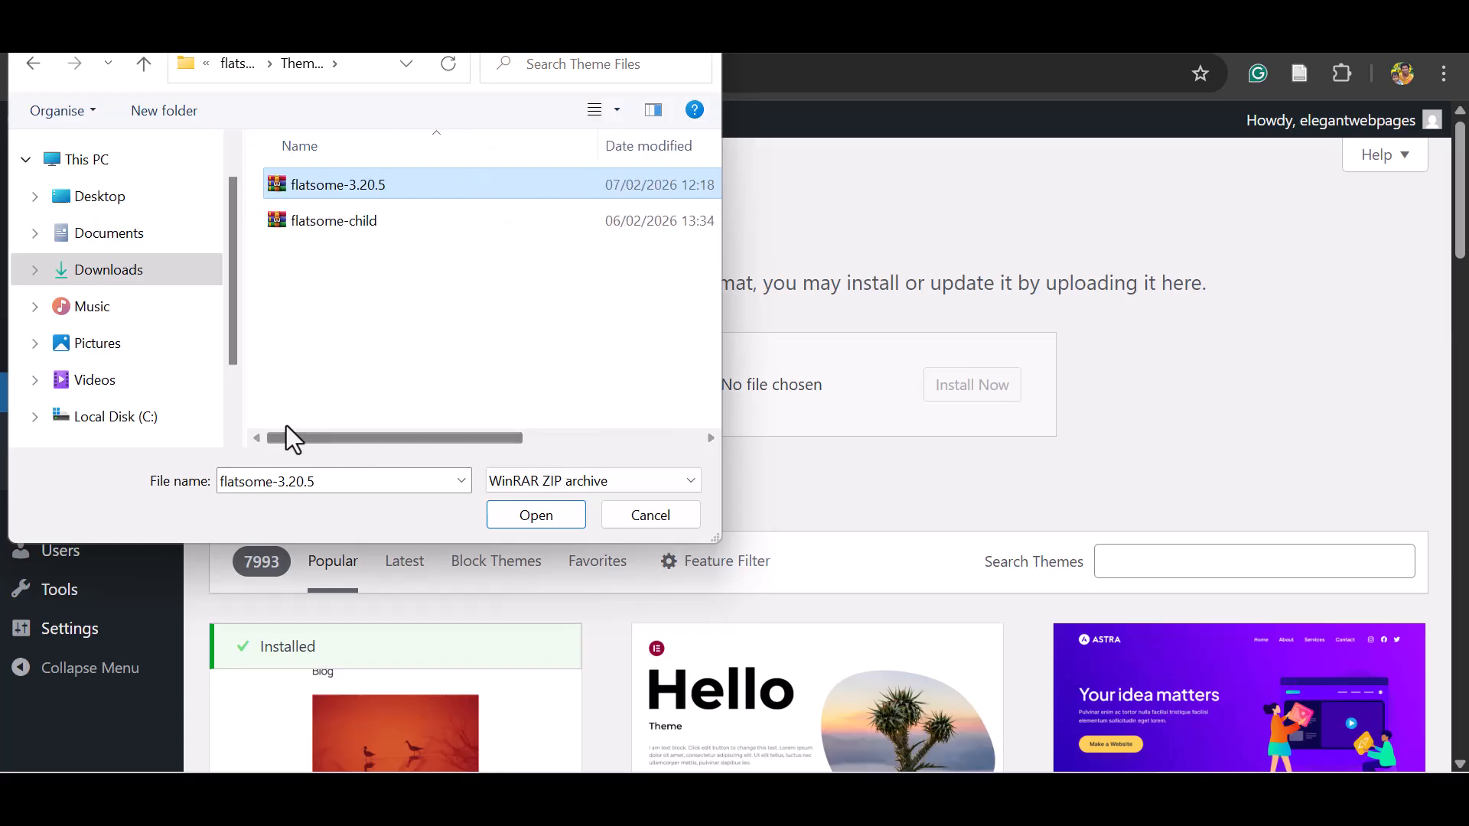
{"action": "left_click", "coordinate": [511, 524]}
{"action": "left_click", "coordinate": [952, 392]}
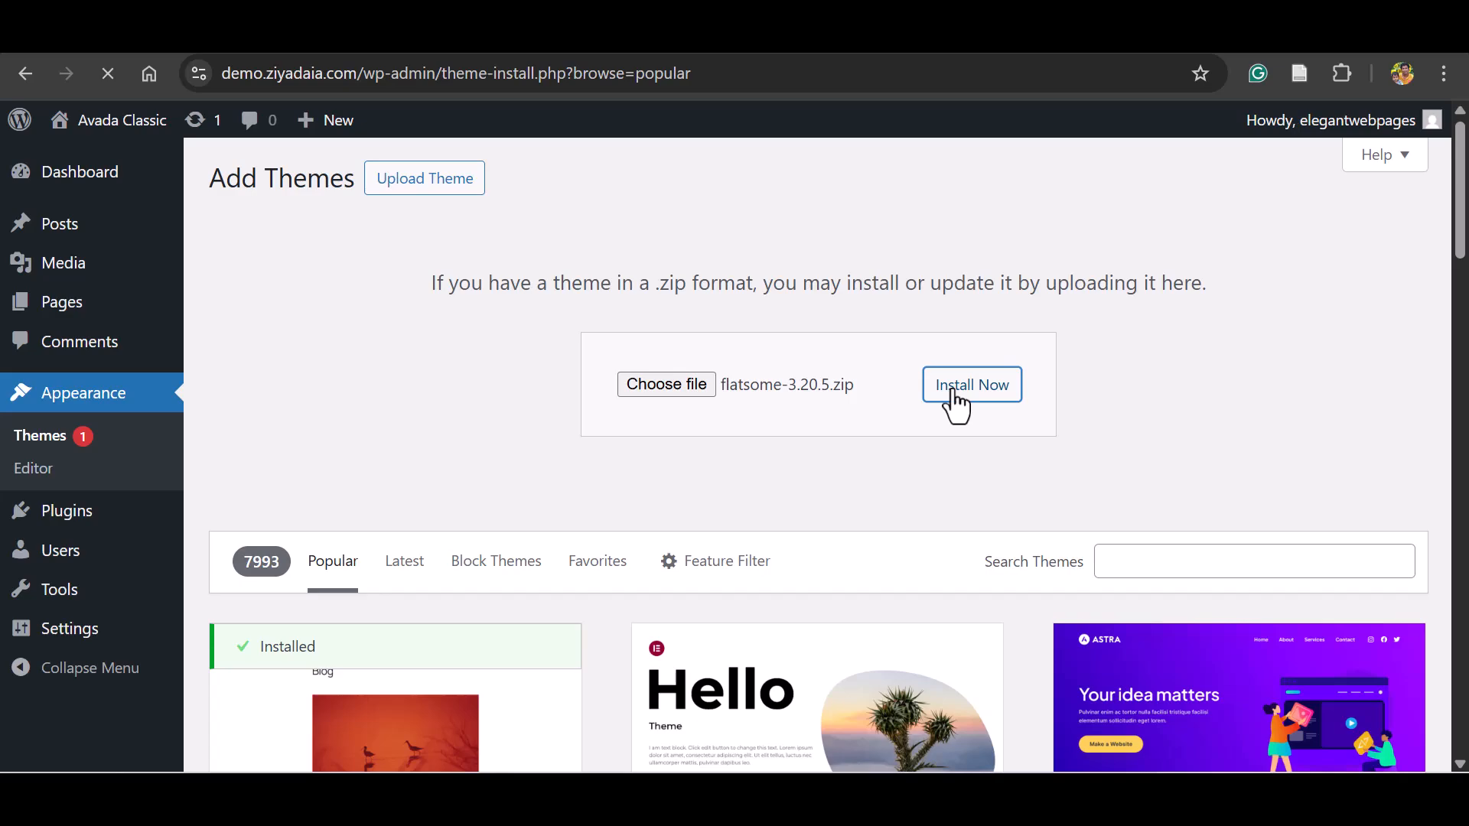
{"action": "left_click", "coordinate": [326, 337]}
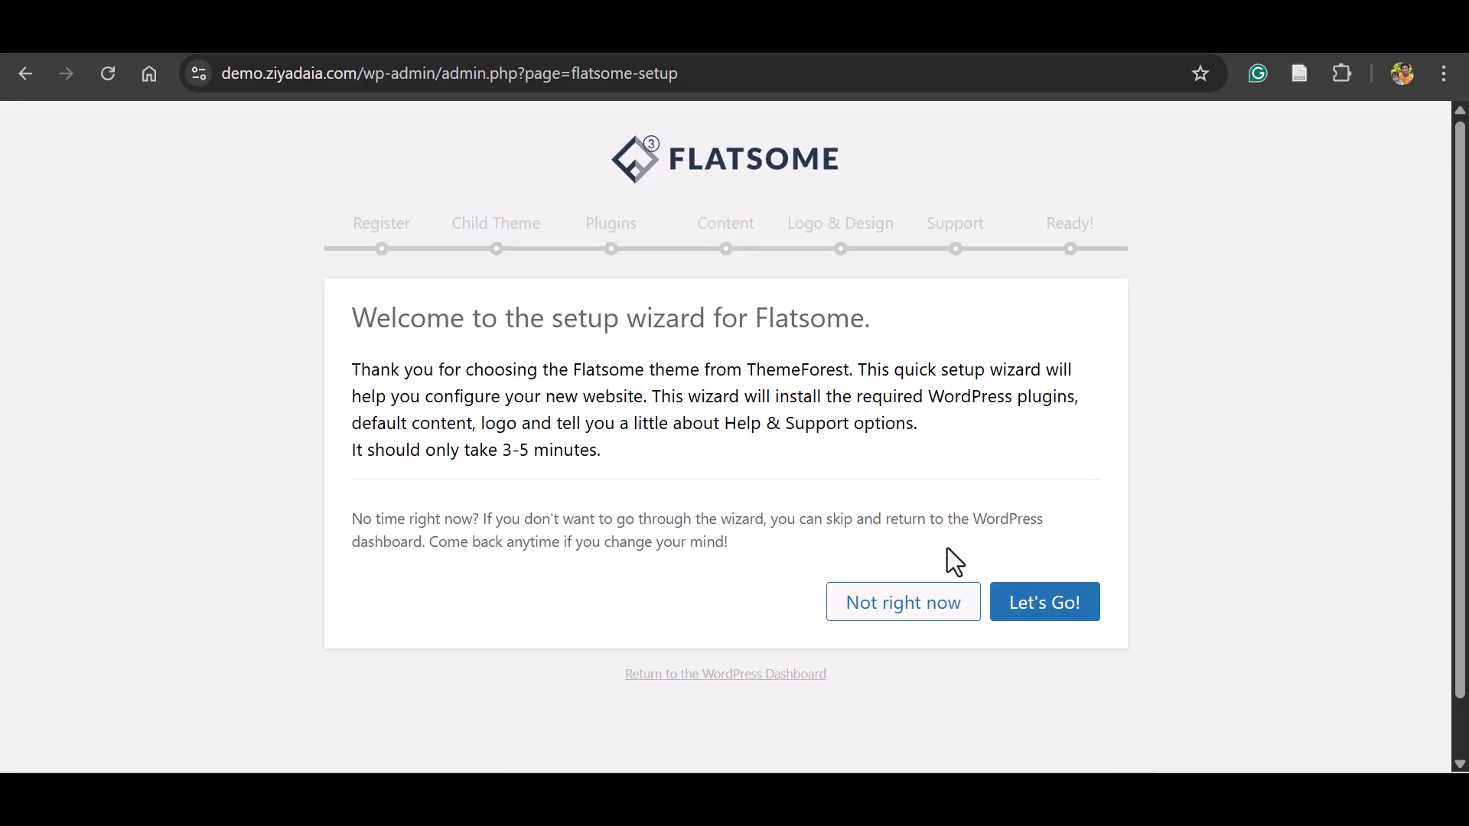
Start the Flatsome setup wizard, continue past theme registration, and create and use a child theme titled Flatsome Child.
{"action": "left_click", "coordinate": [1016, 612]}
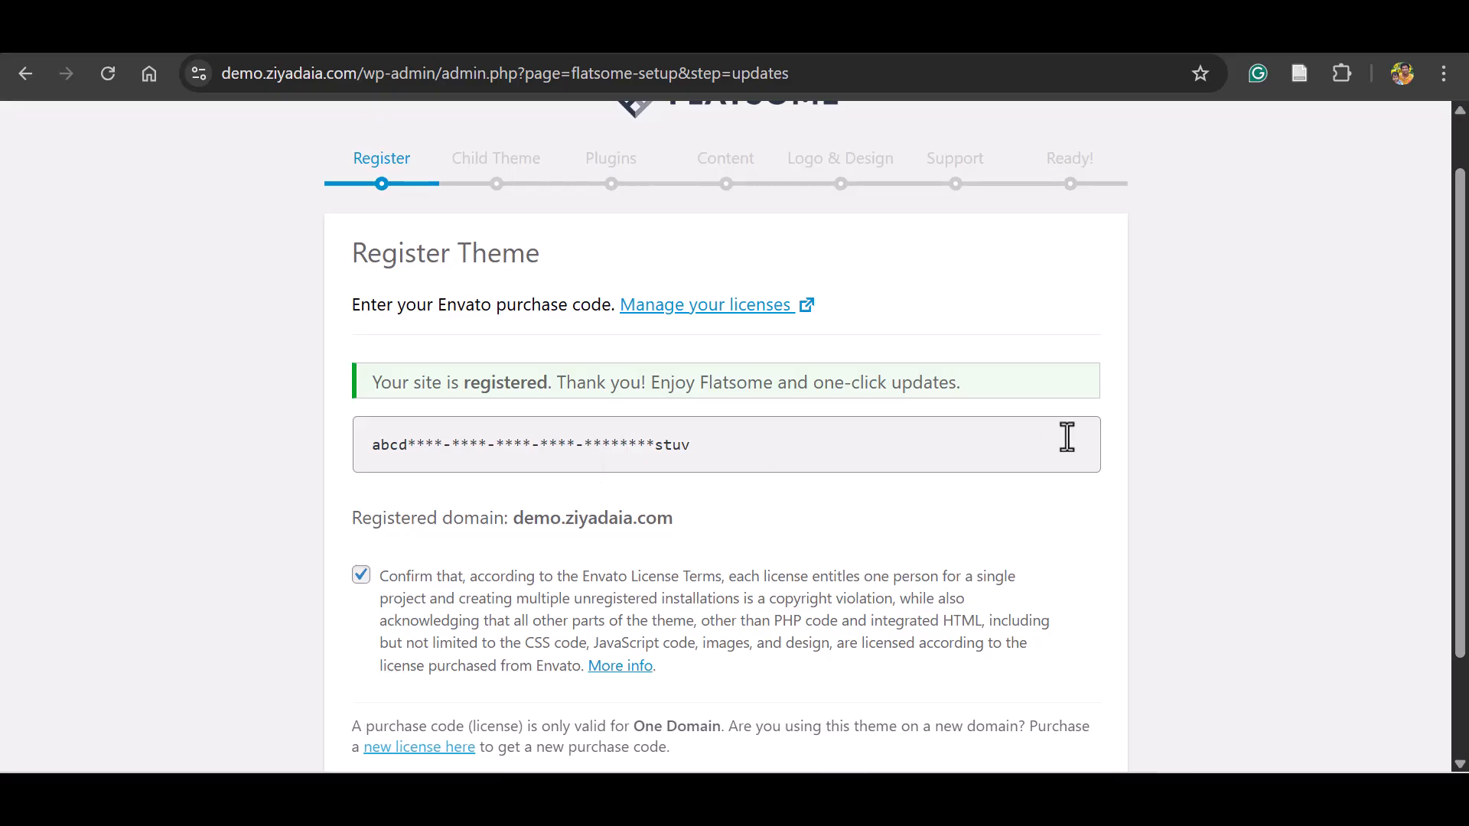
{"action": "scroll", "coordinate": [990, 734], "scroll_direction": "down", "scroll_amount": 2}
{"action": "left_click", "coordinate": [1026, 690]}
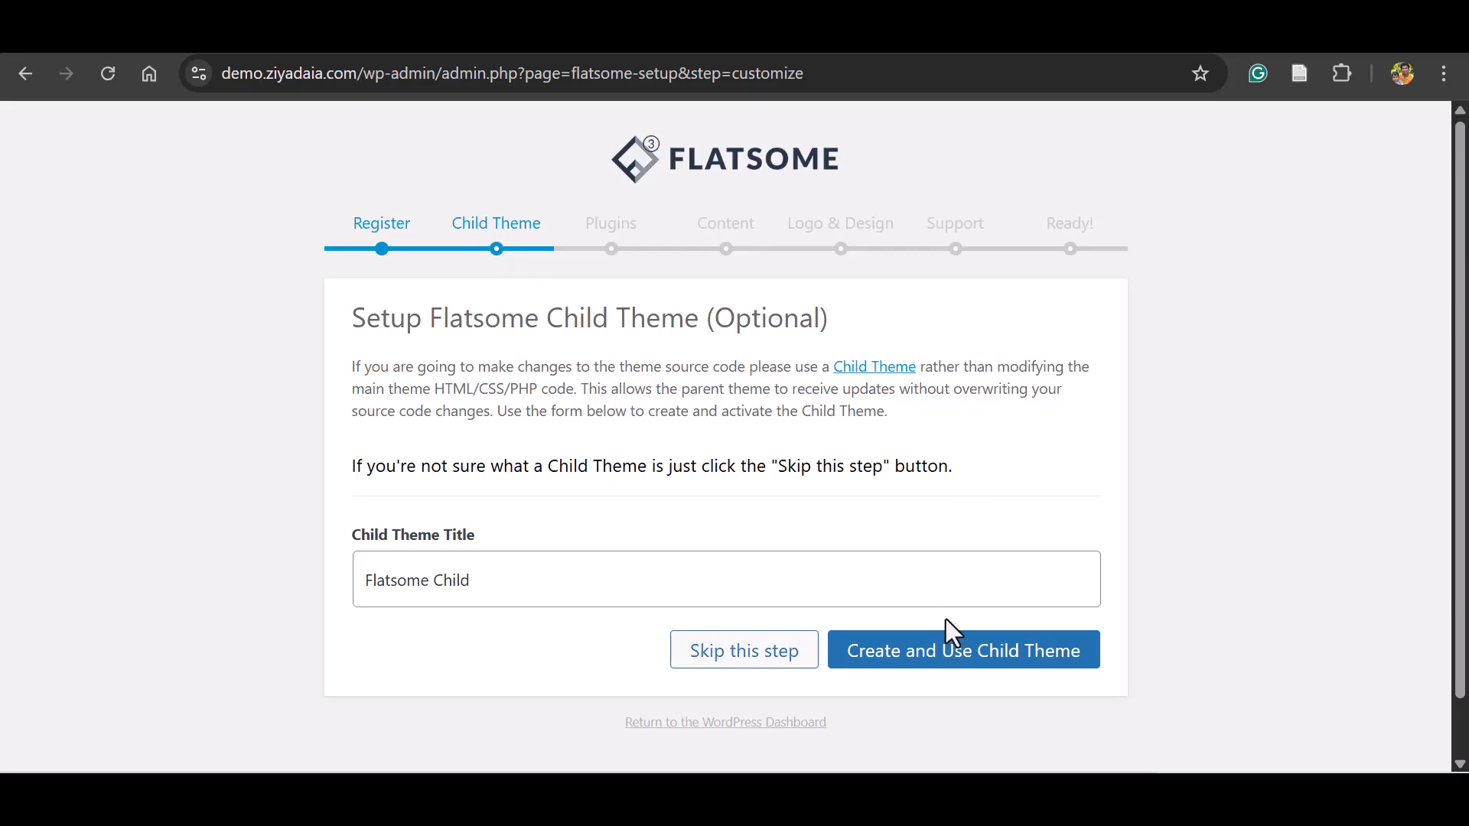
{"action": "left_click", "coordinate": [948, 652]}
{"action": "left_click", "coordinate": [1018, 581]}
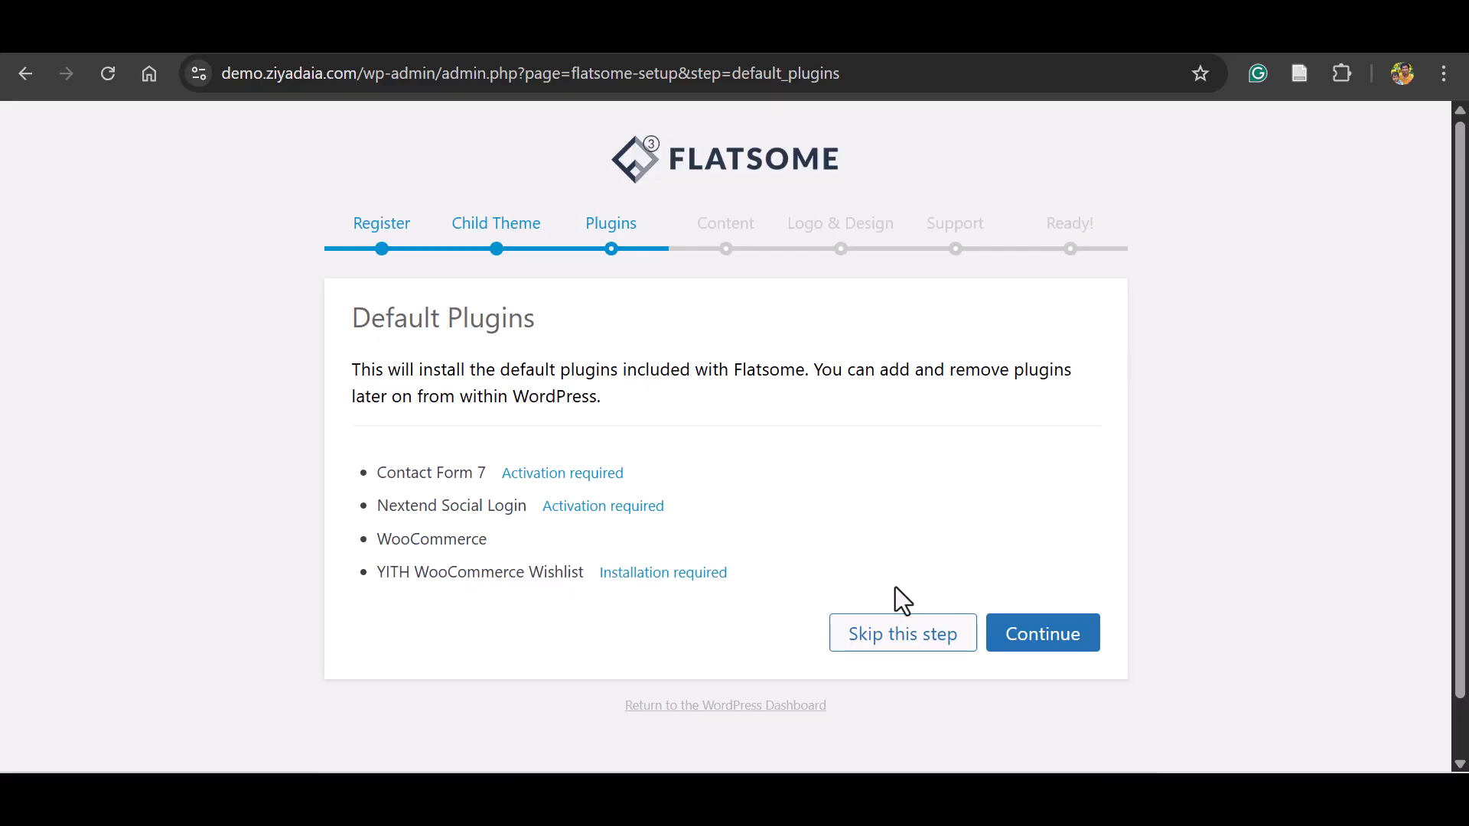
Install the default plugins in the wizard and the demo content with all items selected.
{"action": "left_click", "coordinate": [1034, 635]}
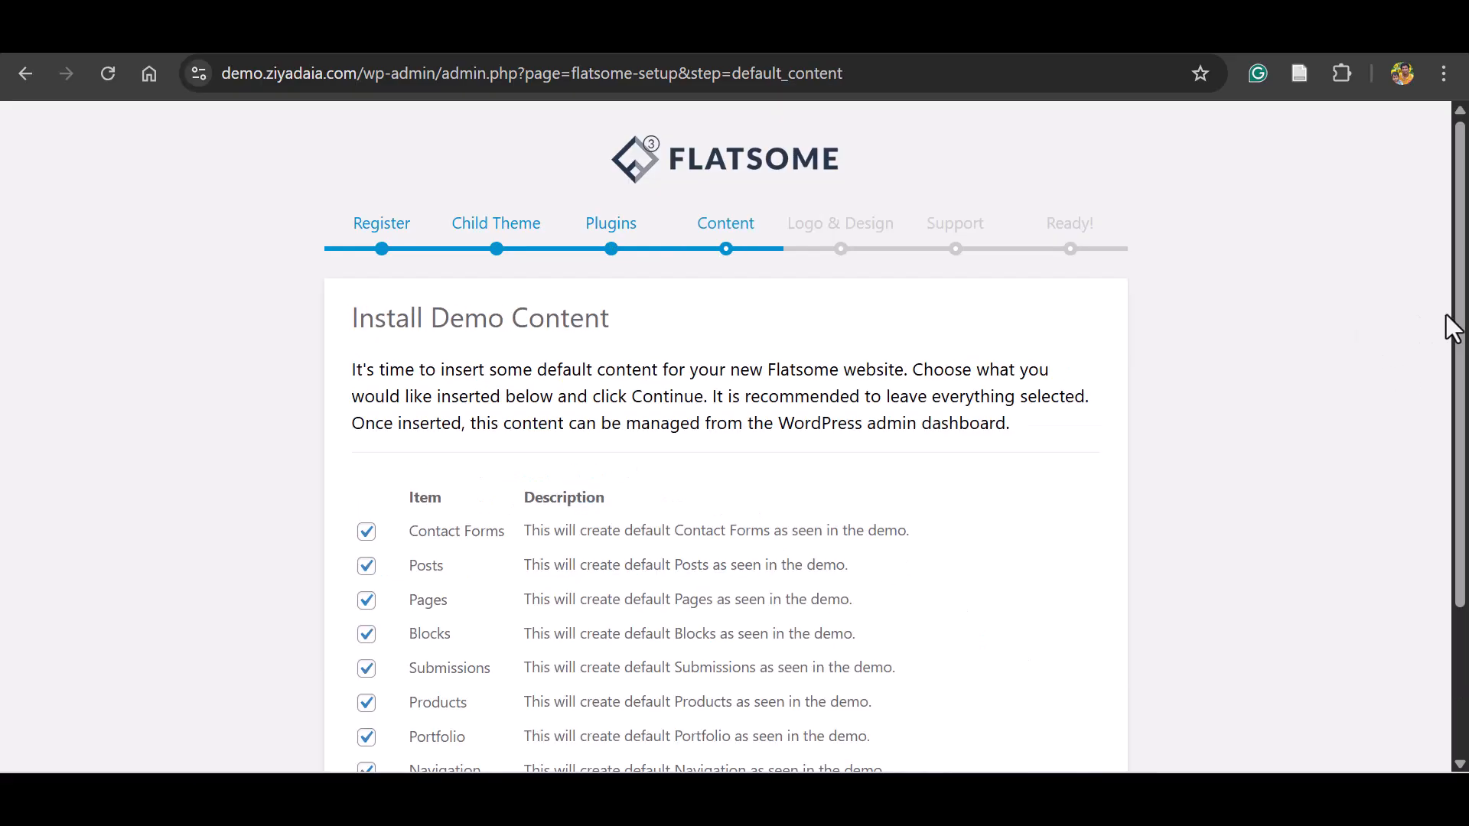
{"action": "left_click_drag", "start_coordinate": [1459, 325], "coordinate": [1463, 422]}
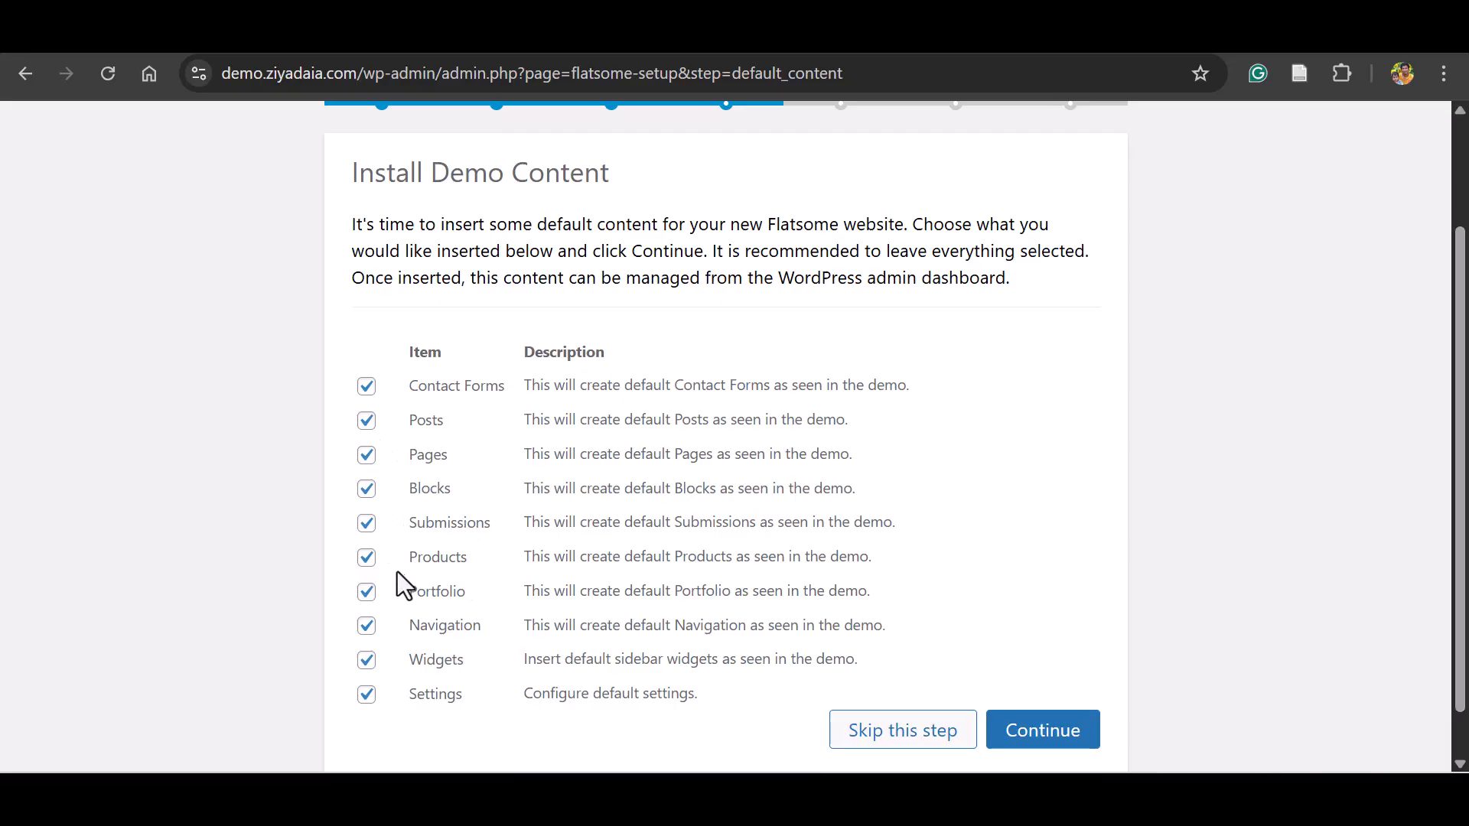
{"action": "mouse_move", "coordinate": [1465, 530]}
{"action": "left_mouse_down"}
{"action": "mouse_move", "coordinate": [1467, 515]}
{"action": "mouse_move", "coordinate": [1468, 529]}
{"action": "left_mouse_up"}
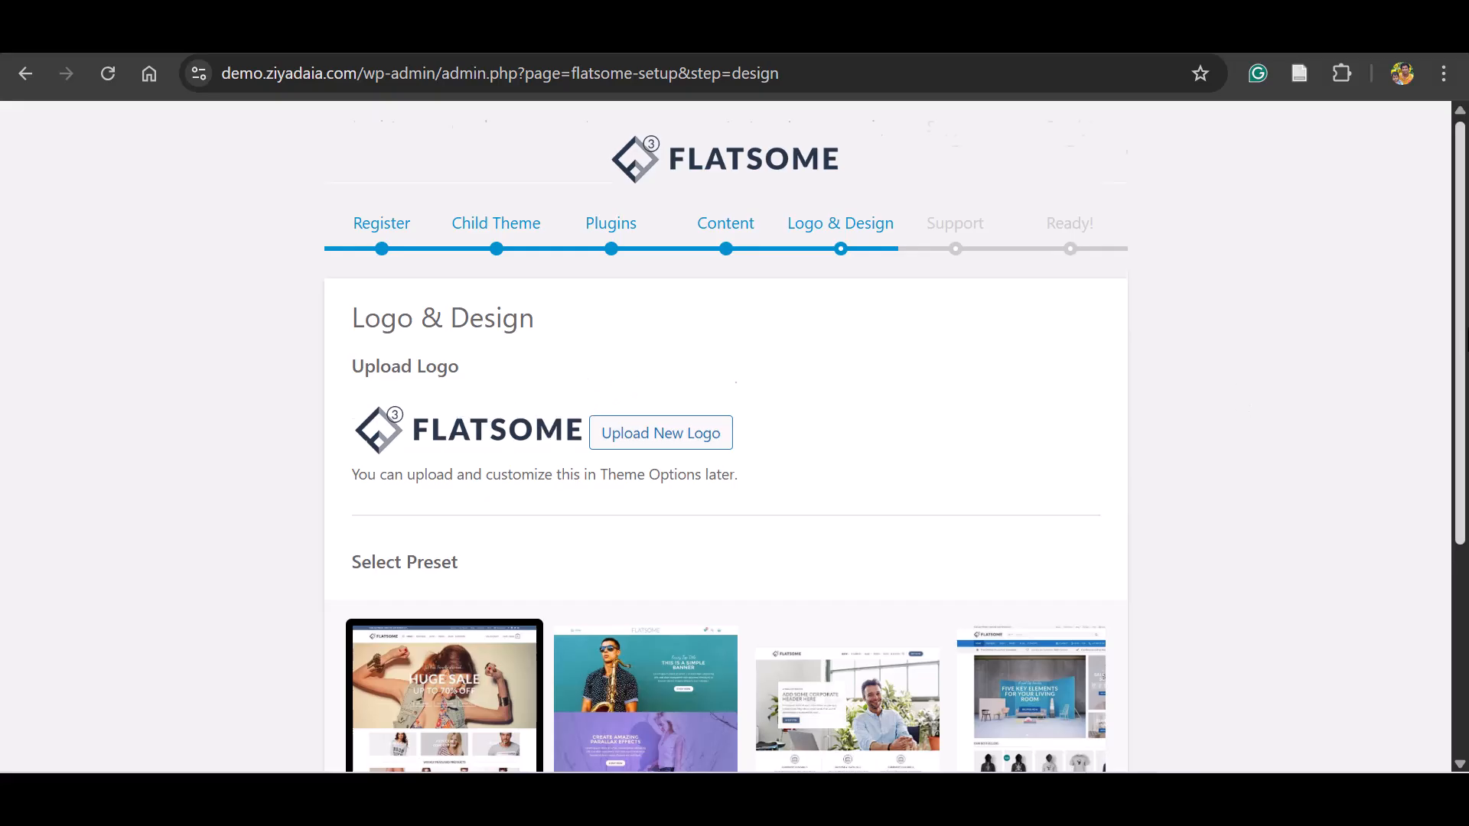
Select the yellow SALE shop preset as the site design and continue the setup wizard.
{"action": "scroll", "coordinate": [725, 436], "scroll_direction": "down", "scroll_amount": 3}
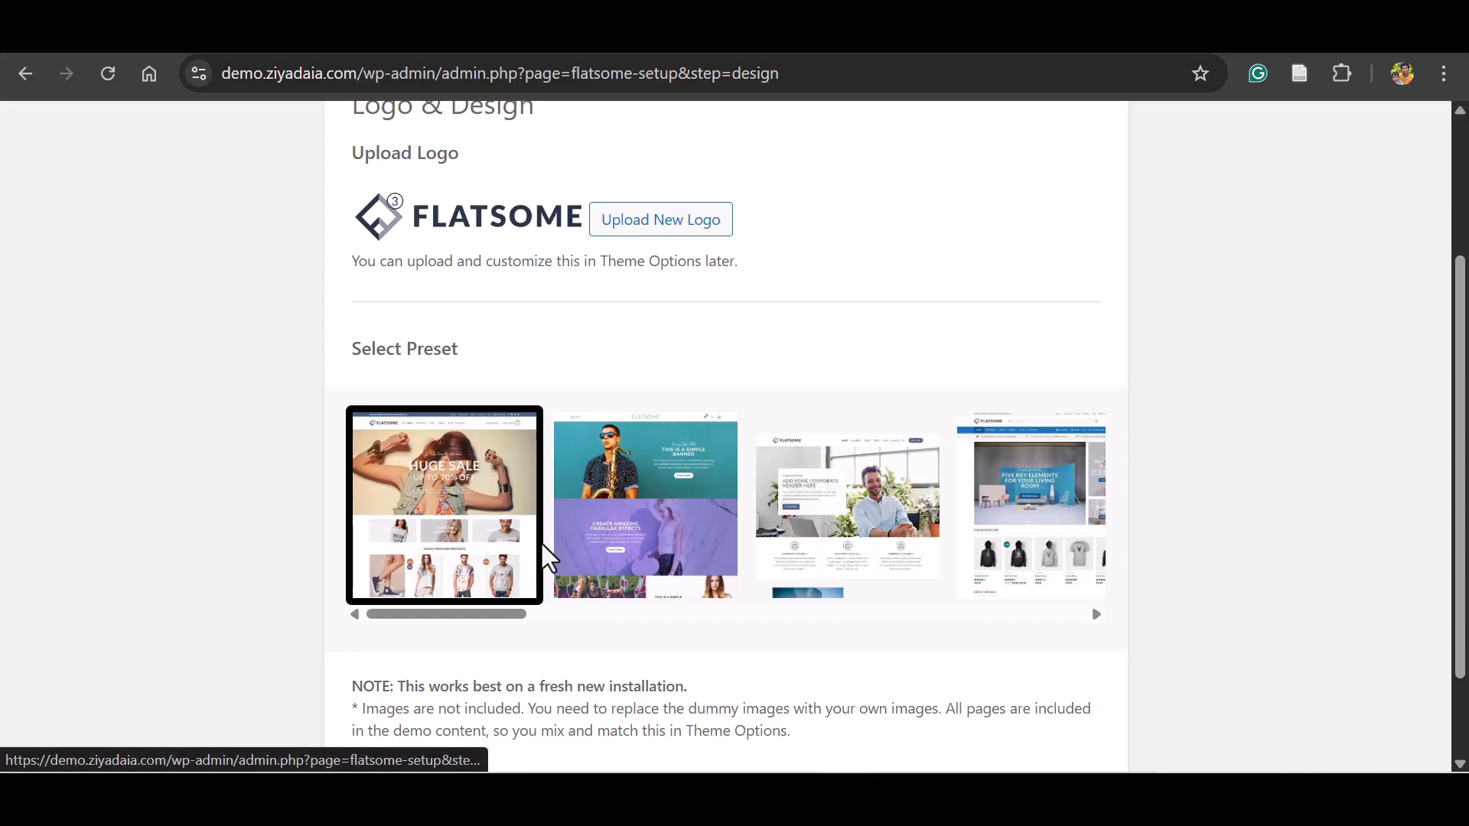
{"action": "left_click_drag", "start_coordinate": [485, 614], "coordinate": [1033, 627]}
{"action": "left_click", "coordinate": [440, 563]}
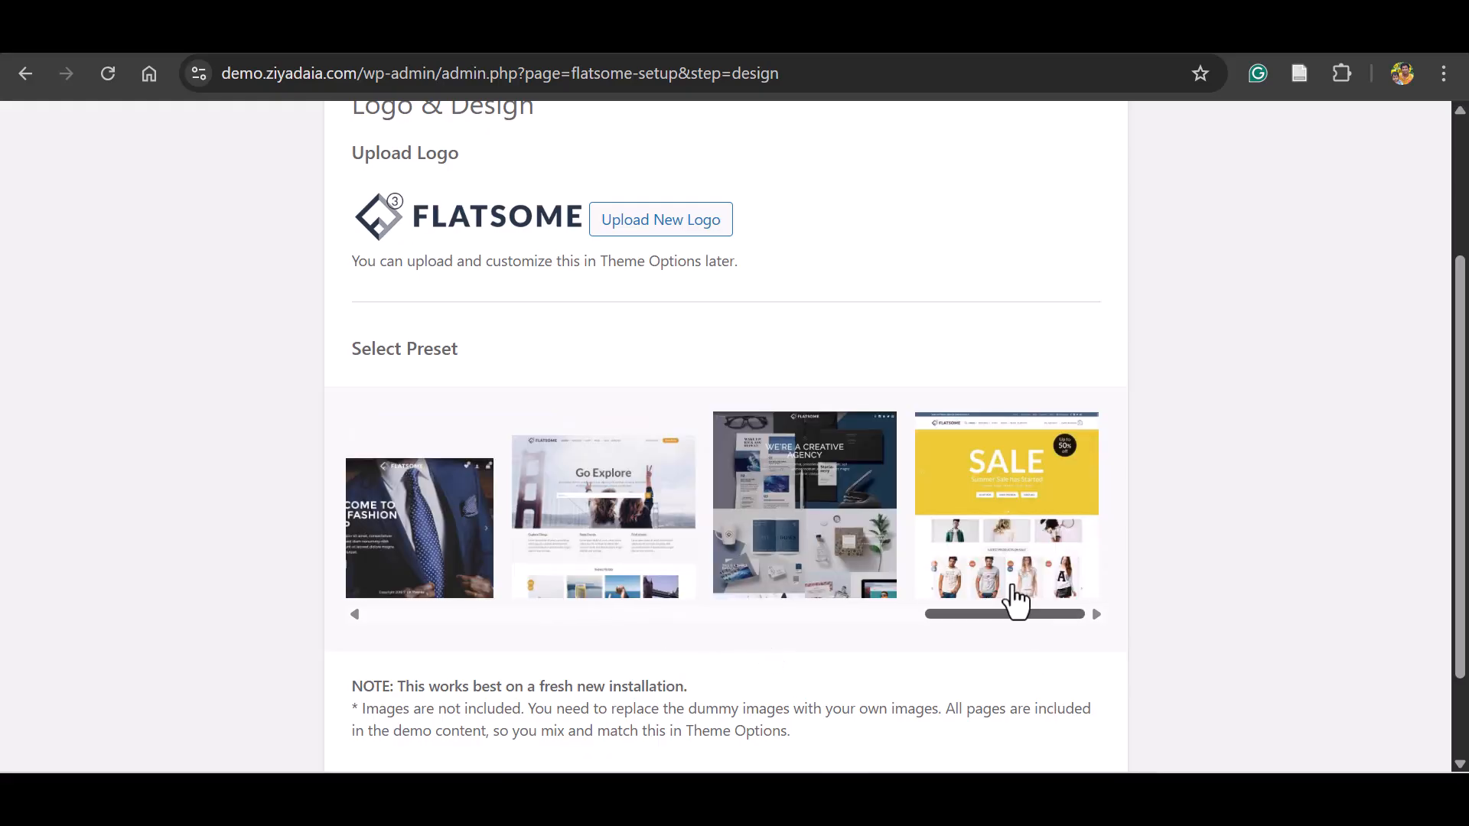
{"action": "left_click", "coordinate": [999, 509]}
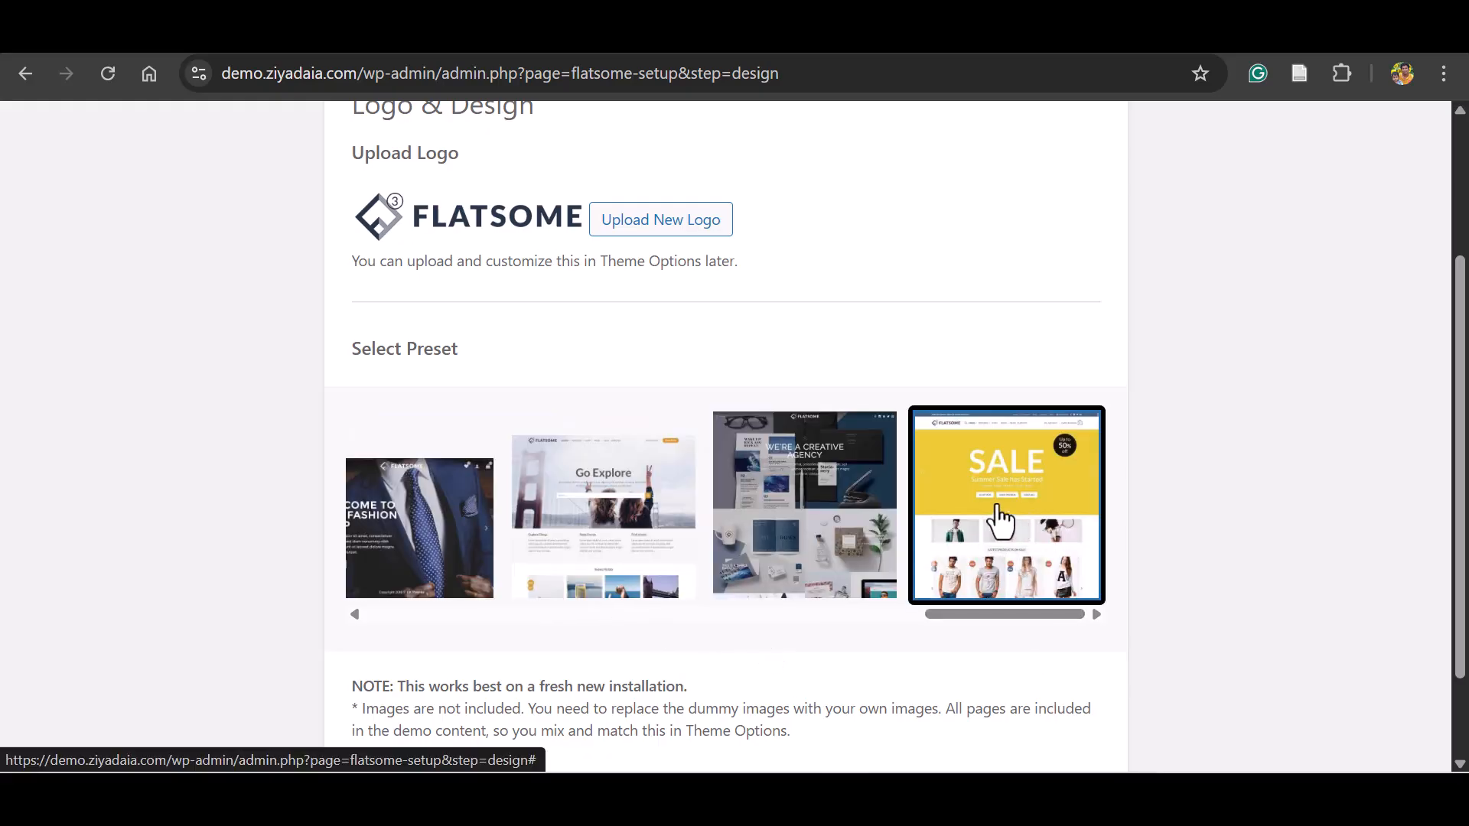
{"action": "scroll", "coordinate": [1387, 469], "scroll_direction": "down", "scroll_amount": 2}
{"action": "left_click", "coordinate": [1027, 692]}
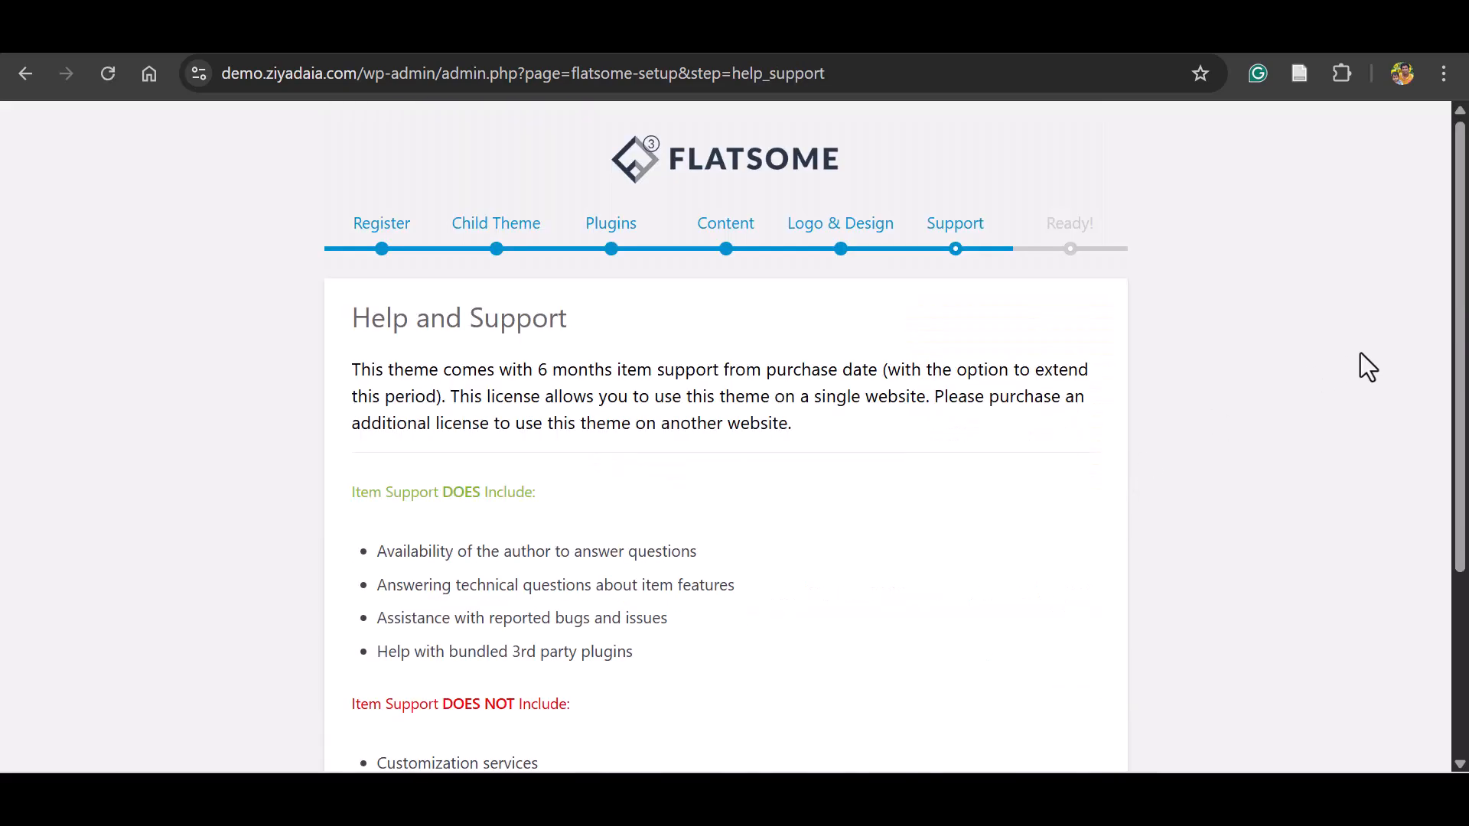
Agree to the help and support terms to finish the wizard and open the new website.
{"action": "scroll", "coordinate": [1360, 367], "scroll_direction": "down", "scroll_amount": 4}
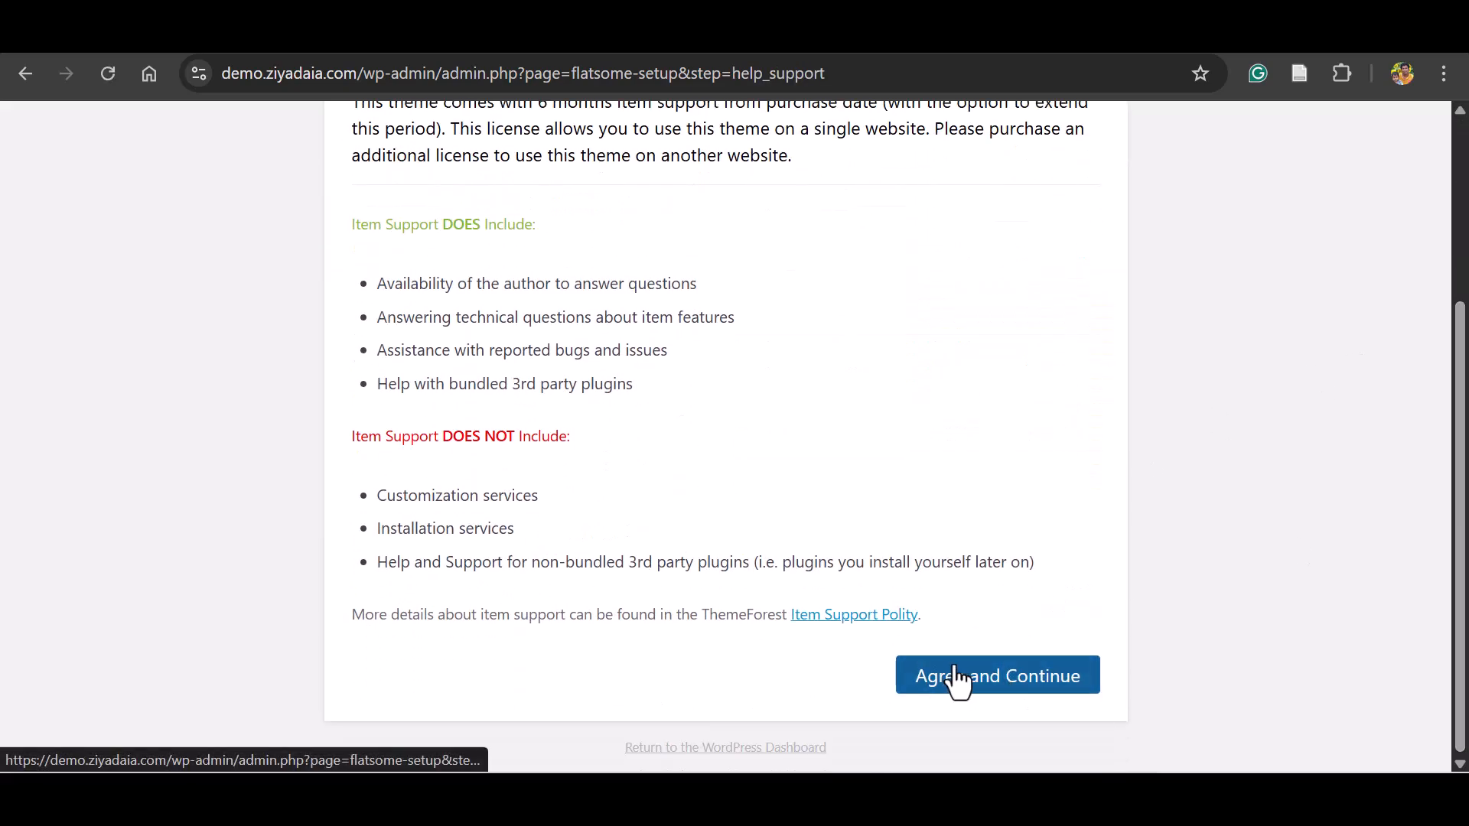
{"action": "left_click", "coordinate": [970, 691]}
{"action": "scroll", "coordinate": [583, 263], "scroll_direction": "up", "scroll_amount": 2}
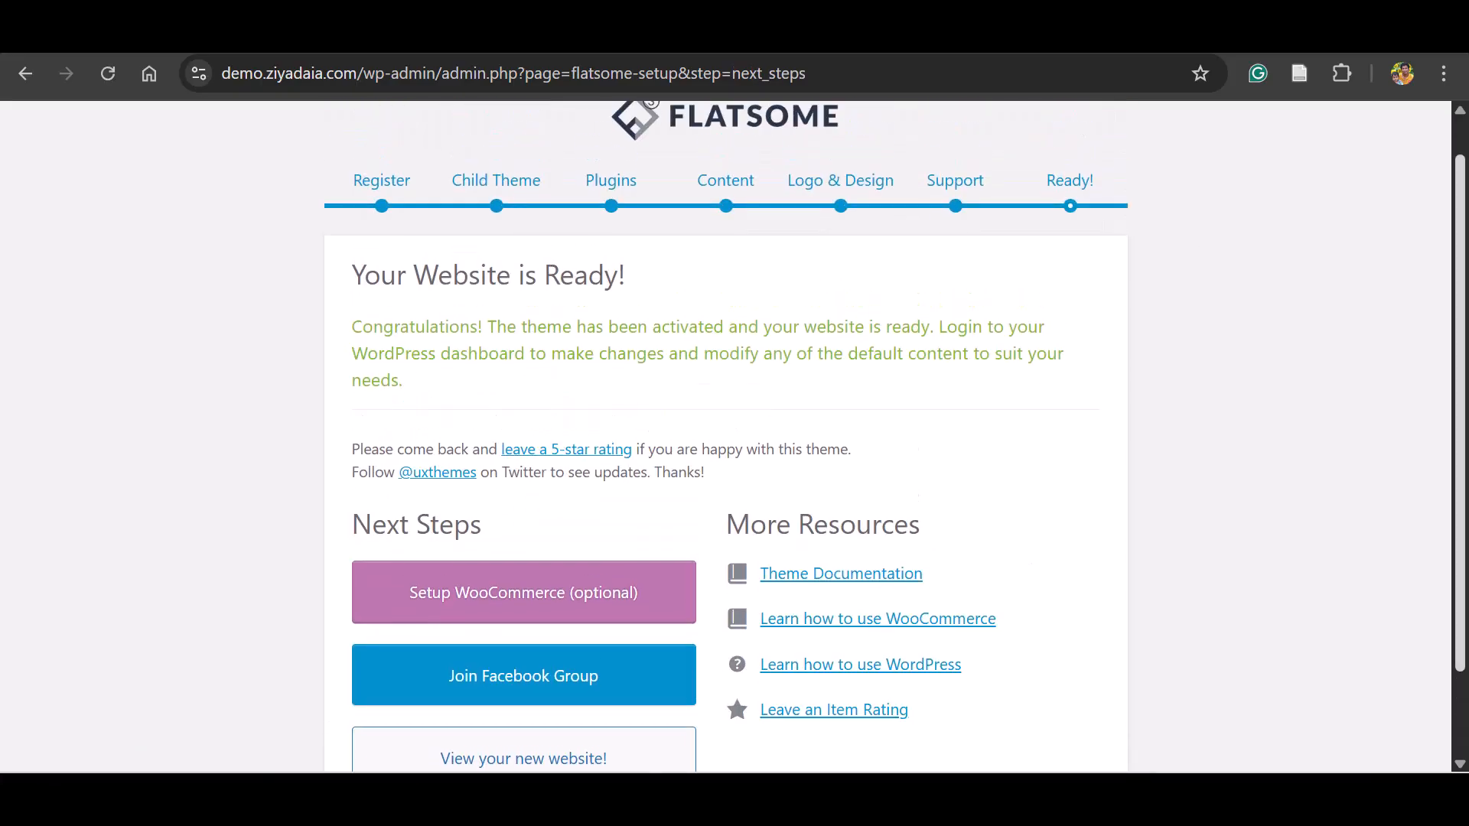
{"action": "scroll", "coordinate": [725, 459], "scroll_direction": "down", "scroll_amount": 2}
{"action": "left_click", "coordinate": [502, 671]}
Examine the new site's home page, from the hero banner to the product category section.
{"action": "scroll", "coordinate": [911, 452], "scroll_direction": "down", "scroll_amount": 3}
{"action": "scroll", "coordinate": [725, 453], "scroll_direction": "down", "scroll_amount": 5}
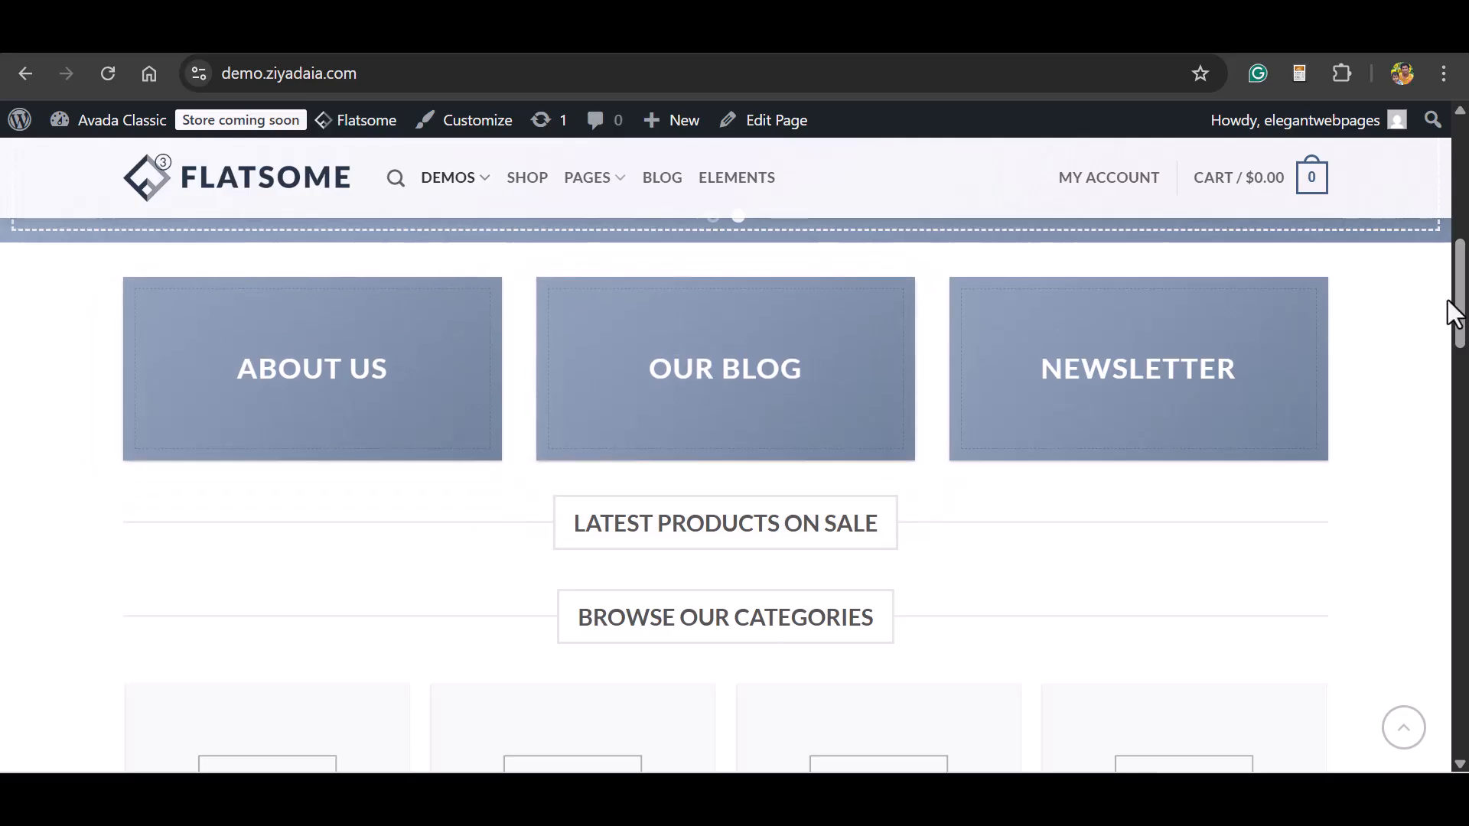
{"action": "left_click_drag", "start_coordinate": [1459, 314], "coordinate": [1460, 126]}
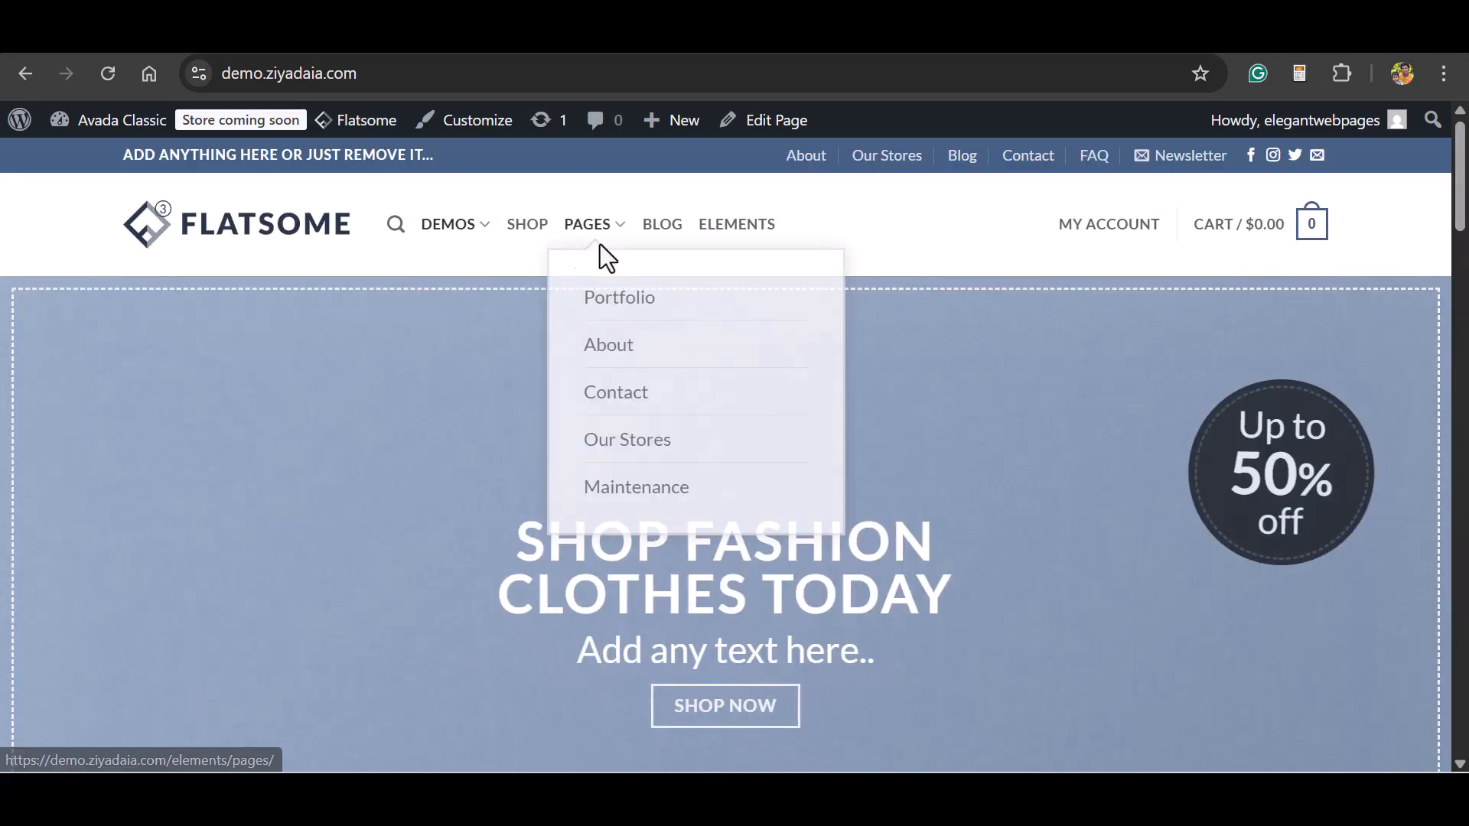
Open the Shop page and look through its product listings down to the footer.
{"action": "left_click", "coordinate": [527, 228]}
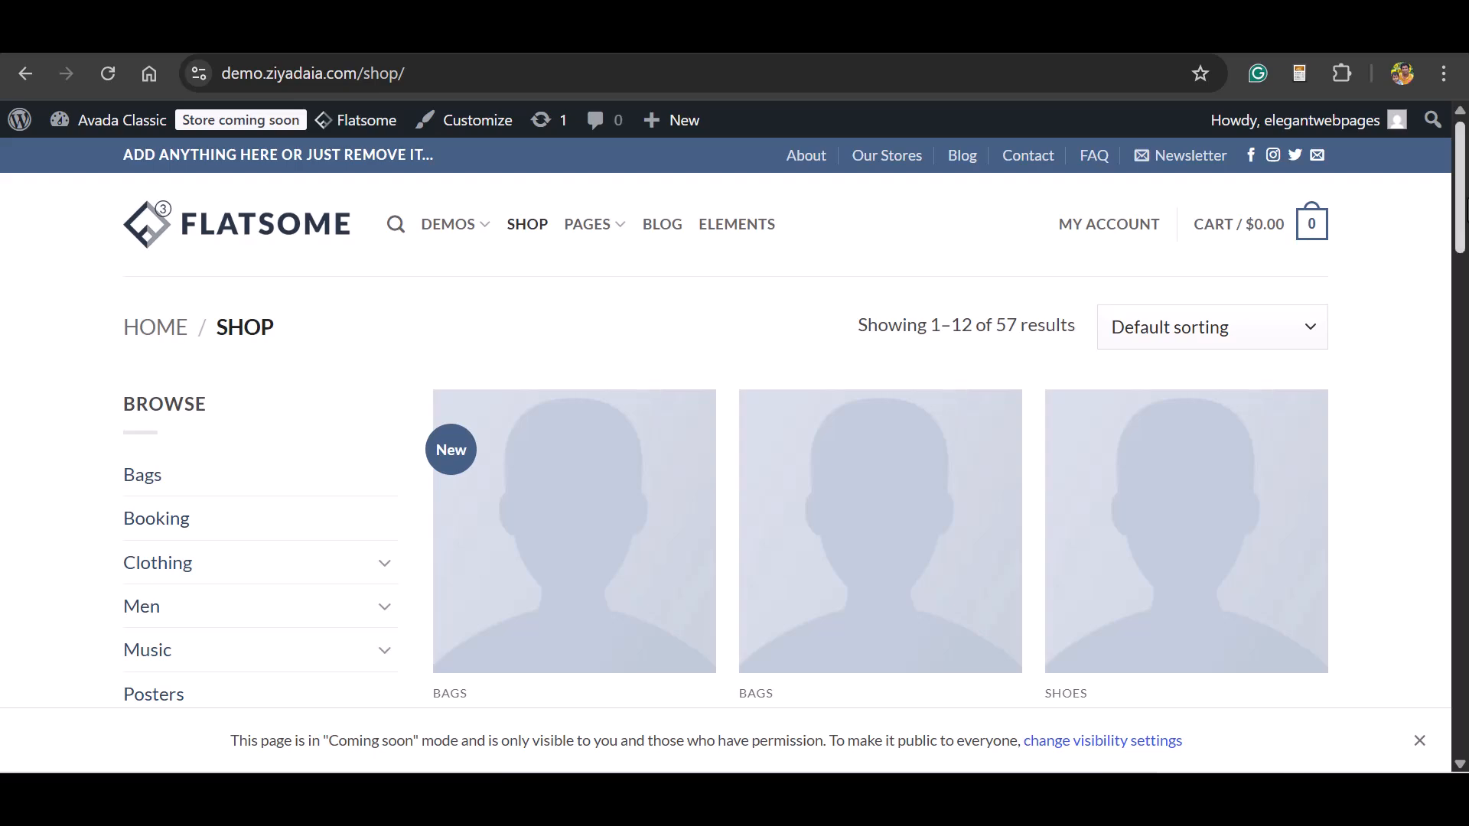
{"action": "scroll", "coordinate": [787, 423], "scroll_direction": "down", "scroll_amount": 10}
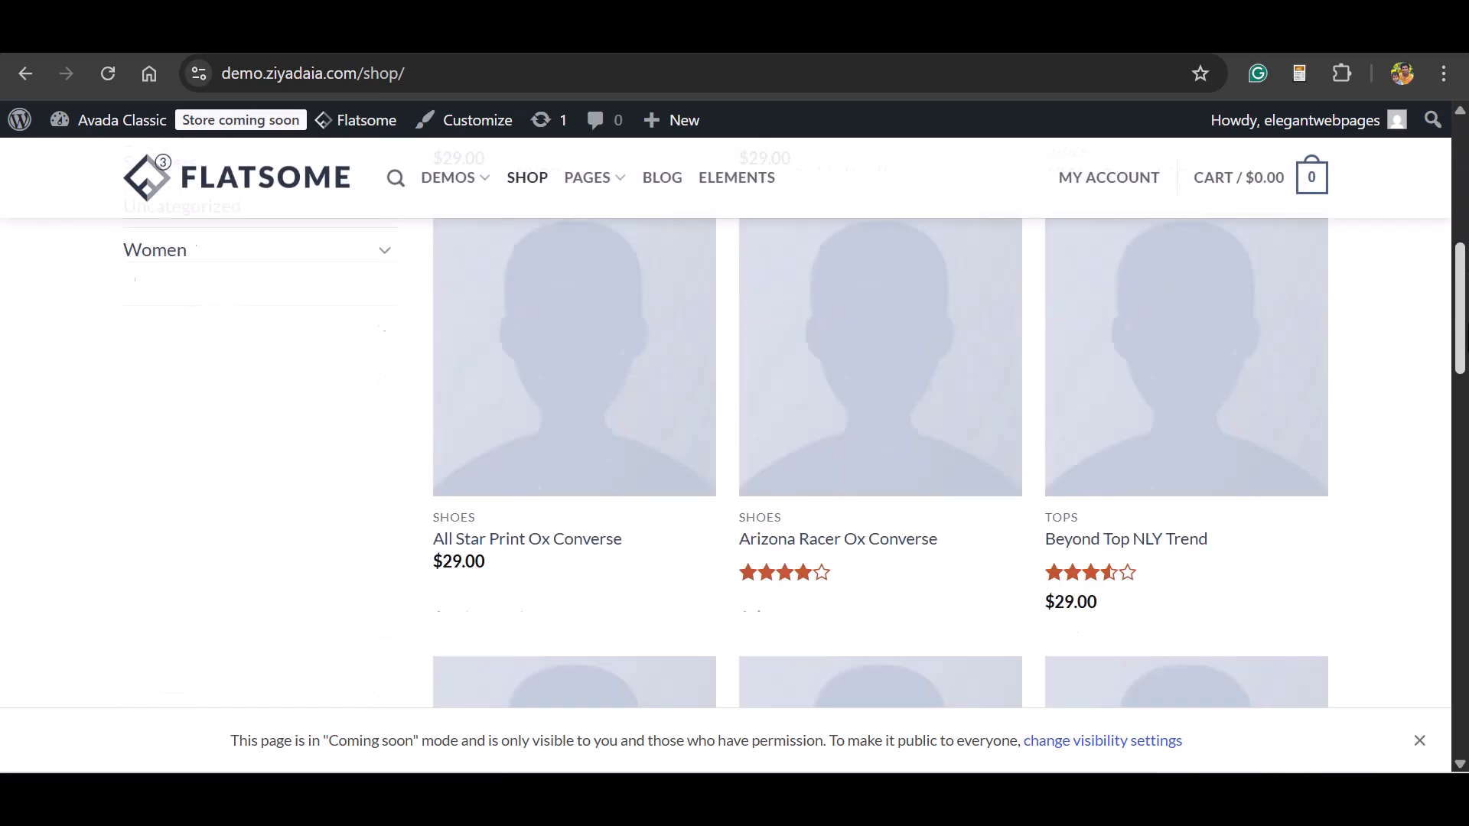
{"action": "scroll", "coordinate": [879, 459], "scroll_direction": "down", "scroll_amount": 10}
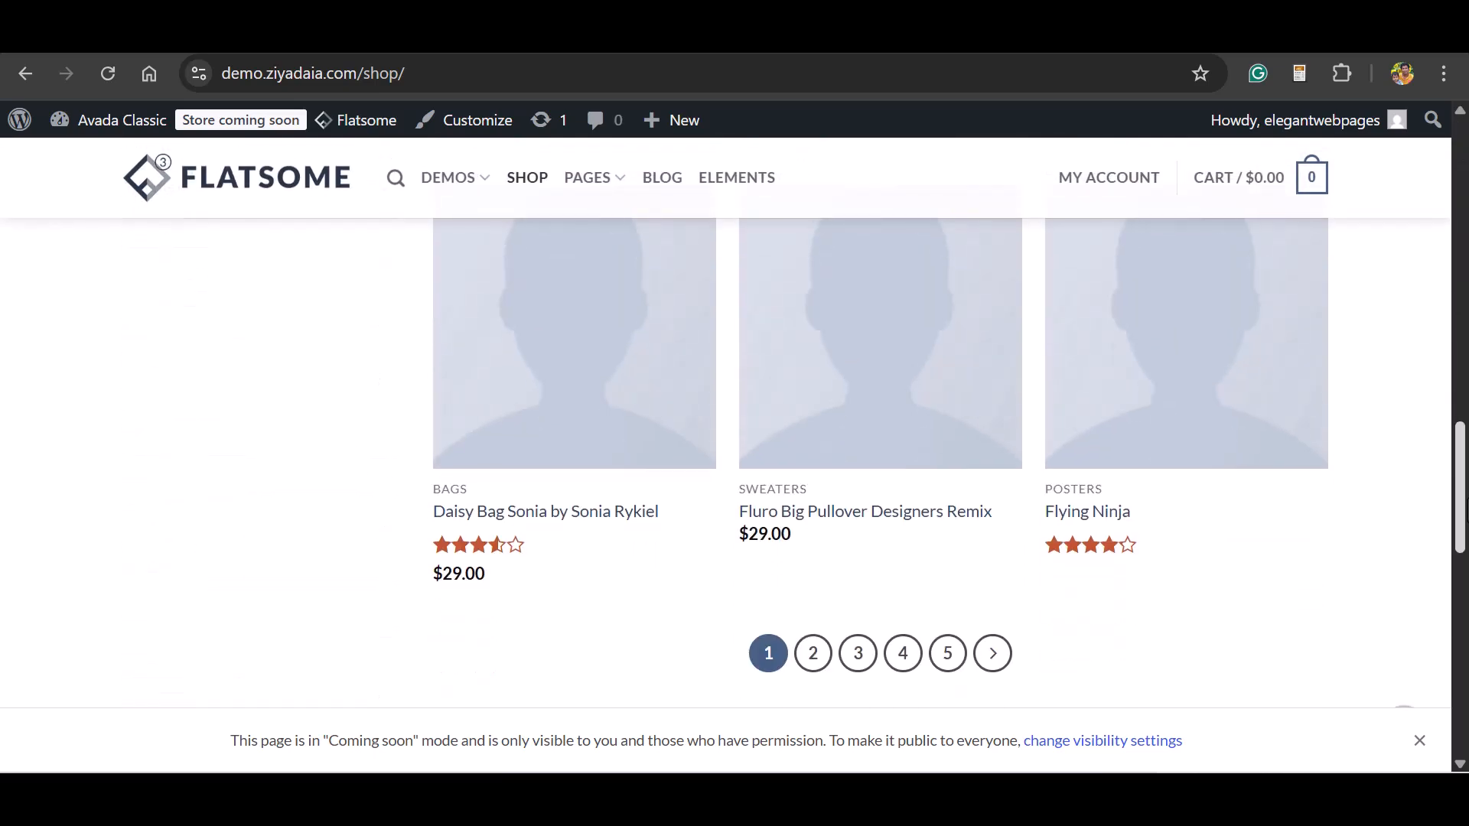
{"action": "scroll", "coordinate": [734, 459], "scroll_direction": "down", "scroll_amount": 10}
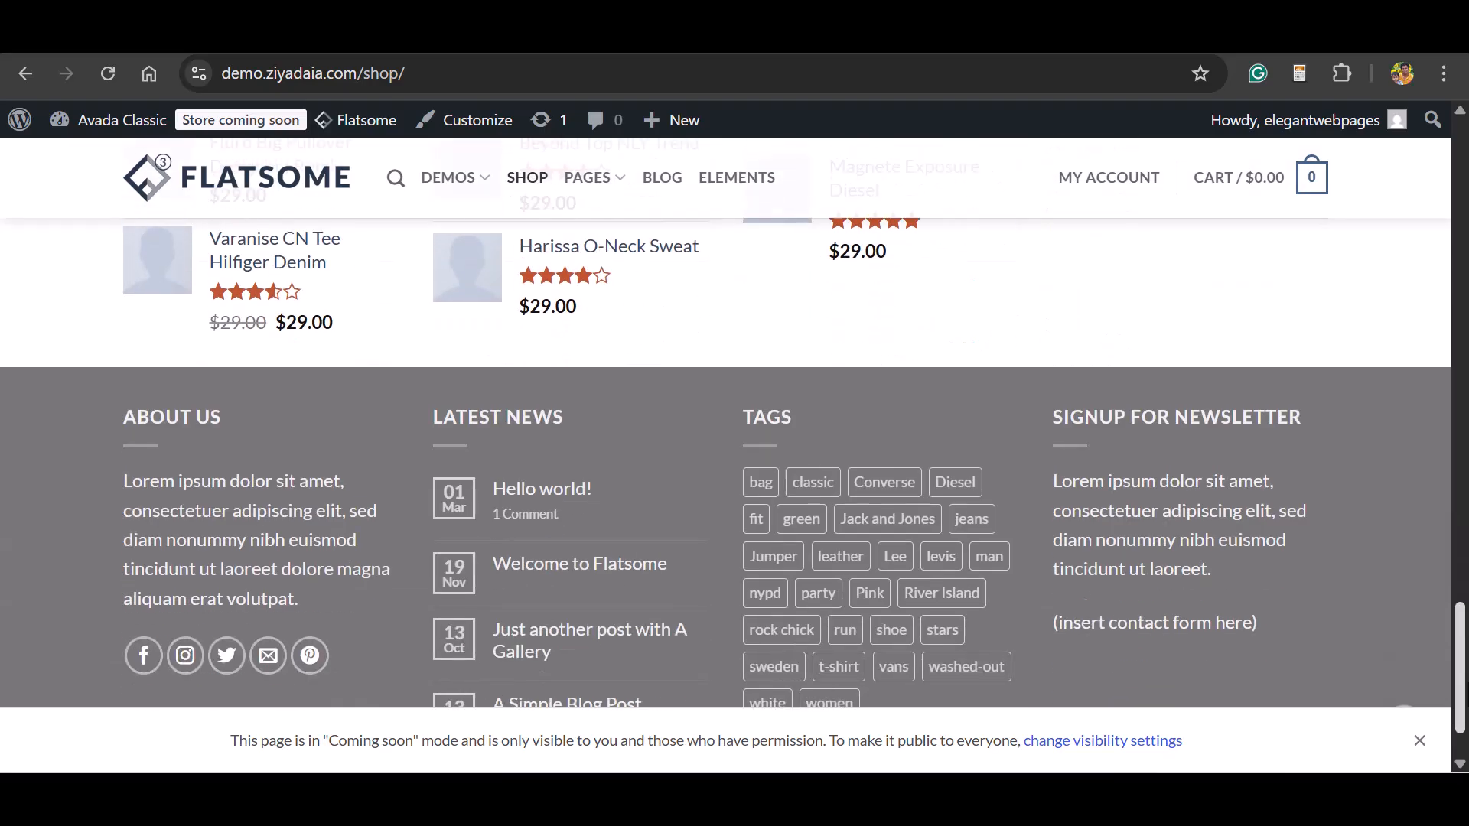
Return to the WordPress dashboard, go to the site's menu editor and choose Main (Main Menu) as the menu to edit.
{"action": "key", "text": "Home"}
{"action": "mouse_move", "coordinate": [463, 237]}
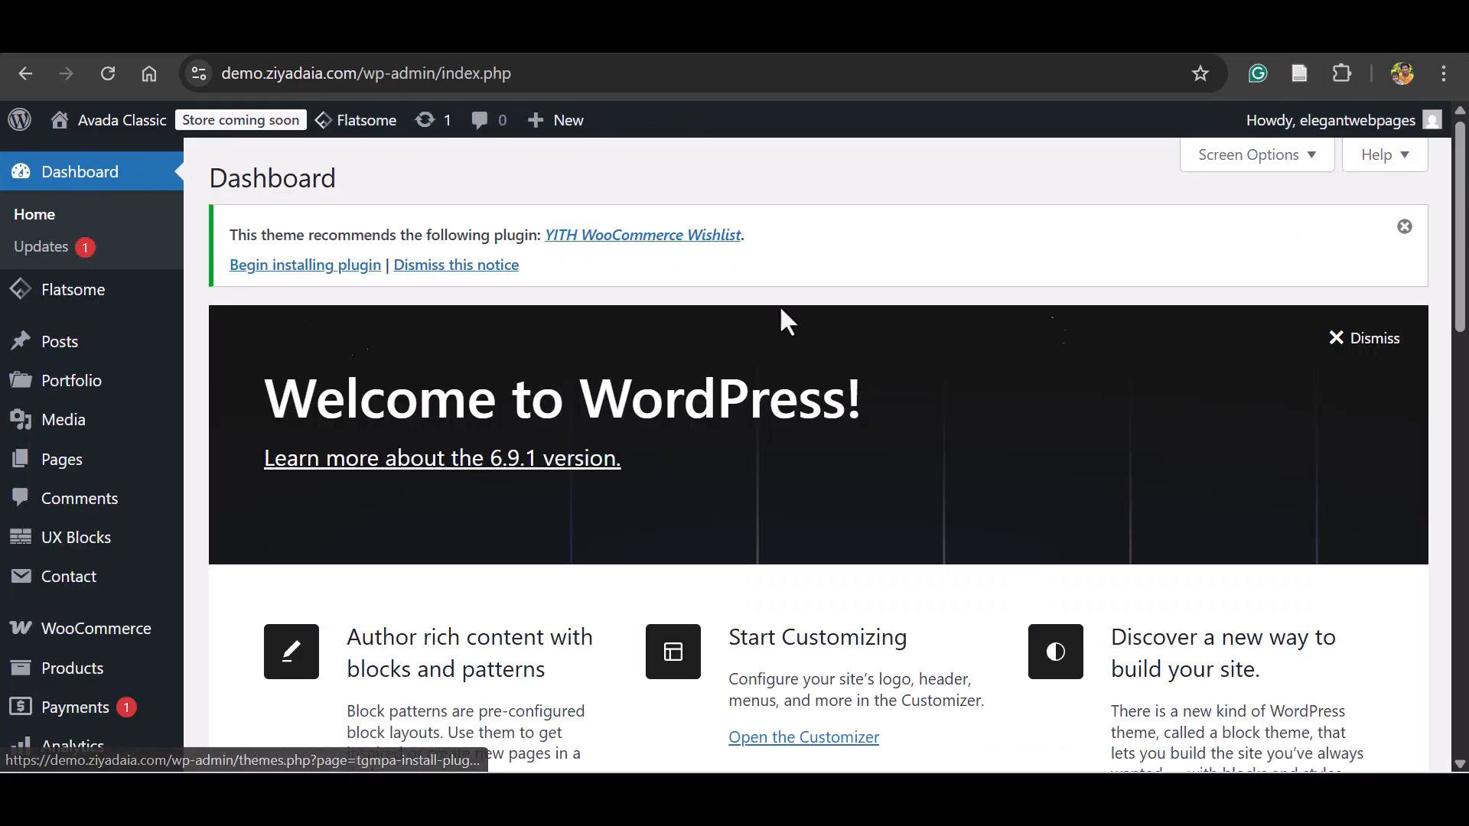
{"action": "scroll", "coordinate": [352, 334], "scroll_direction": "down", "scroll_amount": 5}
{"action": "mouse_move", "coordinate": [102, 564]}
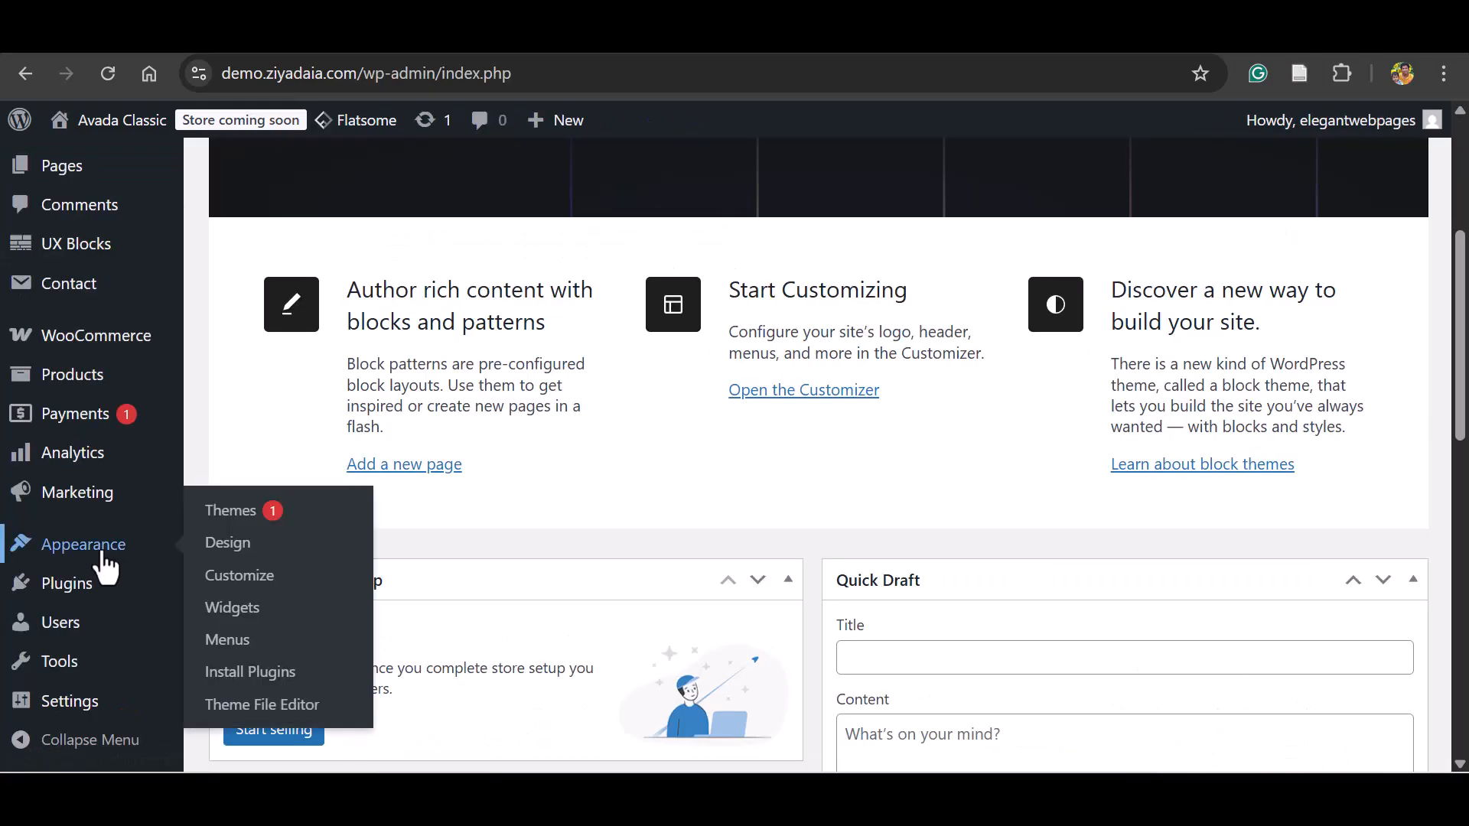
{"action": "left_click", "coordinate": [220, 654]}
{"action": "left_click", "coordinate": [688, 414]}
{"action": "left_click", "coordinate": [688, 414]}
Move the Big Sale front page out of More Shop Demos to become the first top-level item of the Main menu.
{"action": "scroll", "coordinate": [735, 455], "scroll_direction": "down", "scroll_amount": 6}
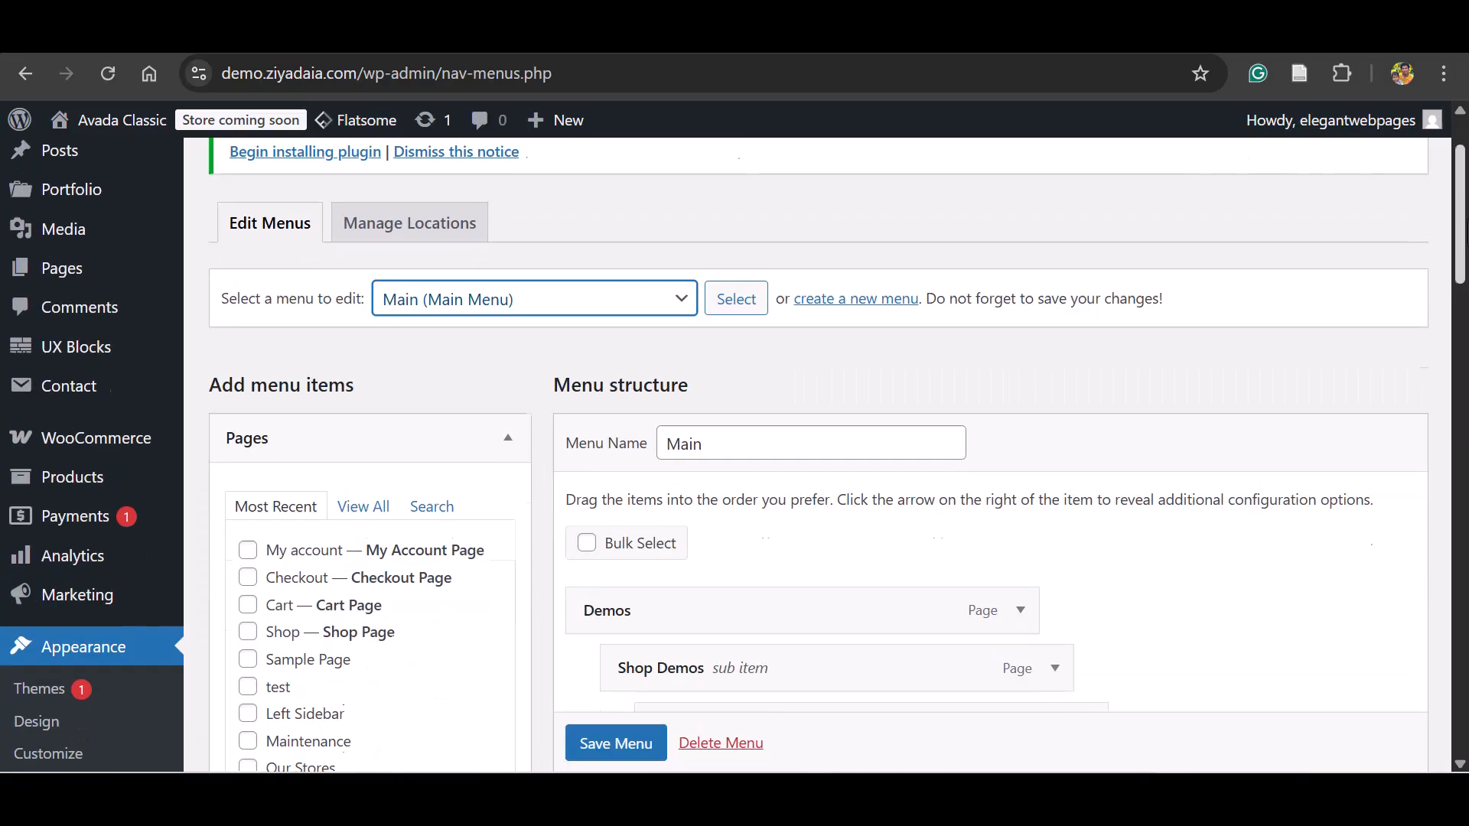
{"action": "scroll", "coordinate": [734, 454], "scroll_direction": "down", "scroll_amount": 1}
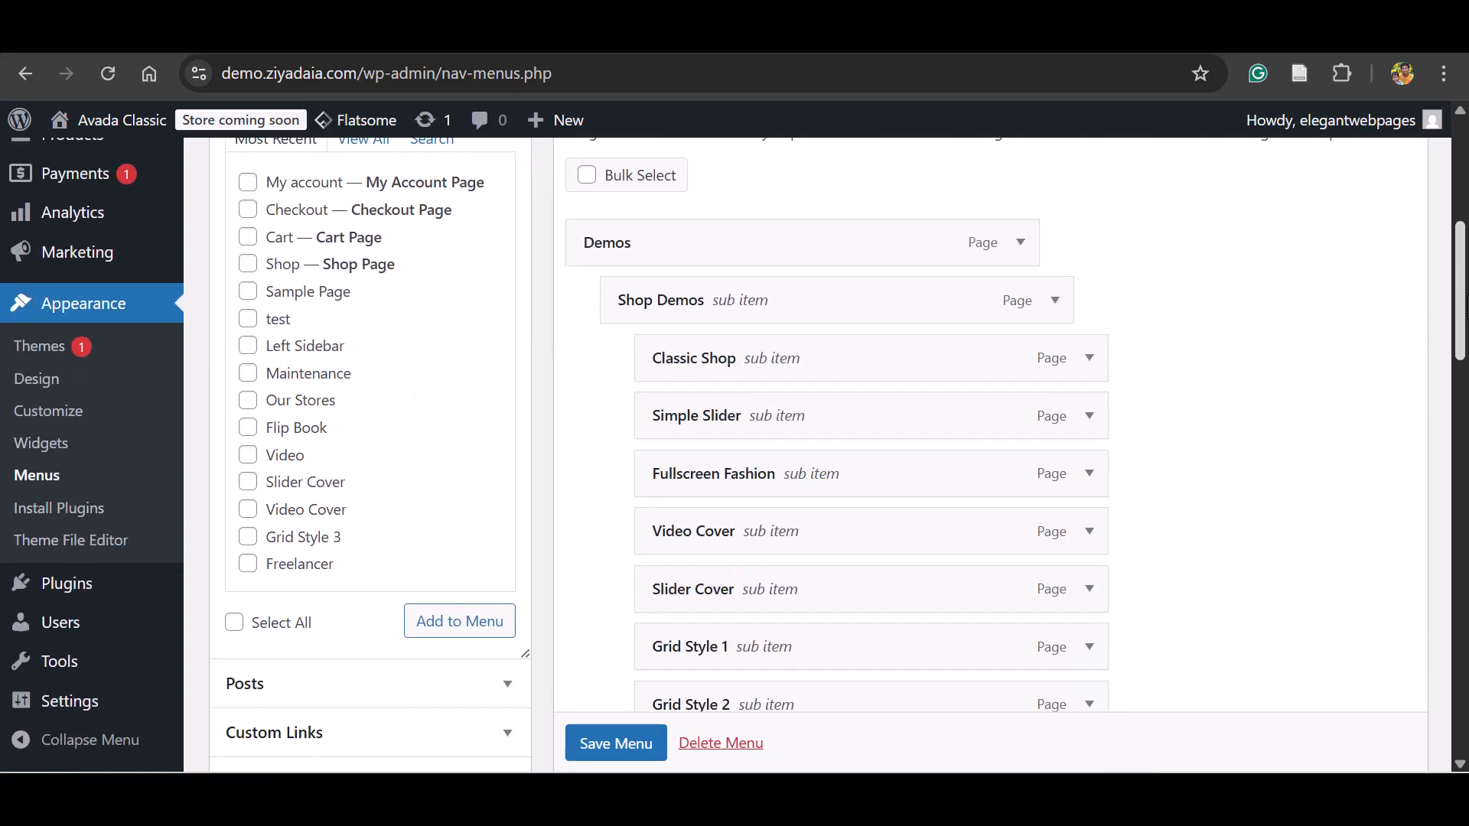
{"action": "scroll", "coordinate": [734, 454], "scroll_direction": "down", "scroll_amount": 6}
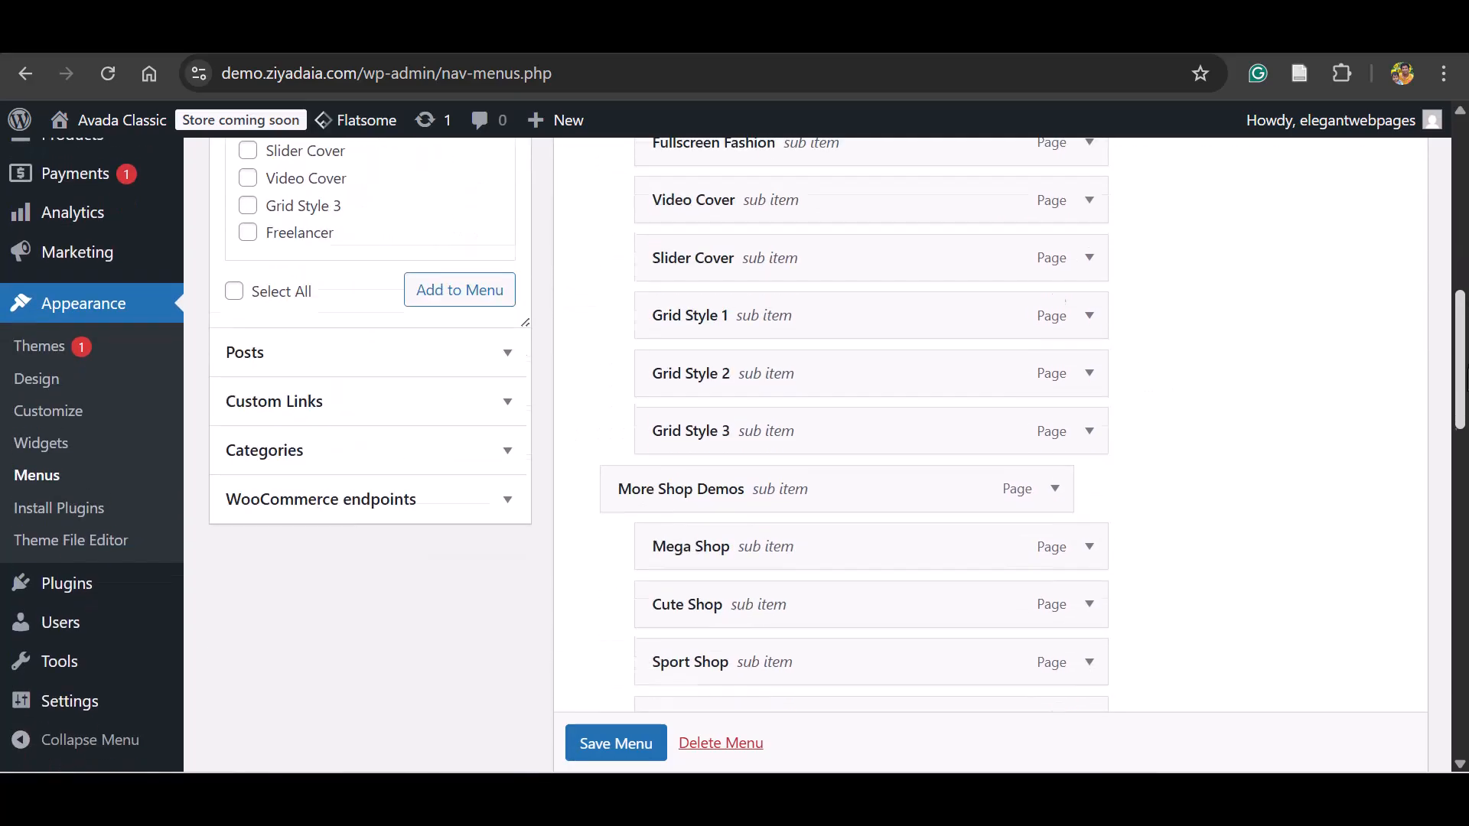
{"action": "scroll", "coordinate": [735, 455], "scroll_direction": "up", "scroll_amount": 7}
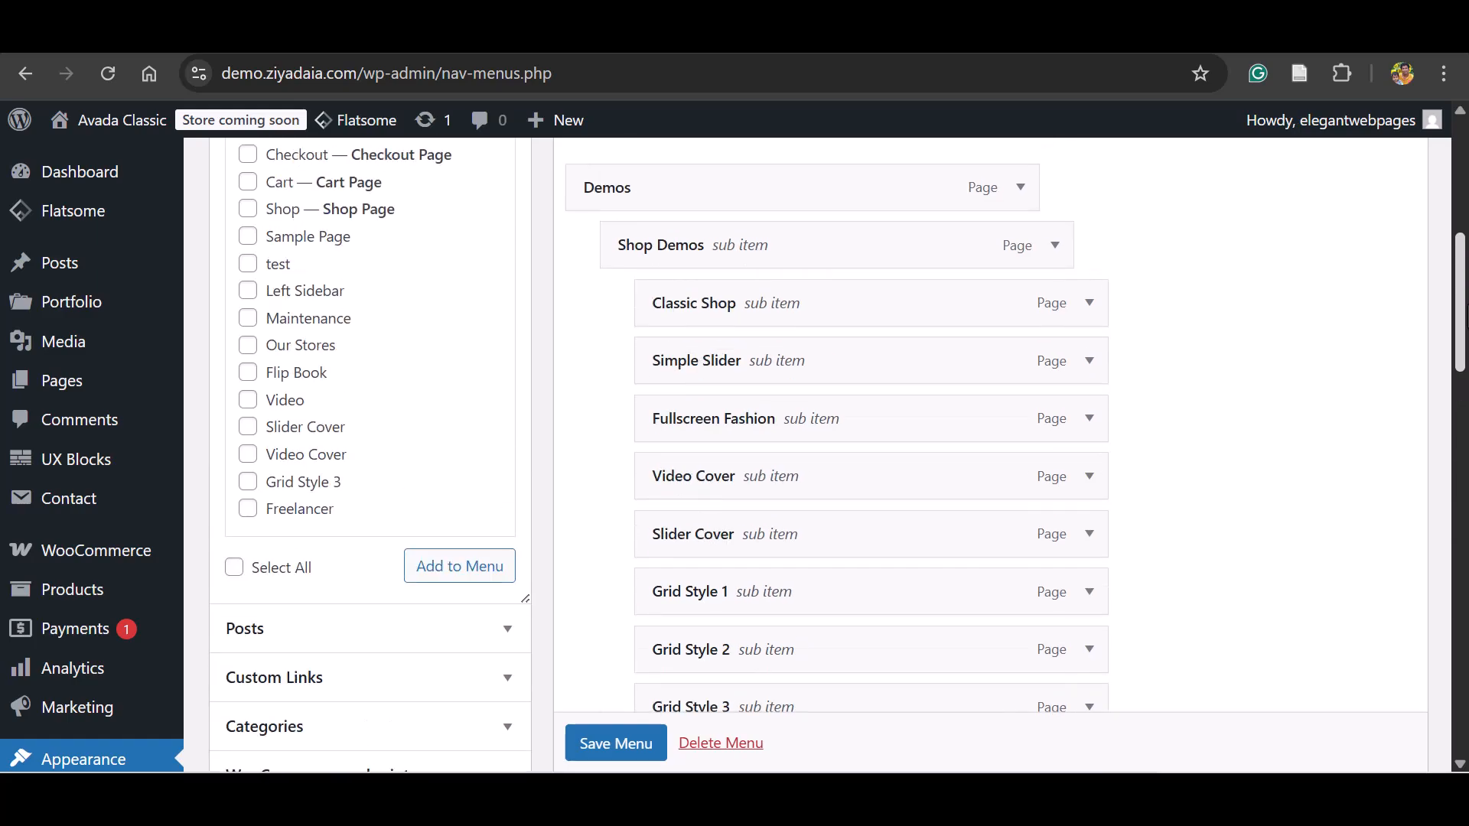
{"action": "scroll", "coordinate": [1180, 420], "scroll_direction": "down", "scroll_amount": 7}
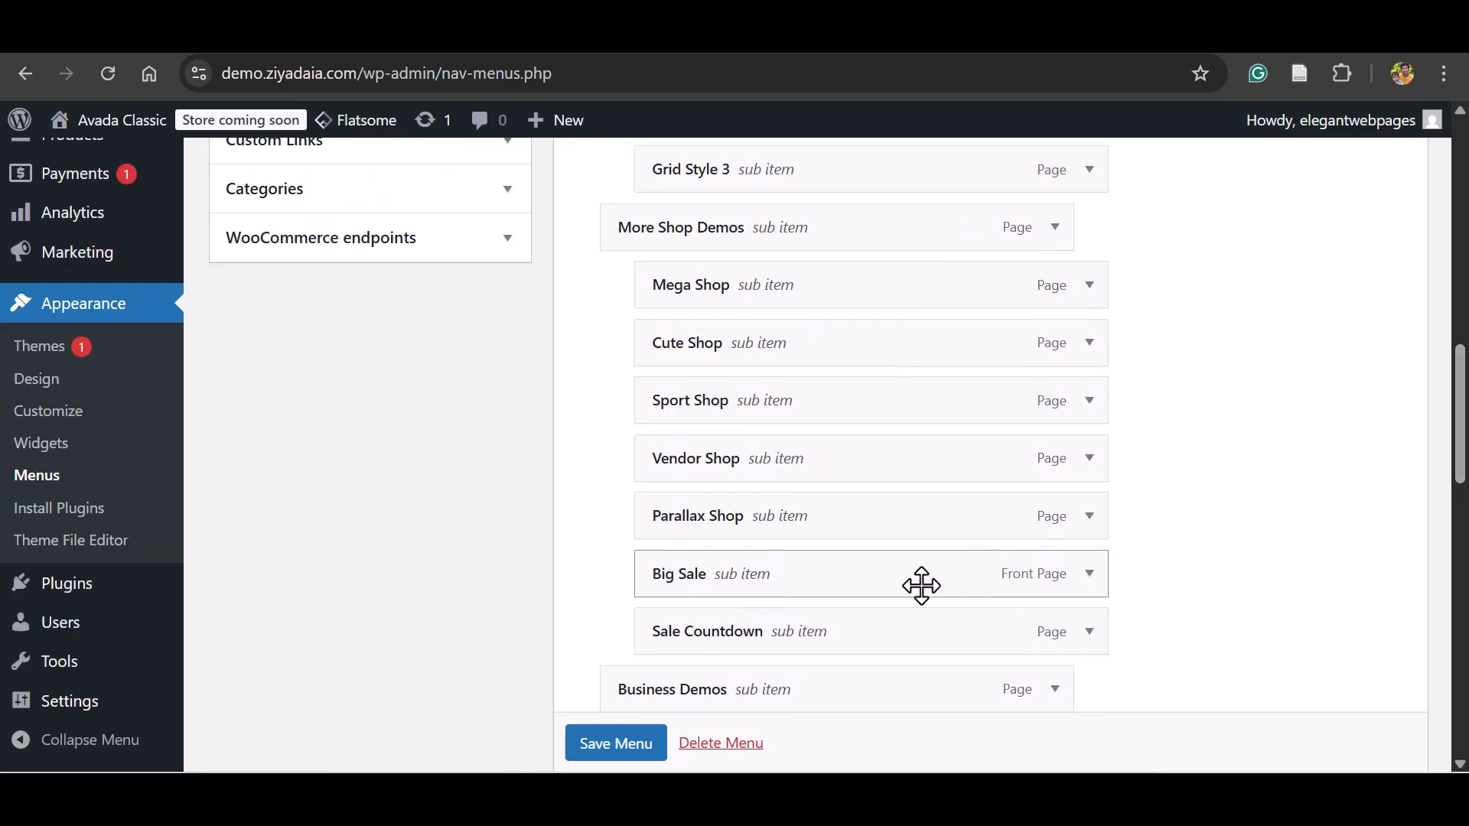
{"action": "left_click_drag", "start_coordinate": [913, 541], "coordinate": [853, 391]}
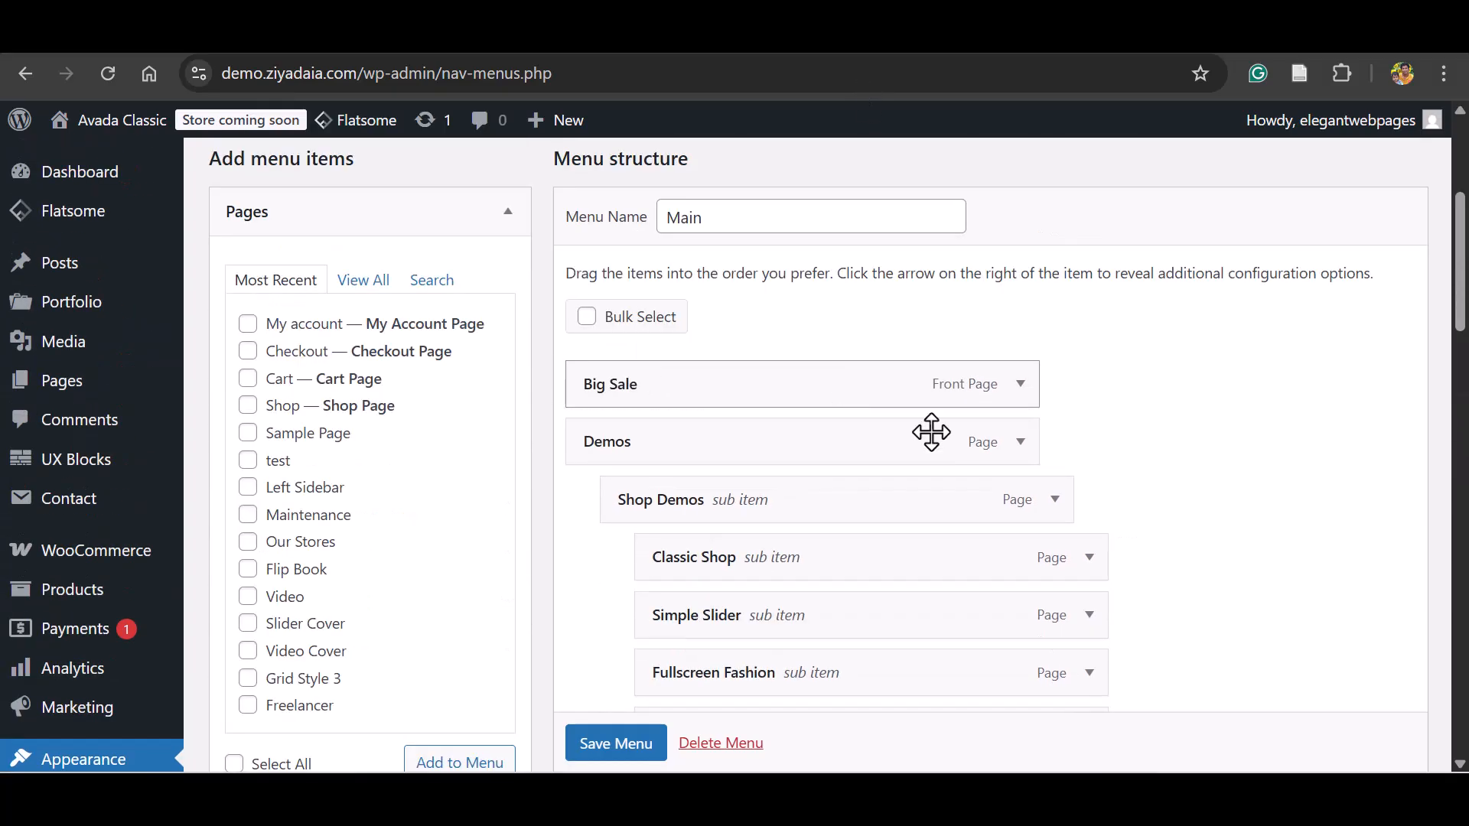
Remove Demos, Shop Demos, Classic Shop, Simple Slider and Fullscreen Fashion from the Main menu.
{"action": "scroll", "coordinate": [1463, 281], "scroll_direction": "down", "scroll_amount": 3}
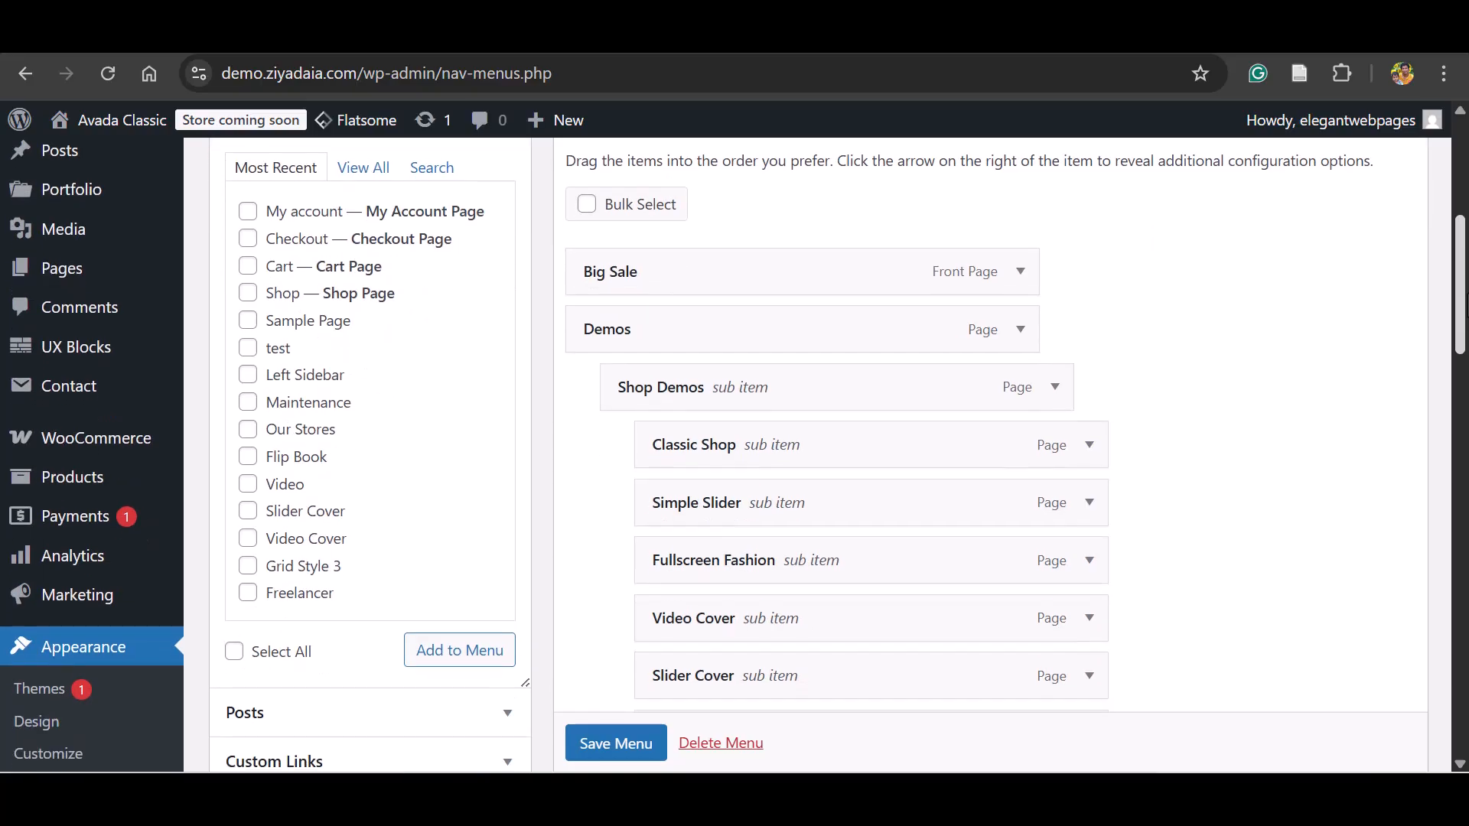
{"action": "left_click", "coordinate": [1019, 271]}
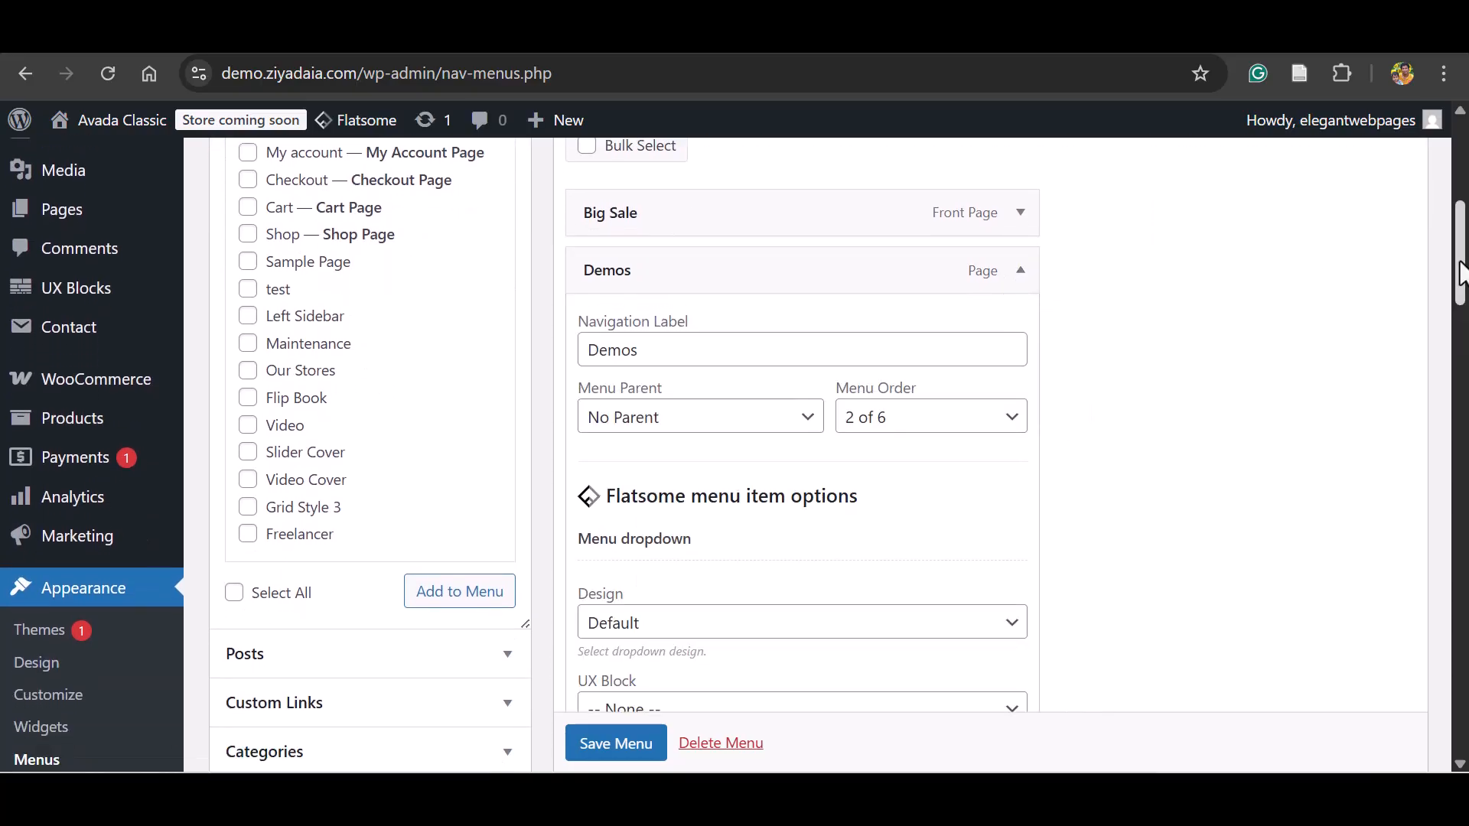
{"action": "scroll", "coordinate": [1461, 272], "scroll_direction": "down", "scroll_amount": 5}
{"action": "left_click", "coordinate": [603, 431]}
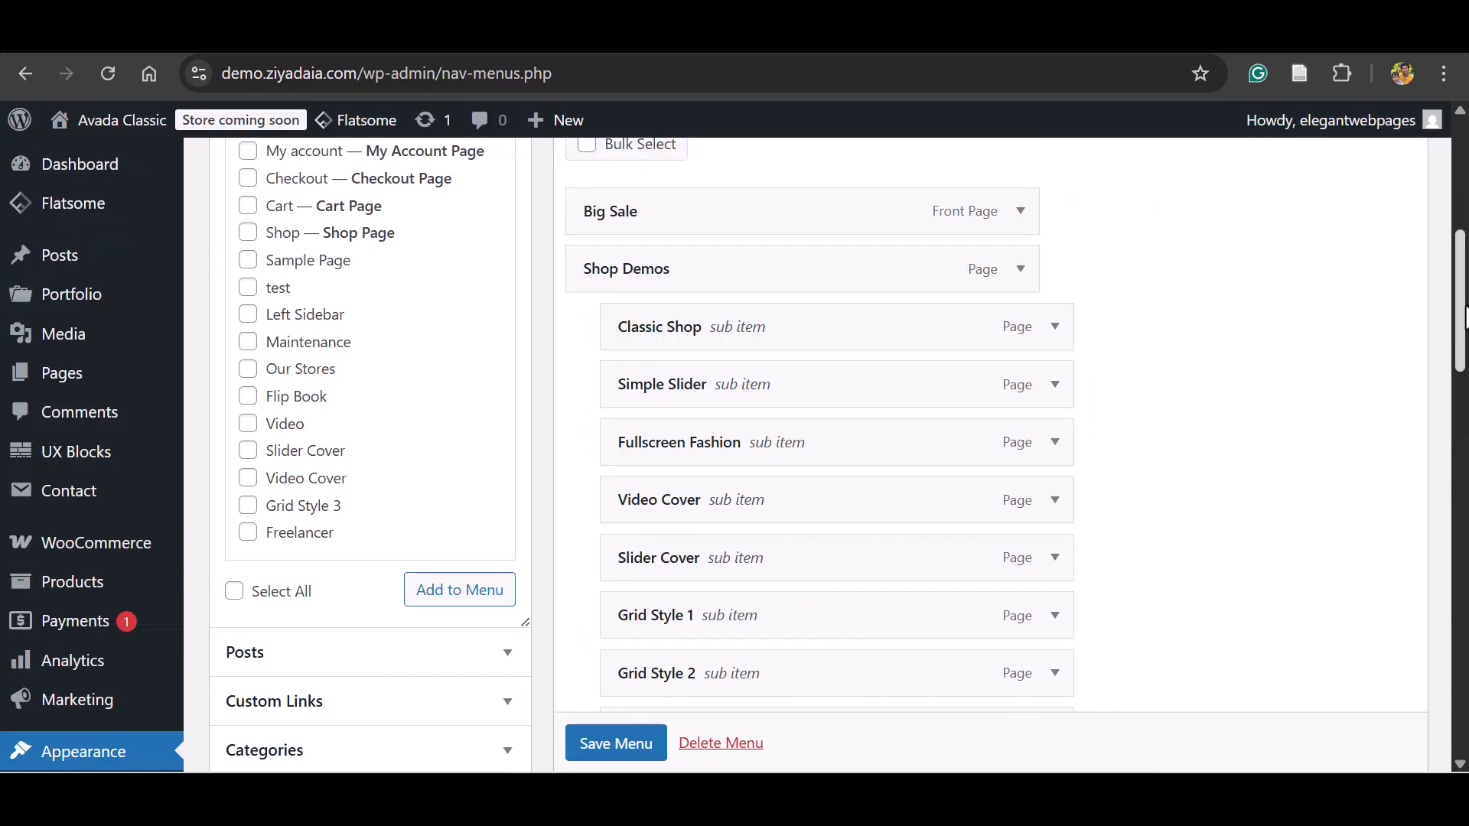
{"action": "scroll", "coordinate": [696, 352], "scroll_direction": "up", "scroll_amount": 2}
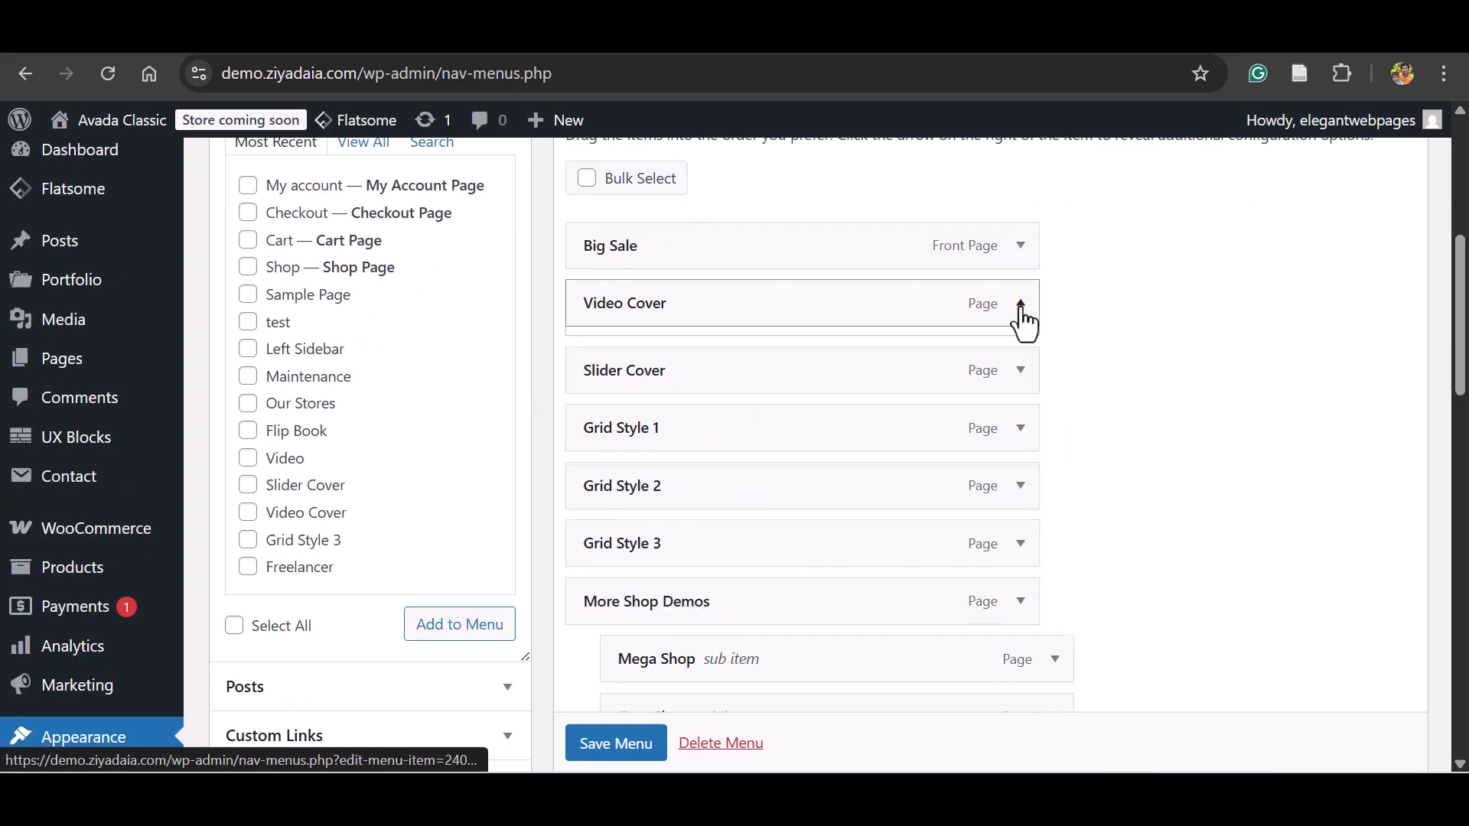
Remove Video Cover, Slider Cover, Grid Style 1 to 3, and More Shop Demos with its sub items from the Main menu.
{"action": "left_click", "coordinate": [1020, 306]}
{"action": "scroll", "coordinate": [1257, 320], "scroll_direction": "down", "scroll_amount": 4}
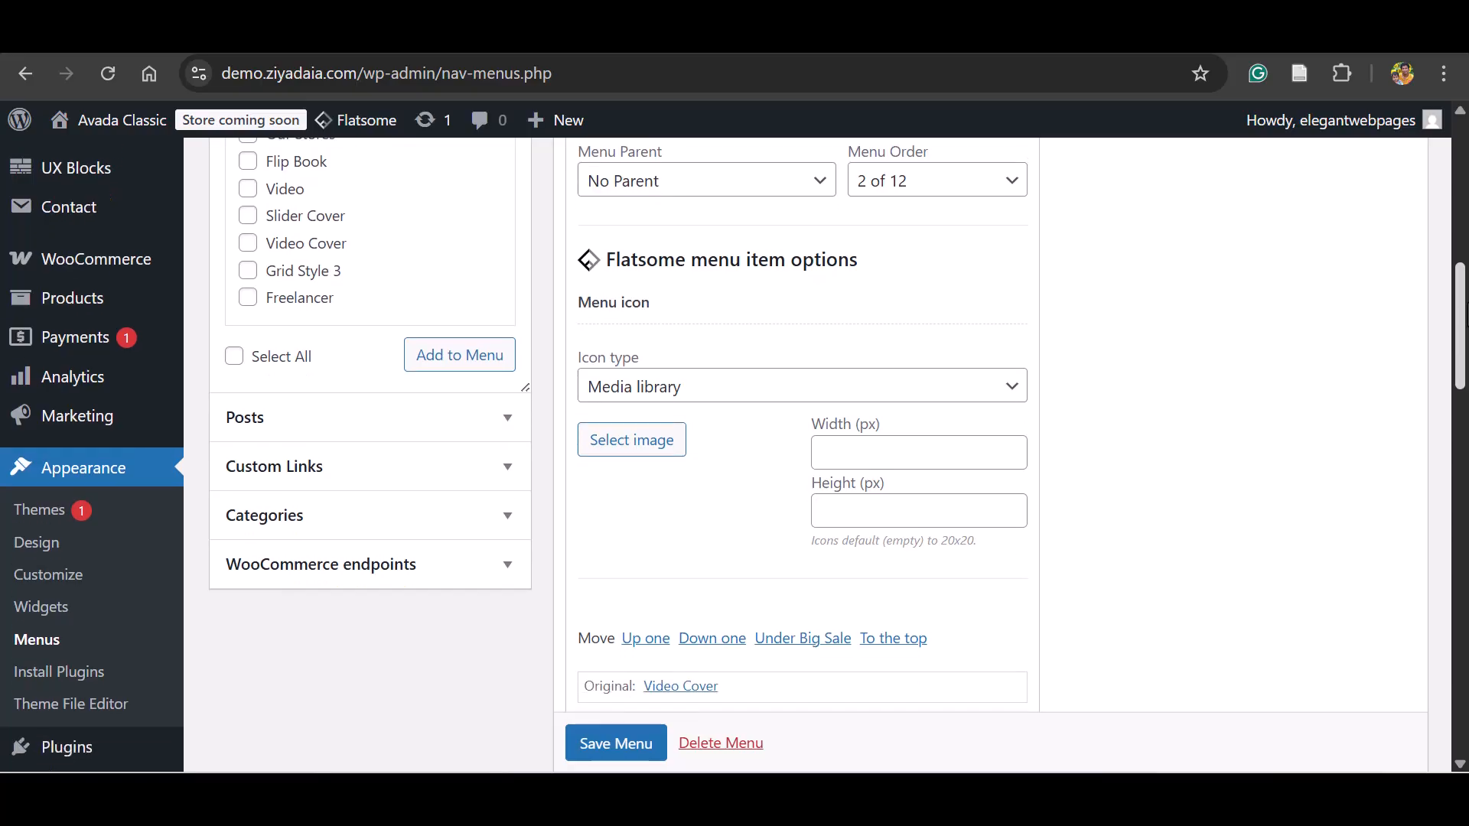
{"action": "scroll", "coordinate": [1071, 321], "scroll_direction": "down", "scroll_amount": 2}
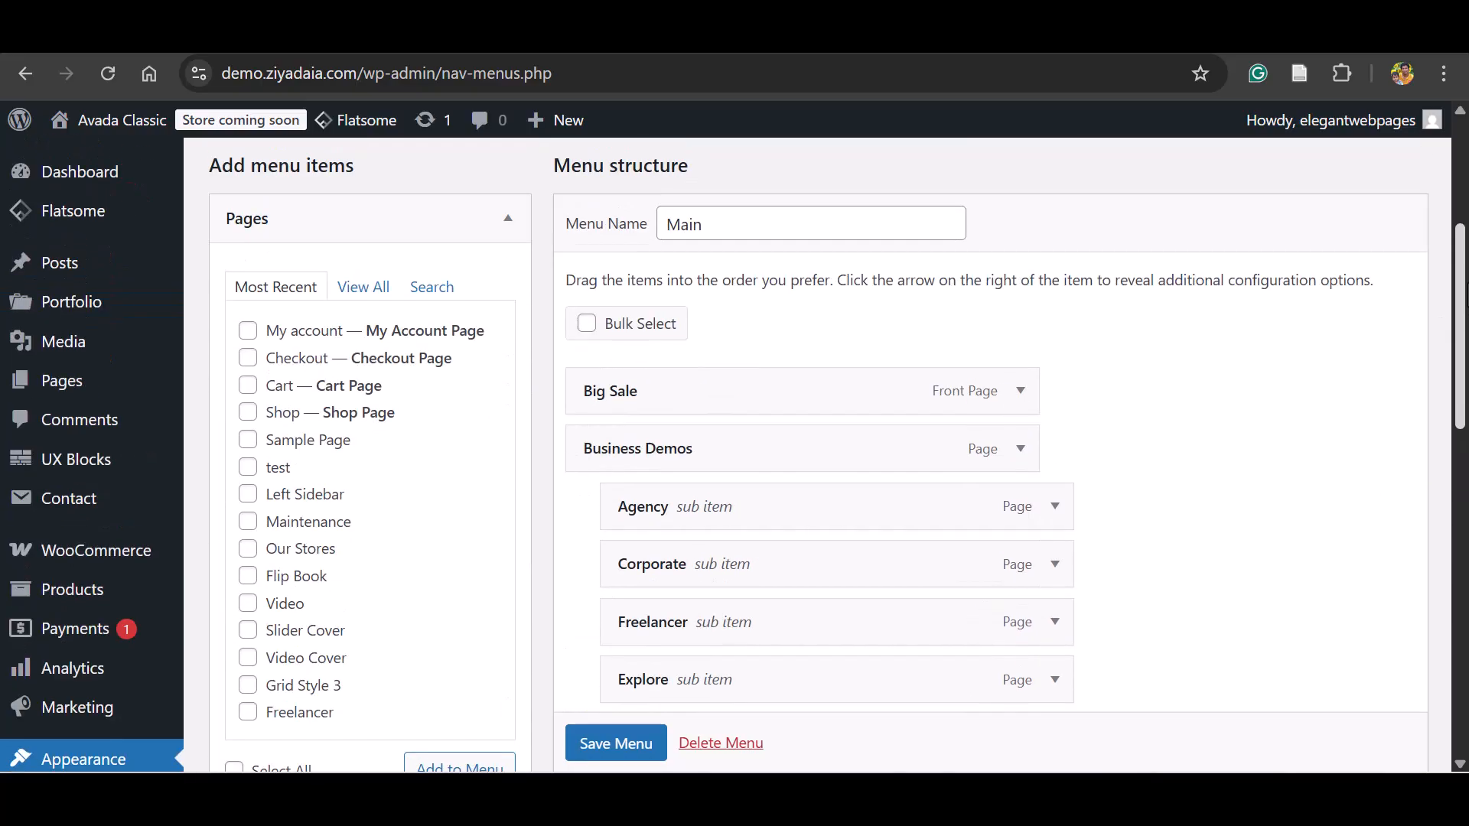
{"action": "scroll", "coordinate": [838, 455], "scroll_direction": "up", "scroll_amount": 2}
{"action": "scroll", "coordinate": [732, 455], "scroll_direction": "down", "scroll_amount": 3}
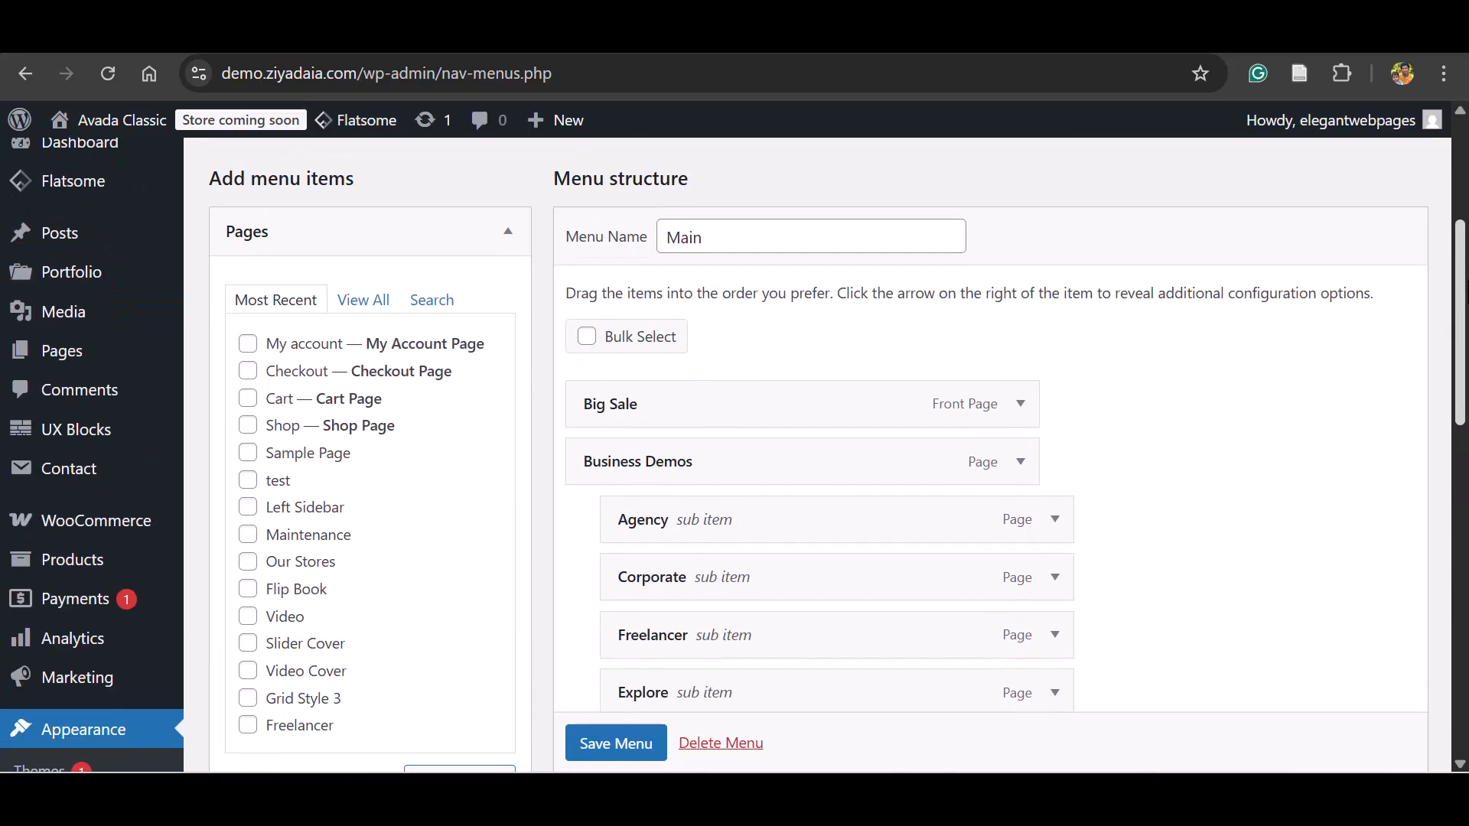
Move the Shop item up so that it directly follows Big Sale in the menu structure.
{"action": "scroll", "coordinate": [732, 455], "scroll_direction": "down", "scroll_amount": 1}
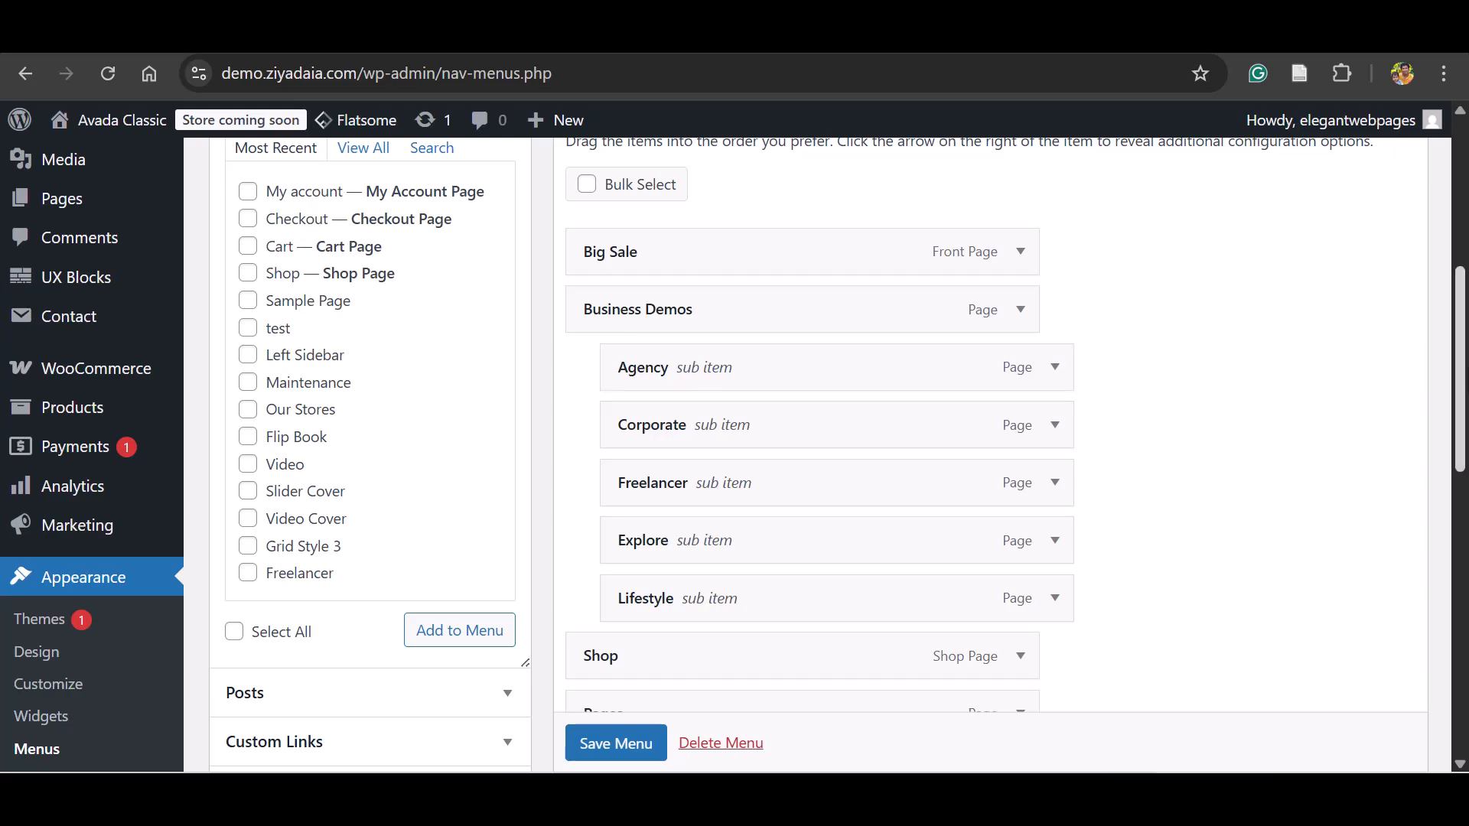
{"action": "scroll", "coordinate": [733, 456], "scroll_direction": "down", "scroll_amount": 3}
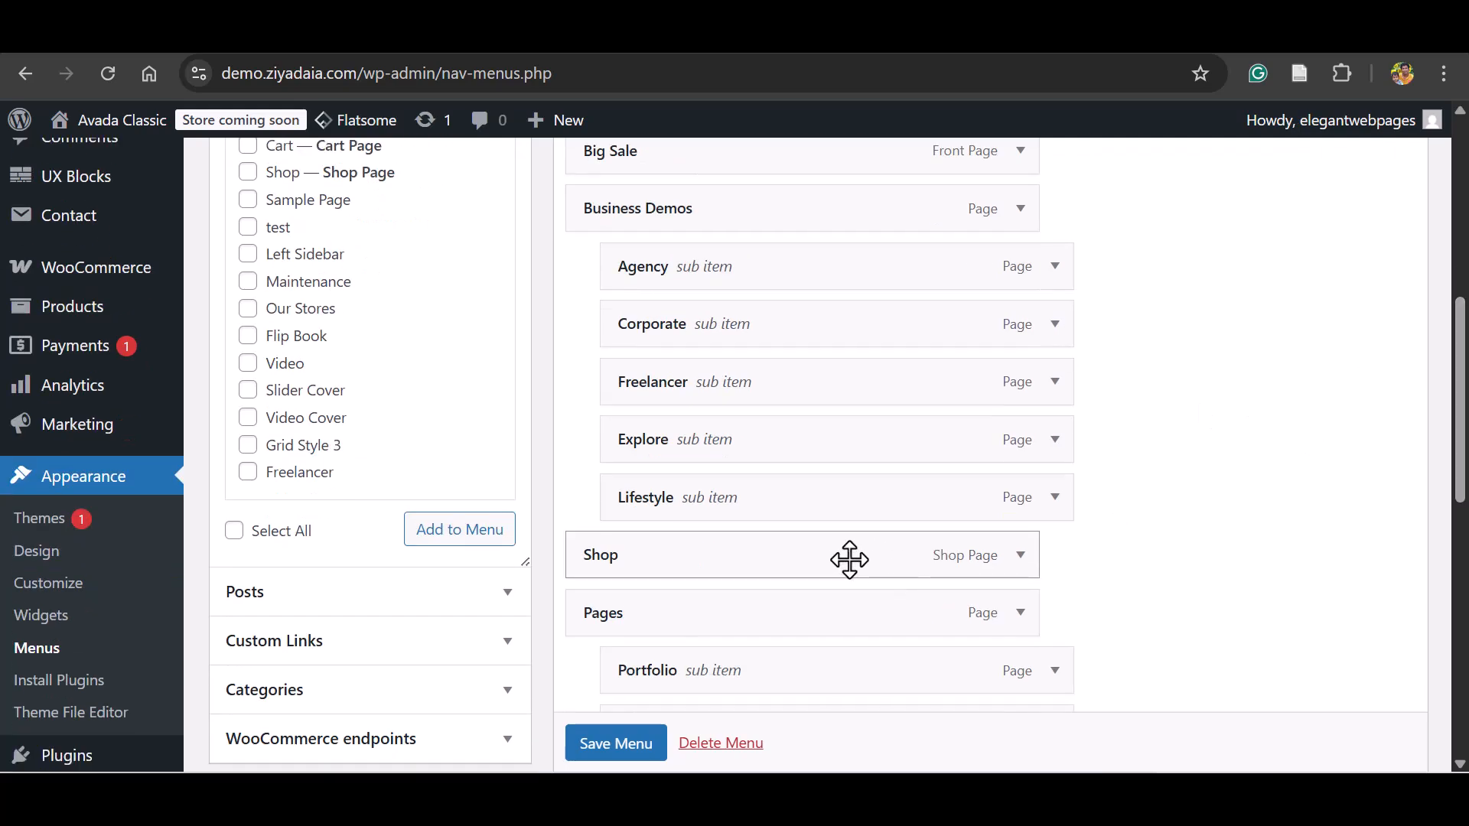
{"action": "left_click_drag", "start_coordinate": [847, 560], "coordinate": [839, 210]}
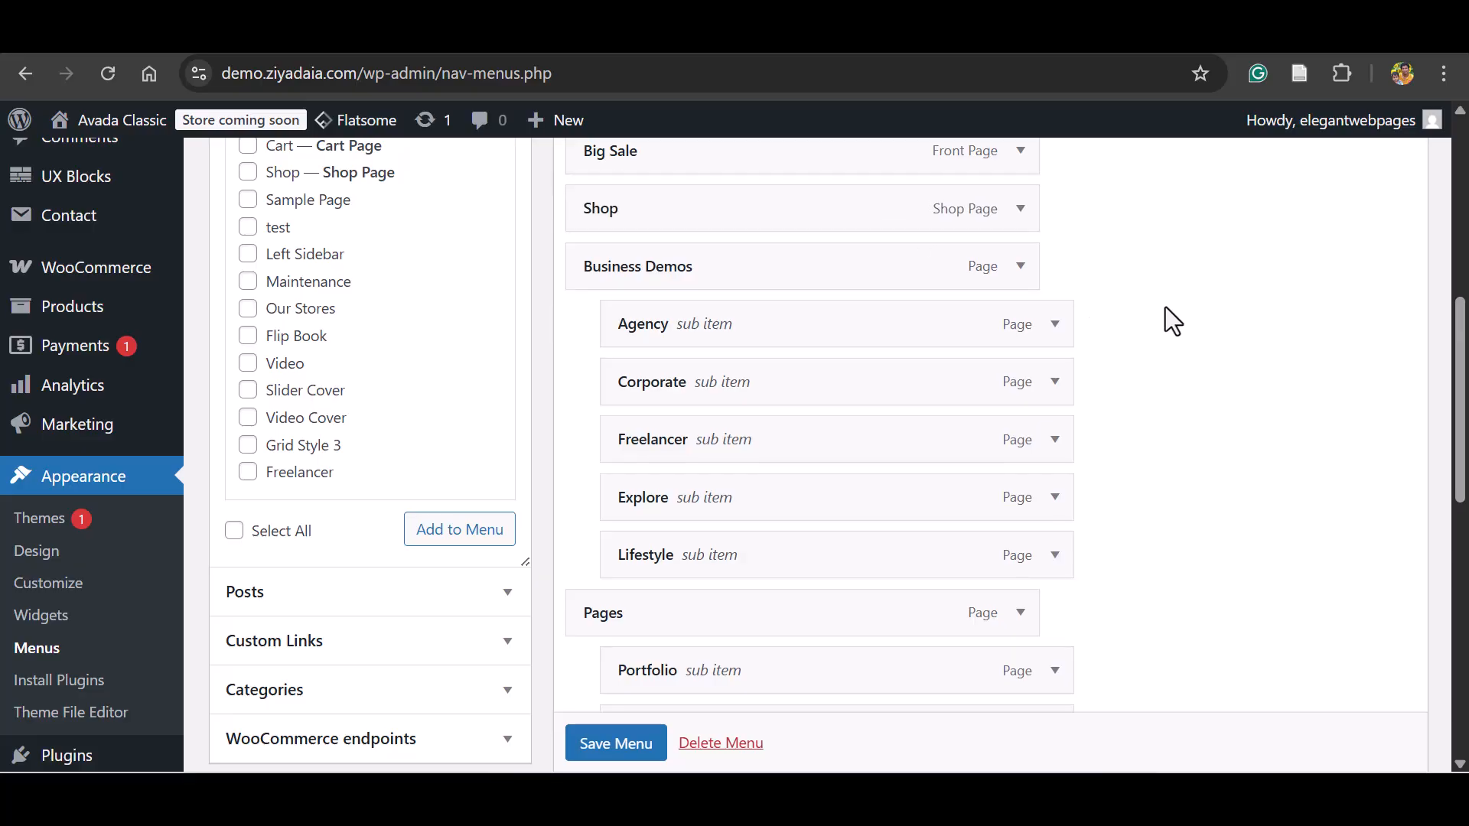
Move About and Contact out from under Pages to the top level, placing them in that order after Shop.
{"action": "left_click_drag", "start_coordinate": [1466, 353], "coordinate": [1467, 421]}
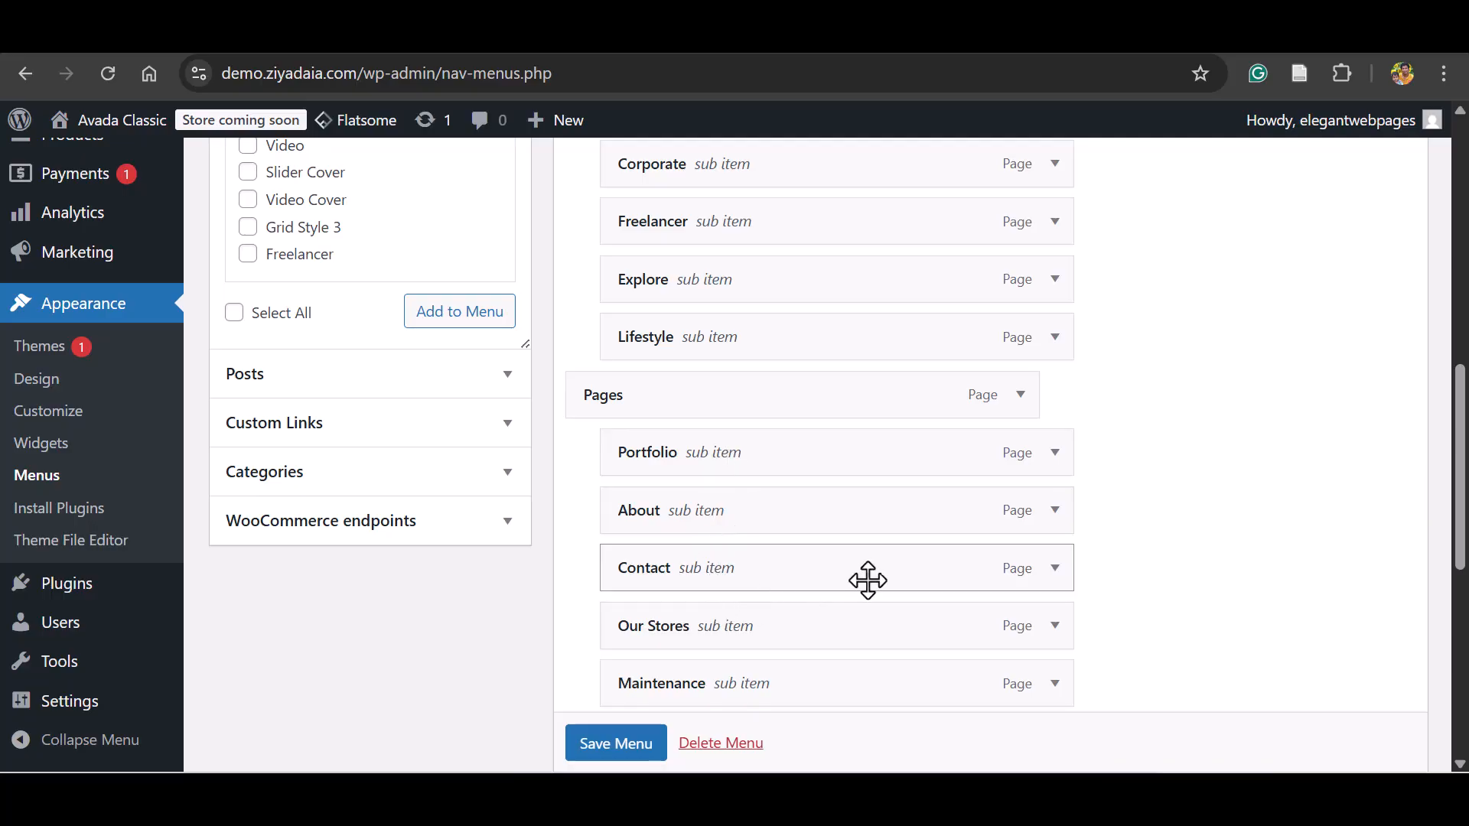
{"action": "scroll", "coordinate": [837, 421], "scroll_direction": "down", "scroll_amount": 2}
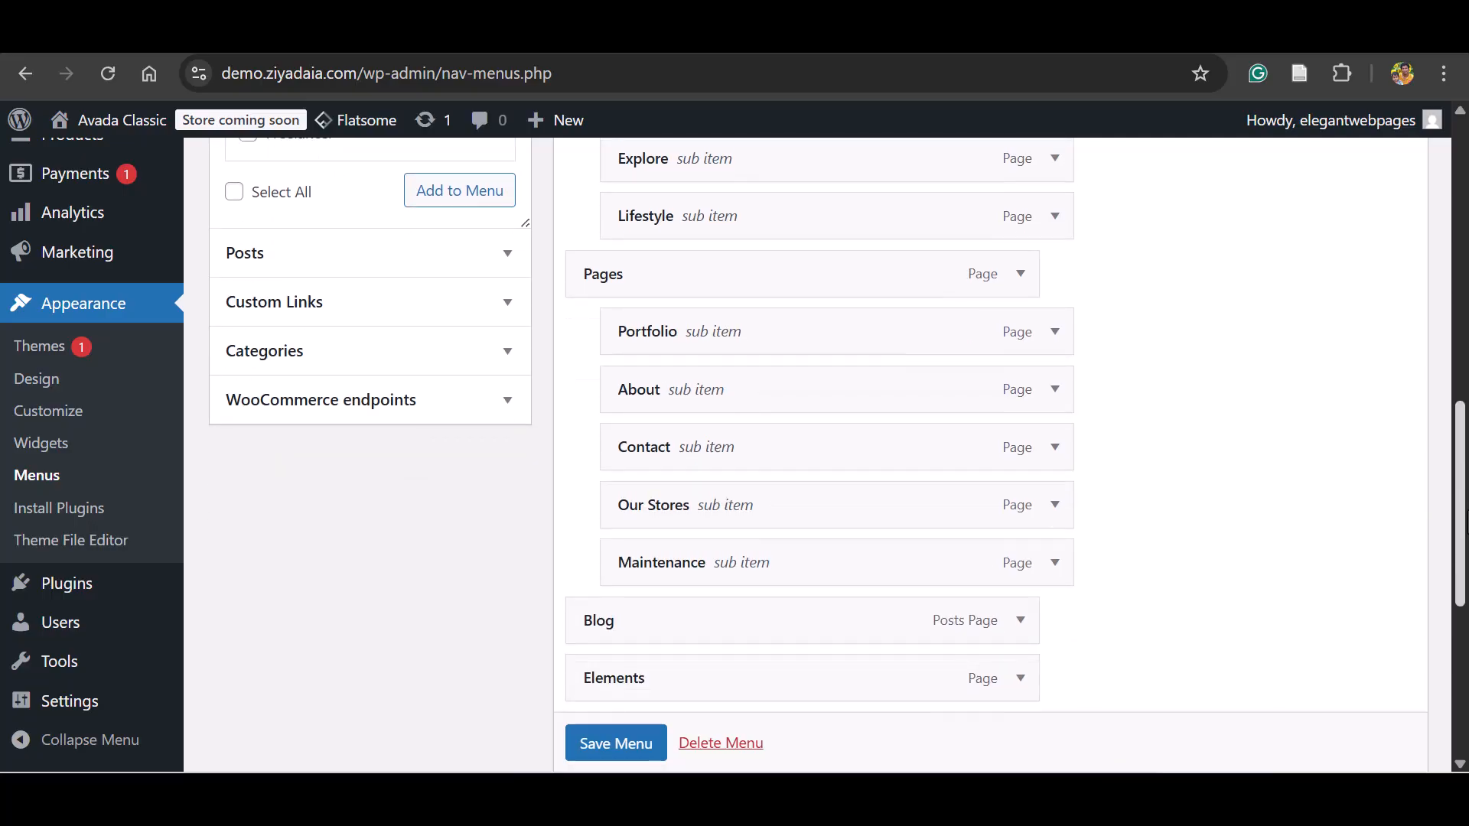
{"action": "scroll", "coordinate": [839, 455], "scroll_direction": "up", "scroll_amount": 2}
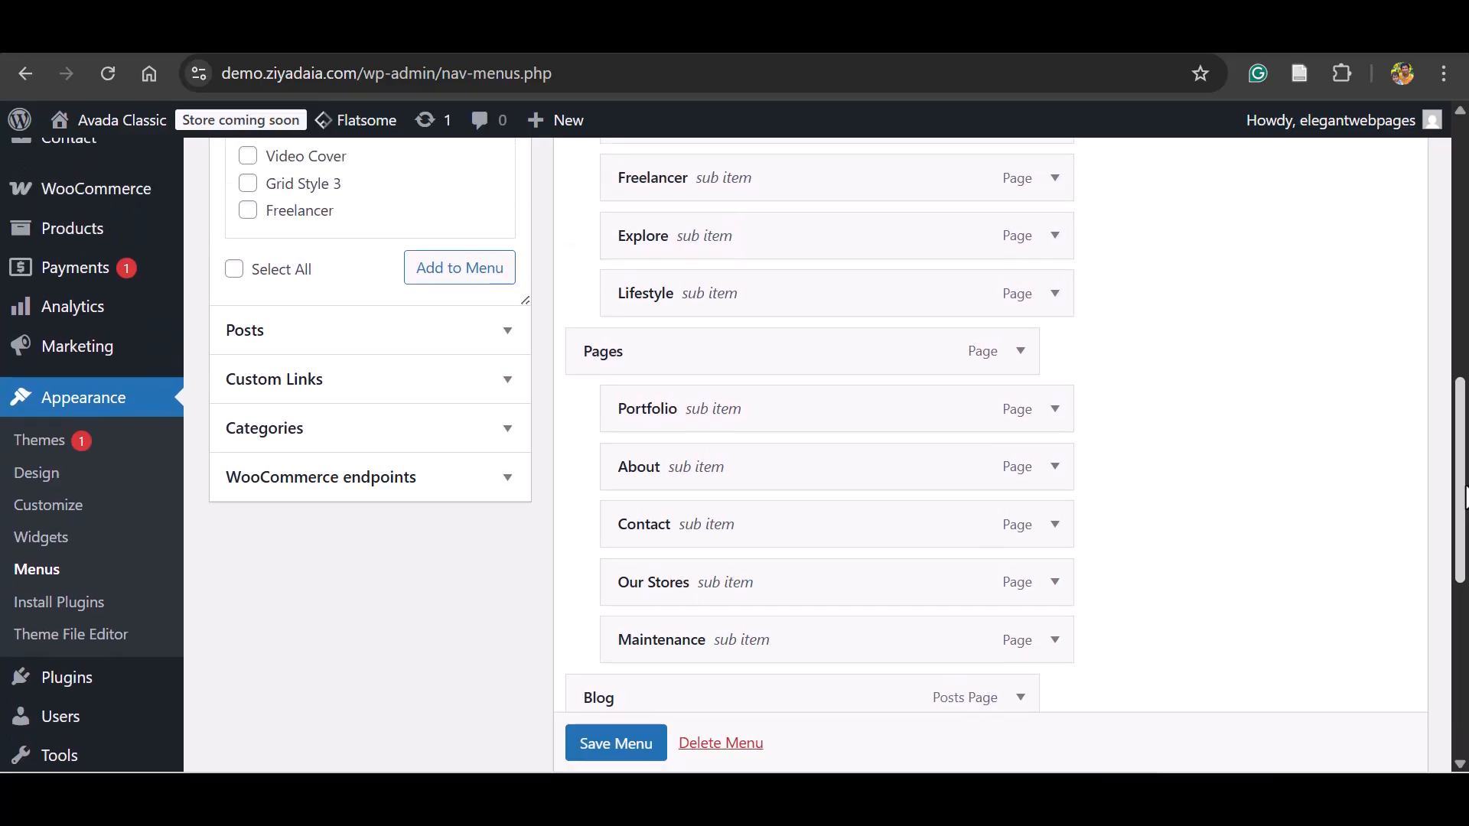
{"action": "left_click_drag", "start_coordinate": [828, 493], "coordinate": [792, 479]}
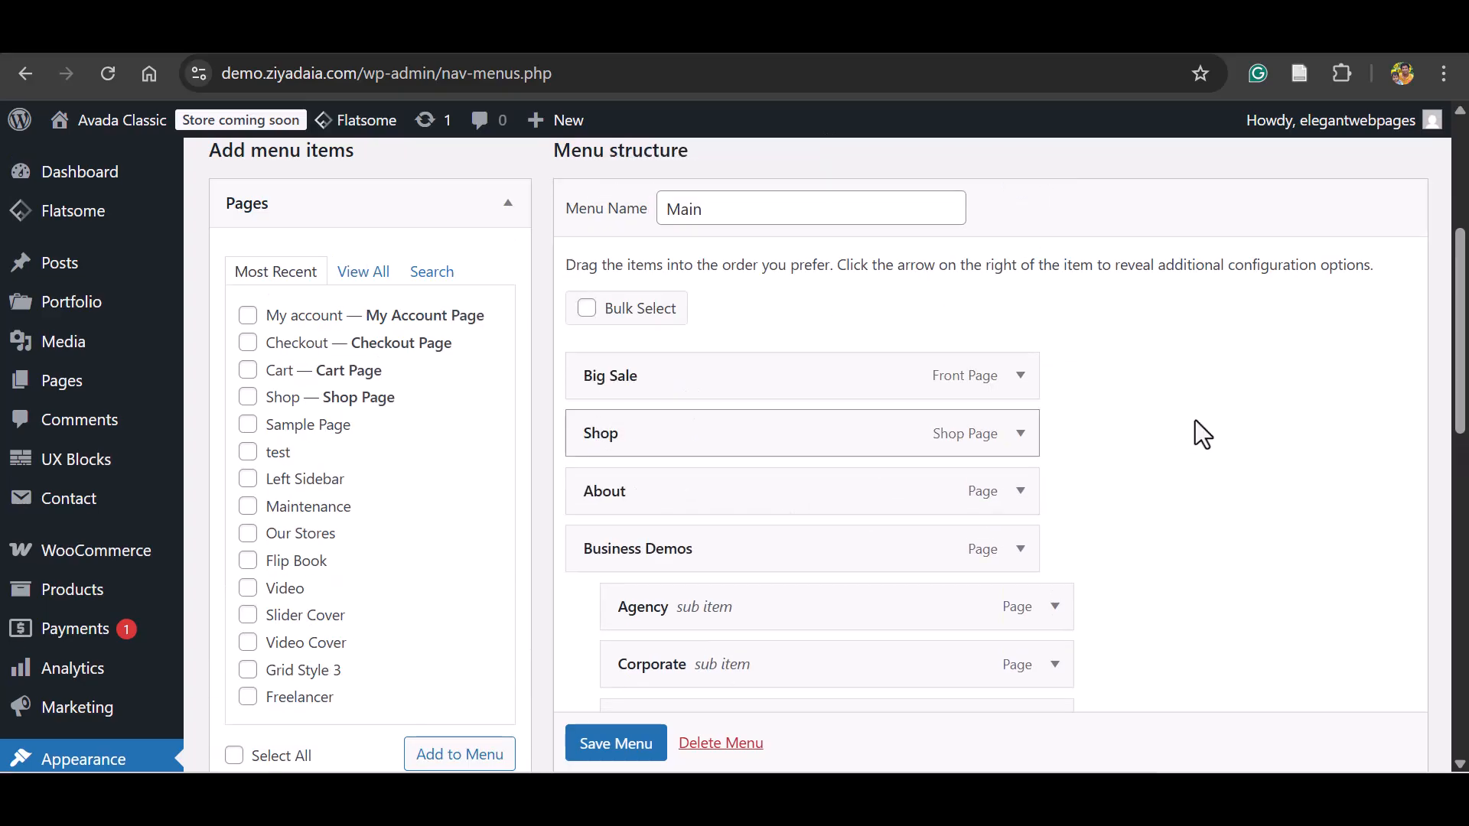
{"action": "scroll", "coordinate": [1457, 348], "scroll_direction": "down", "scroll_amount": 5}
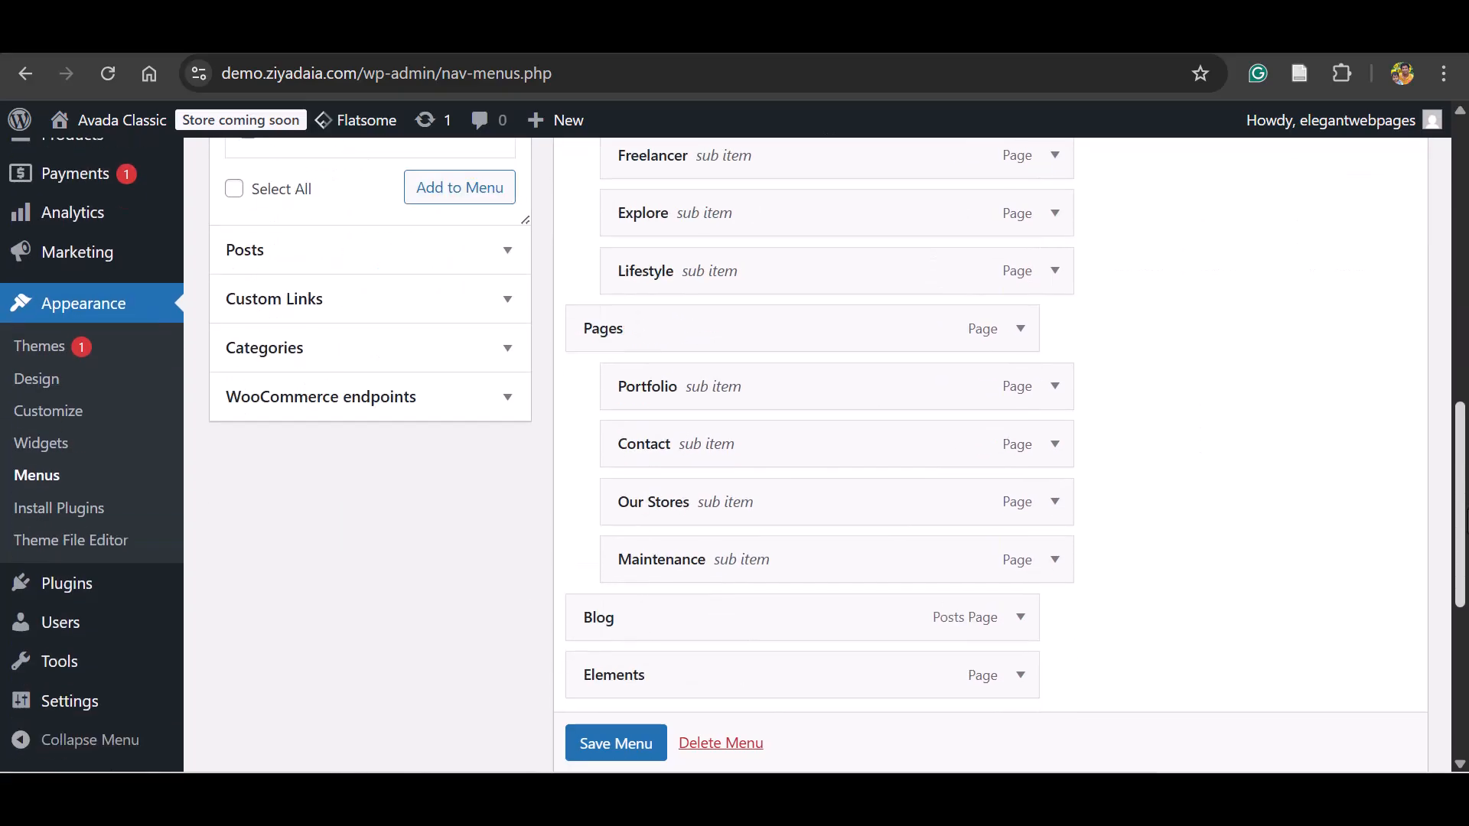
{"action": "left_click_drag", "start_coordinate": [838, 447], "coordinate": [805, 204]}
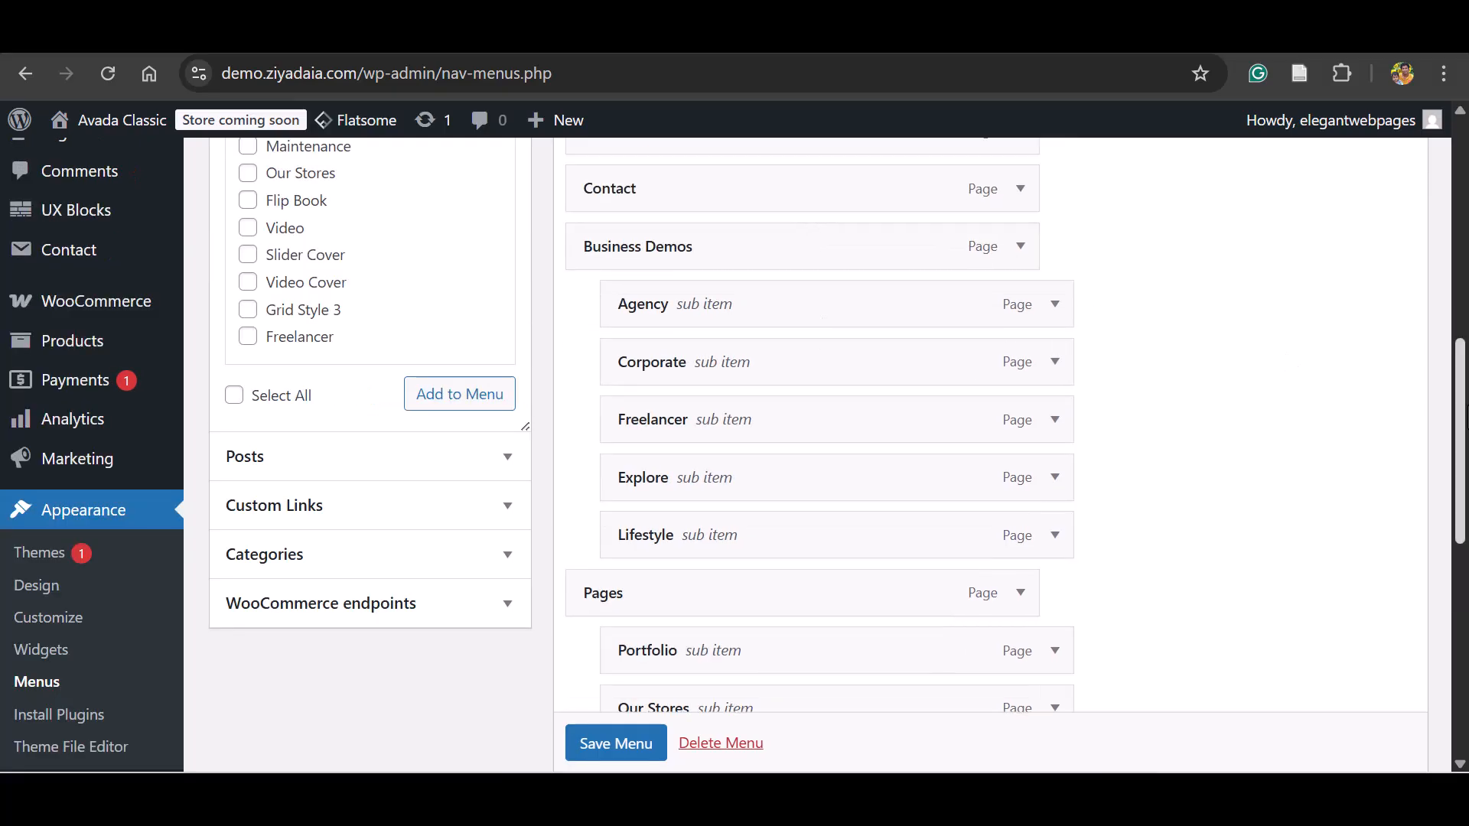
Move the Blog item up between About and Contact at the top level of the menu.
{"action": "scroll", "coordinate": [924, 506], "scroll_direction": "down", "scroll_amount": 5}
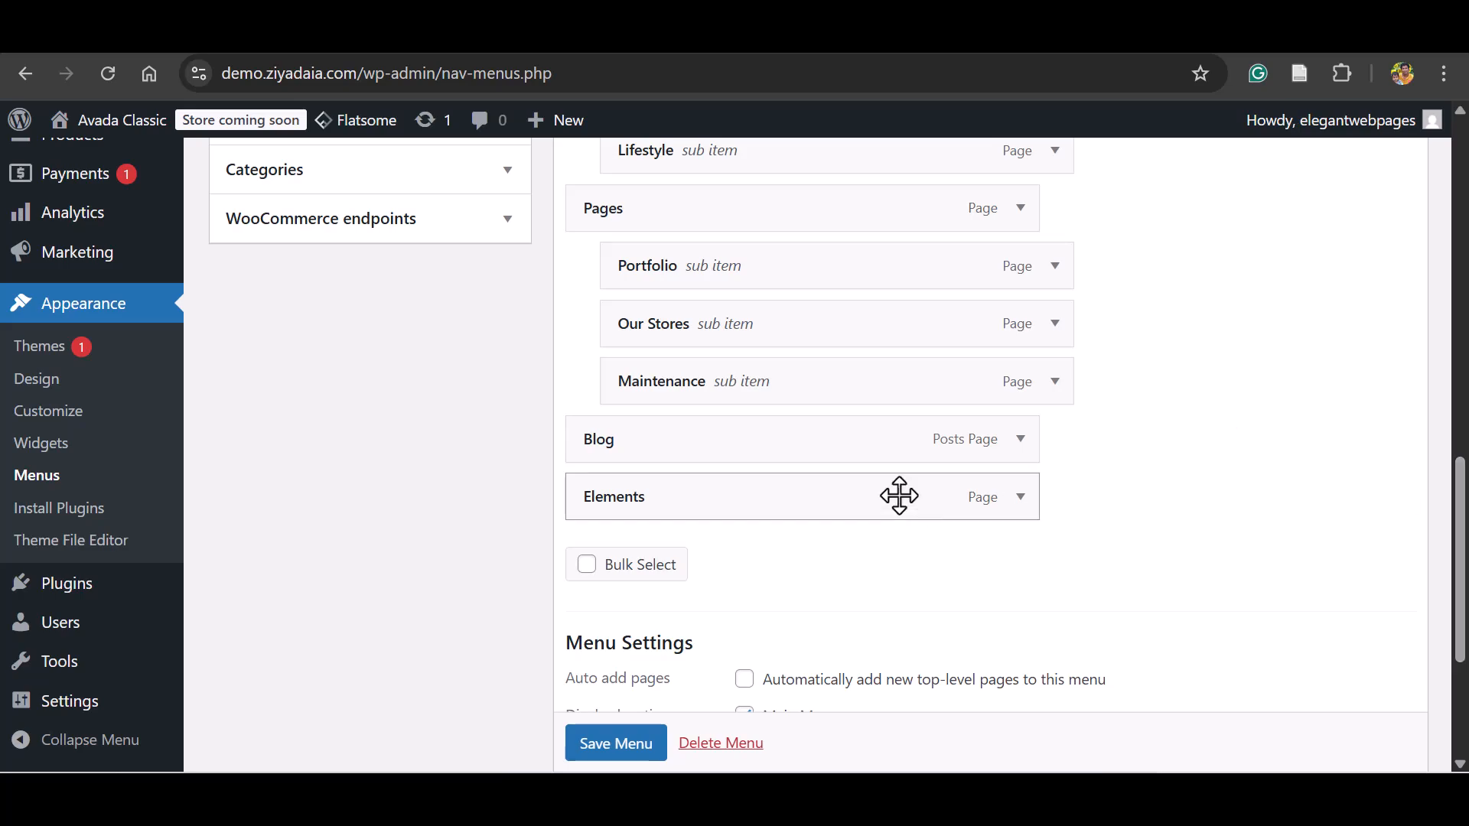
{"action": "mouse_move", "coordinate": [793, 441]}
{"action": "left_mouse_down"}
{"action": "mouse_move", "coordinate": [783, 91]}
{"action": "mouse_move", "coordinate": [805, 117]}
{"action": "mouse_move", "coordinate": [826, 423]}
{"action": "mouse_move", "coordinate": [810, 498]}
{"action": "mouse_move", "coordinate": [788, 416]}
{"action": "mouse_move", "coordinate": [790, 433]}
{"action": "left_mouse_up"}
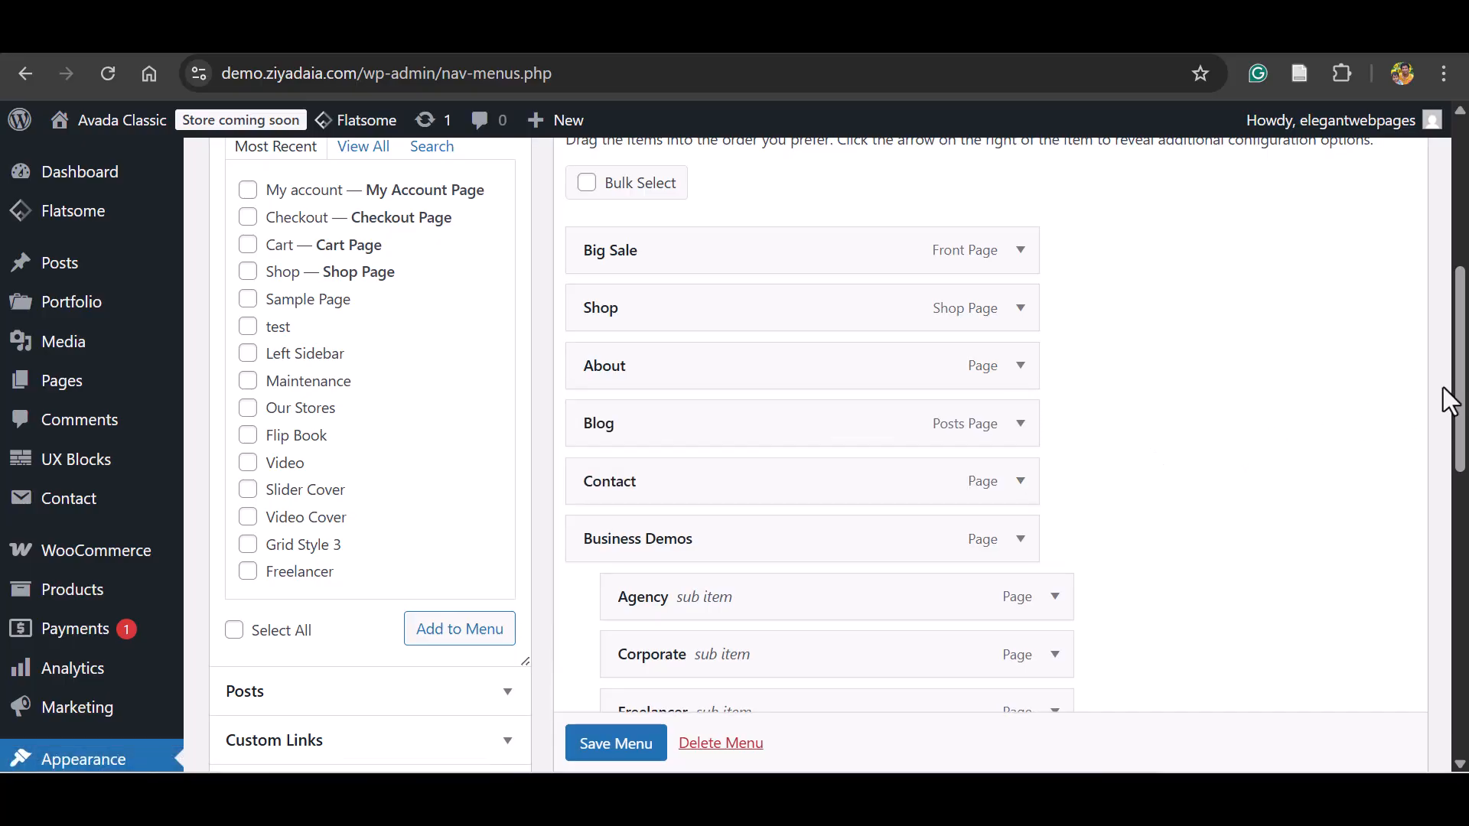
{"action": "left_click_drag", "start_coordinate": [1459, 398], "coordinate": [1460, 494]}
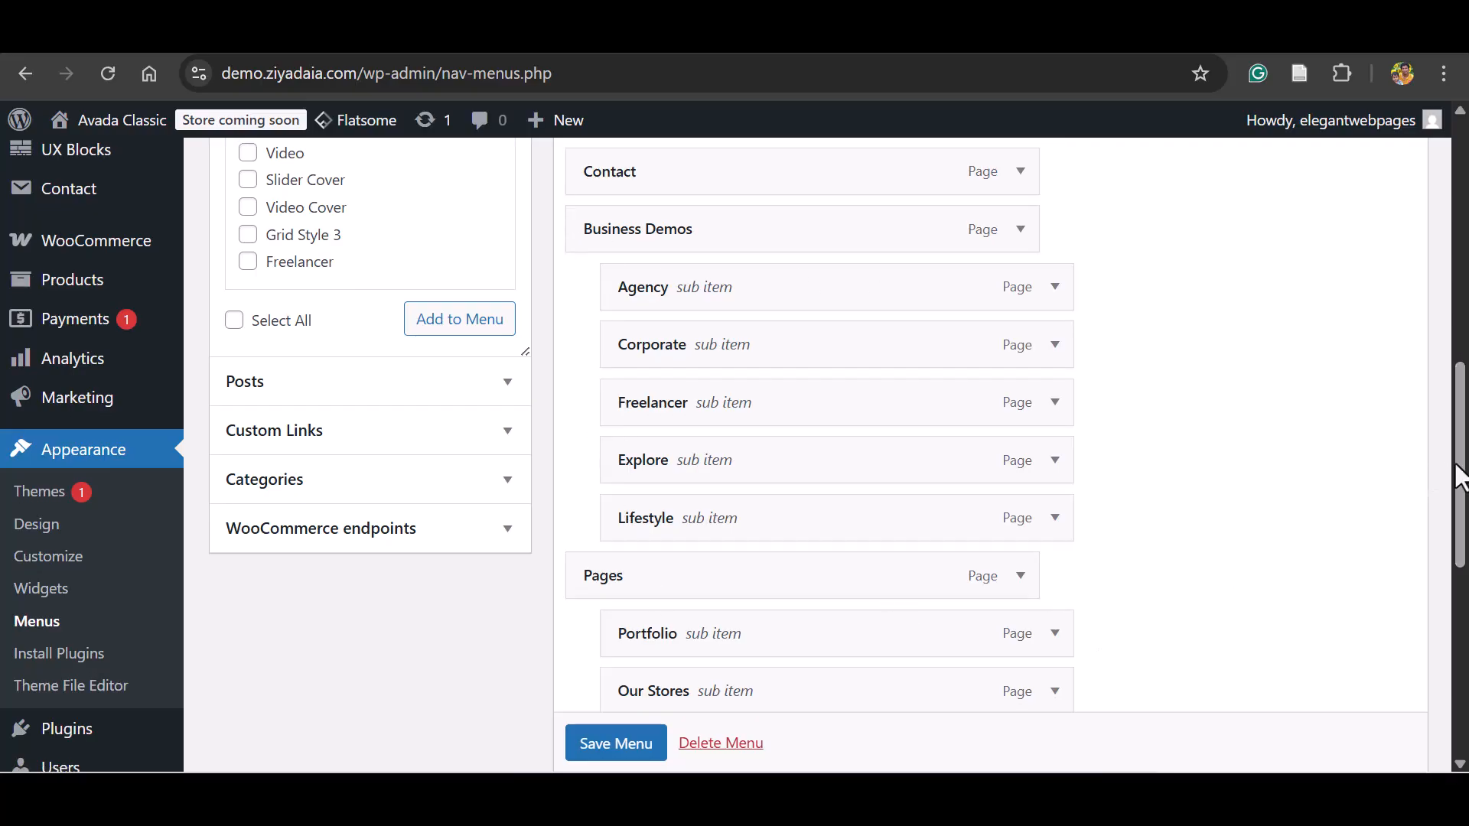
{"action": "left_click_drag", "start_coordinate": [1461, 479], "coordinate": [1461, 283]}
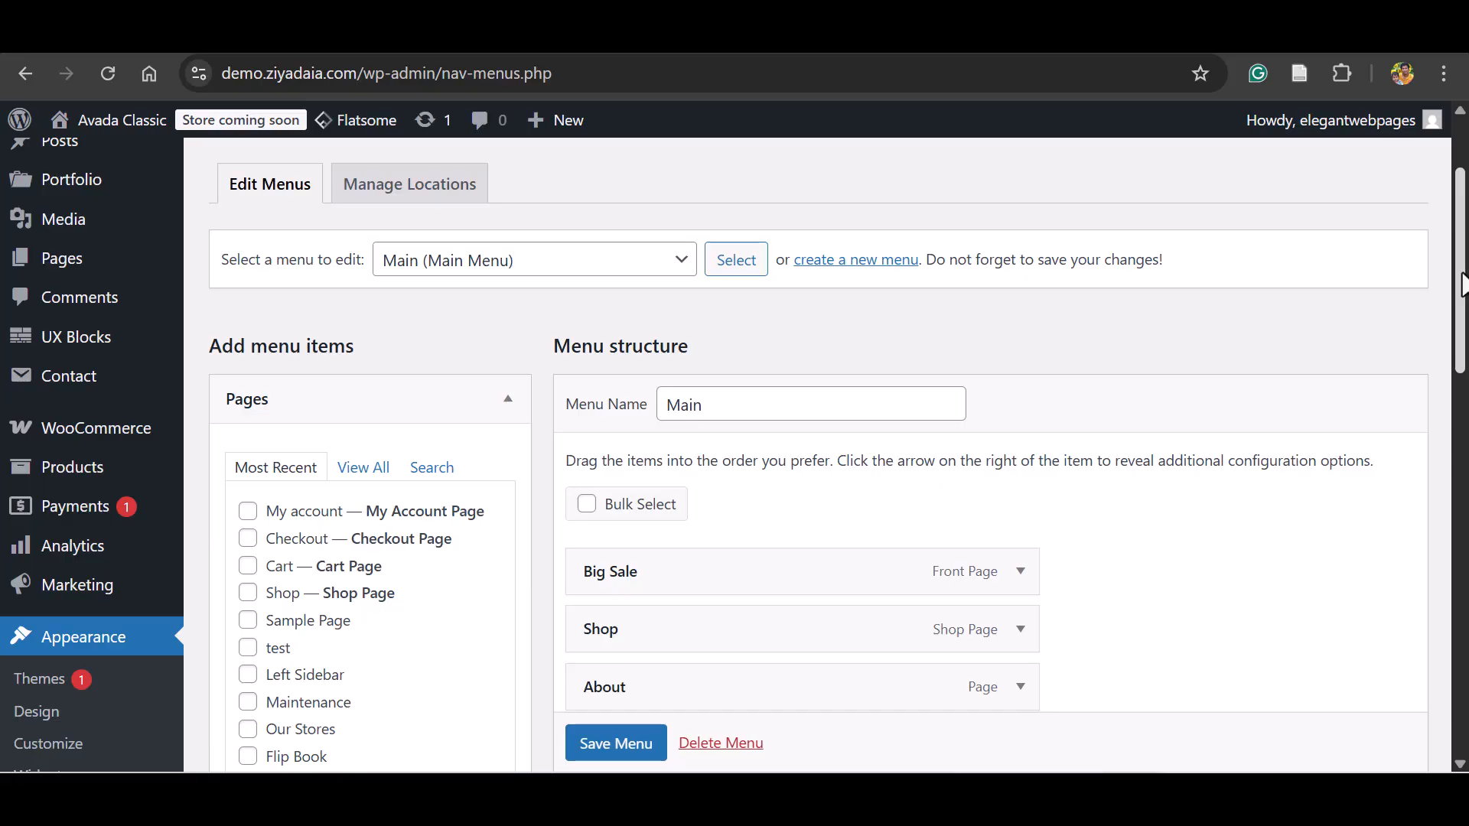
Add the Cart page from the full page list to the Main menu and look over the menu structure.
{"action": "scroll", "coordinate": [1046, 205], "scroll_direction": "down", "scroll_amount": 2}
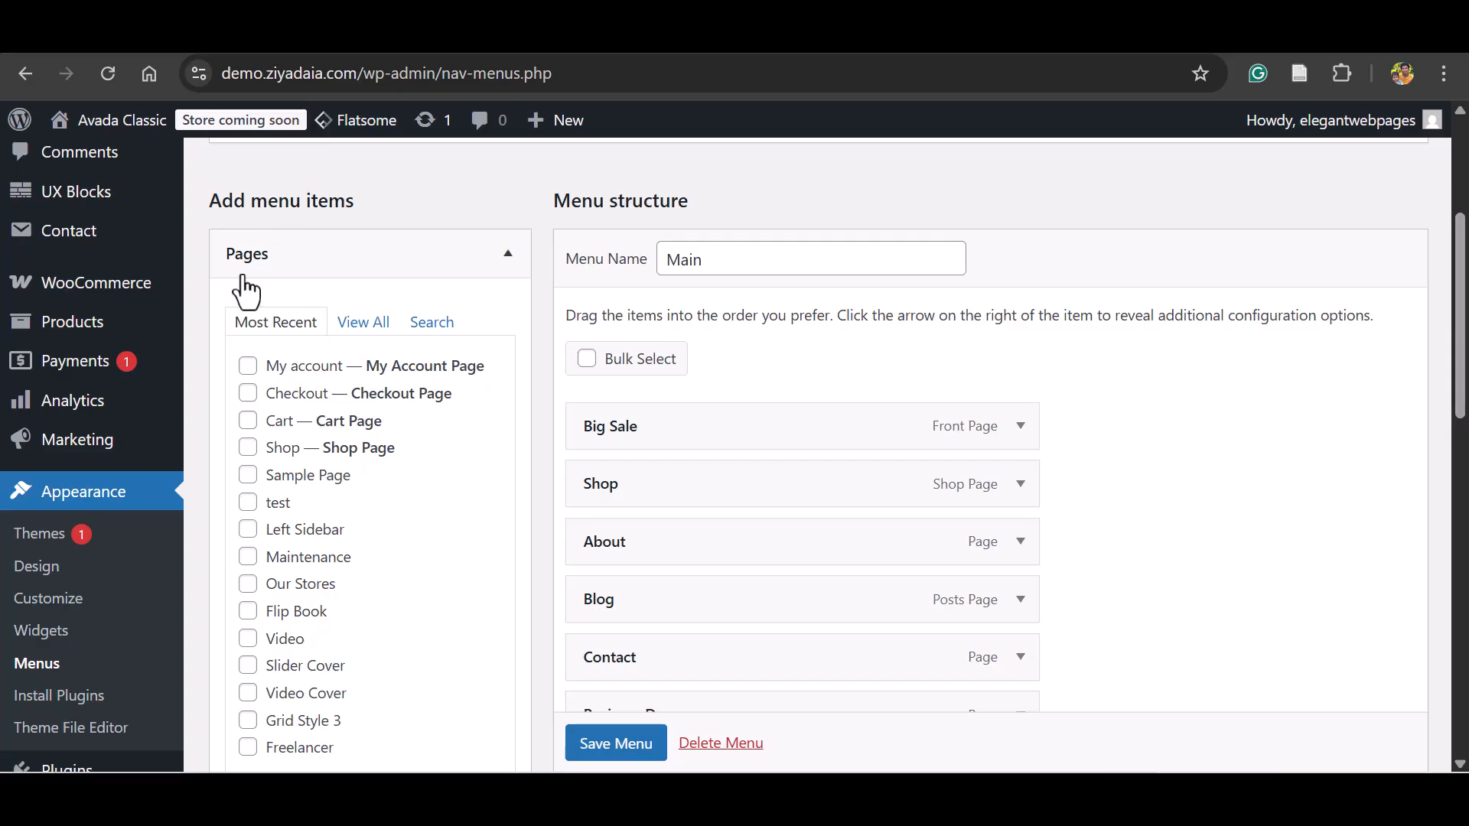
{"action": "left_click", "coordinate": [375, 328]}
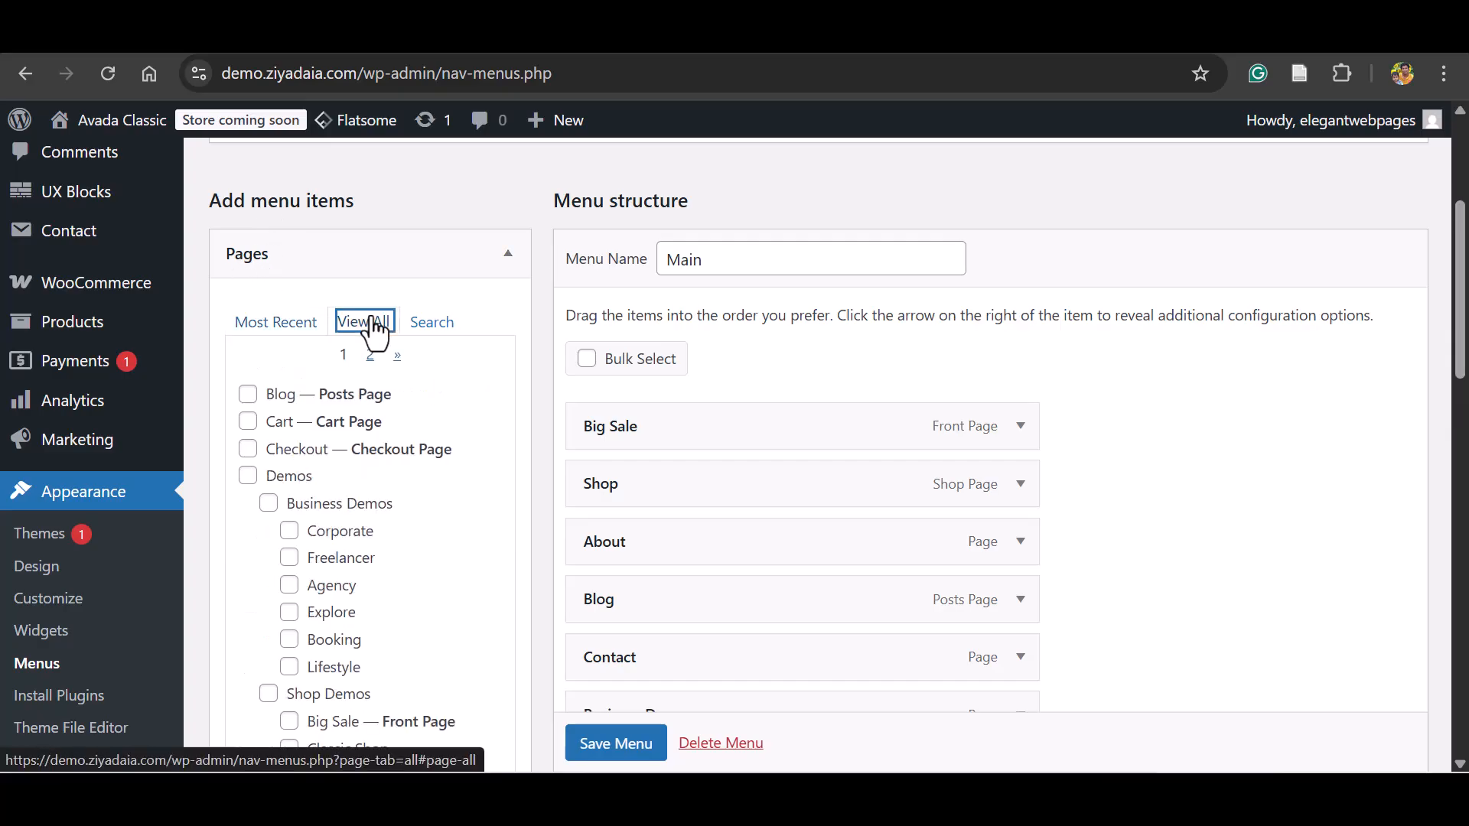
{"action": "scroll", "coordinate": [753, 339], "scroll_direction": "down", "scroll_amount": 2}
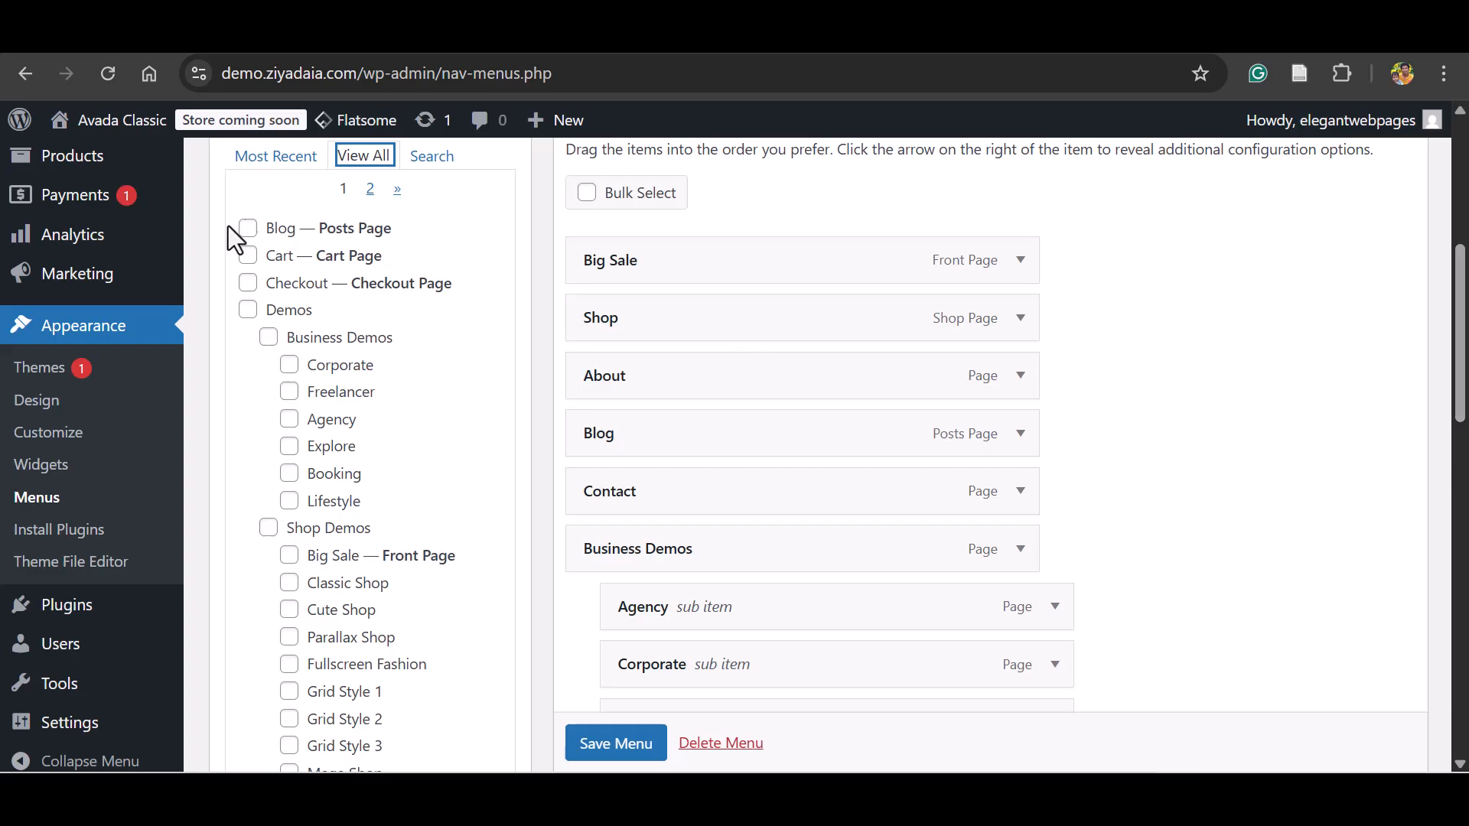
{"action": "scroll", "coordinate": [1332, 560], "scroll_direction": "down", "scroll_amount": 10}
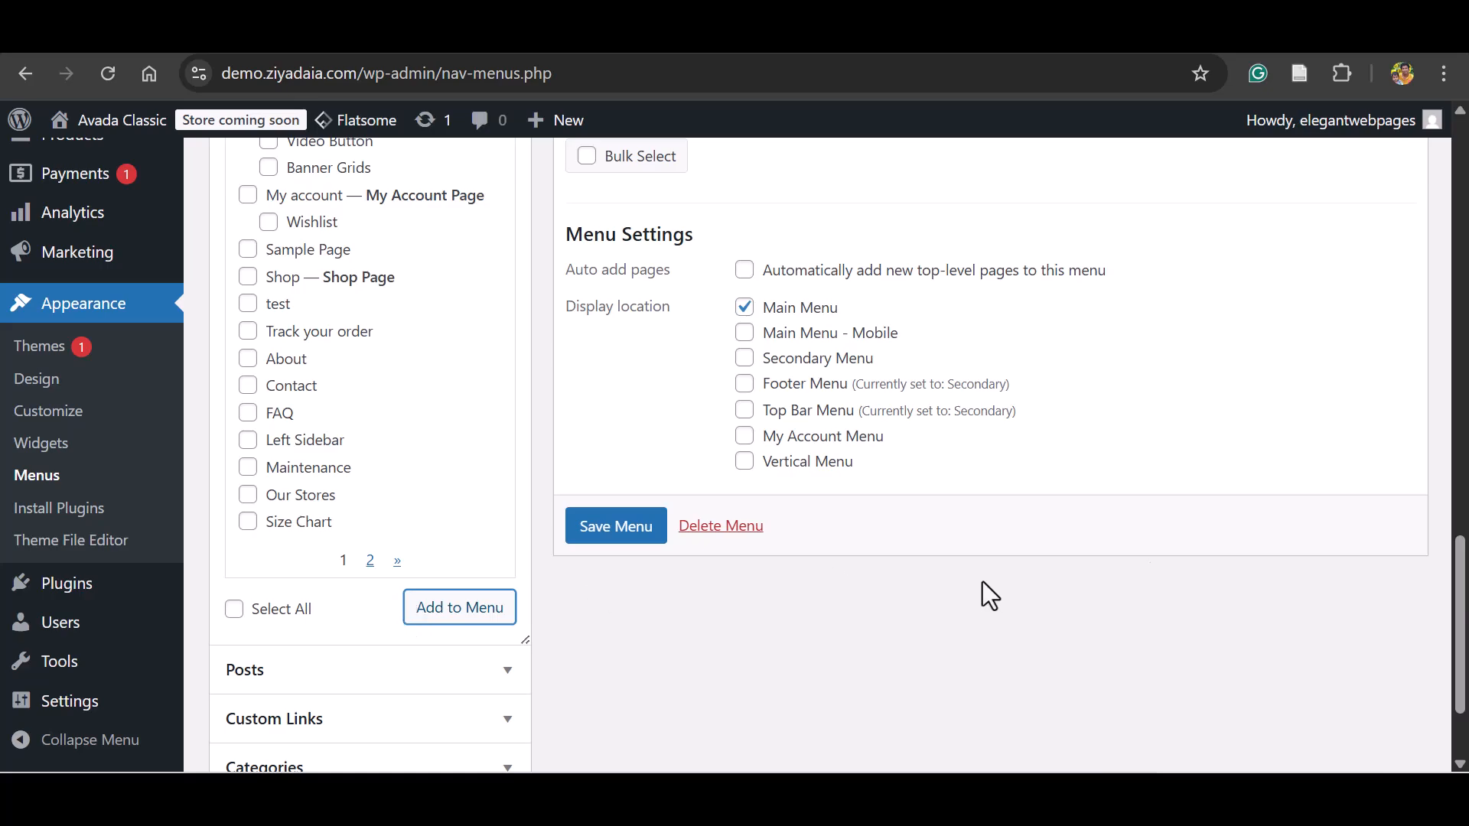
{"action": "scroll", "coordinate": [862, 521], "scroll_direction": "up", "scroll_amount": 6}
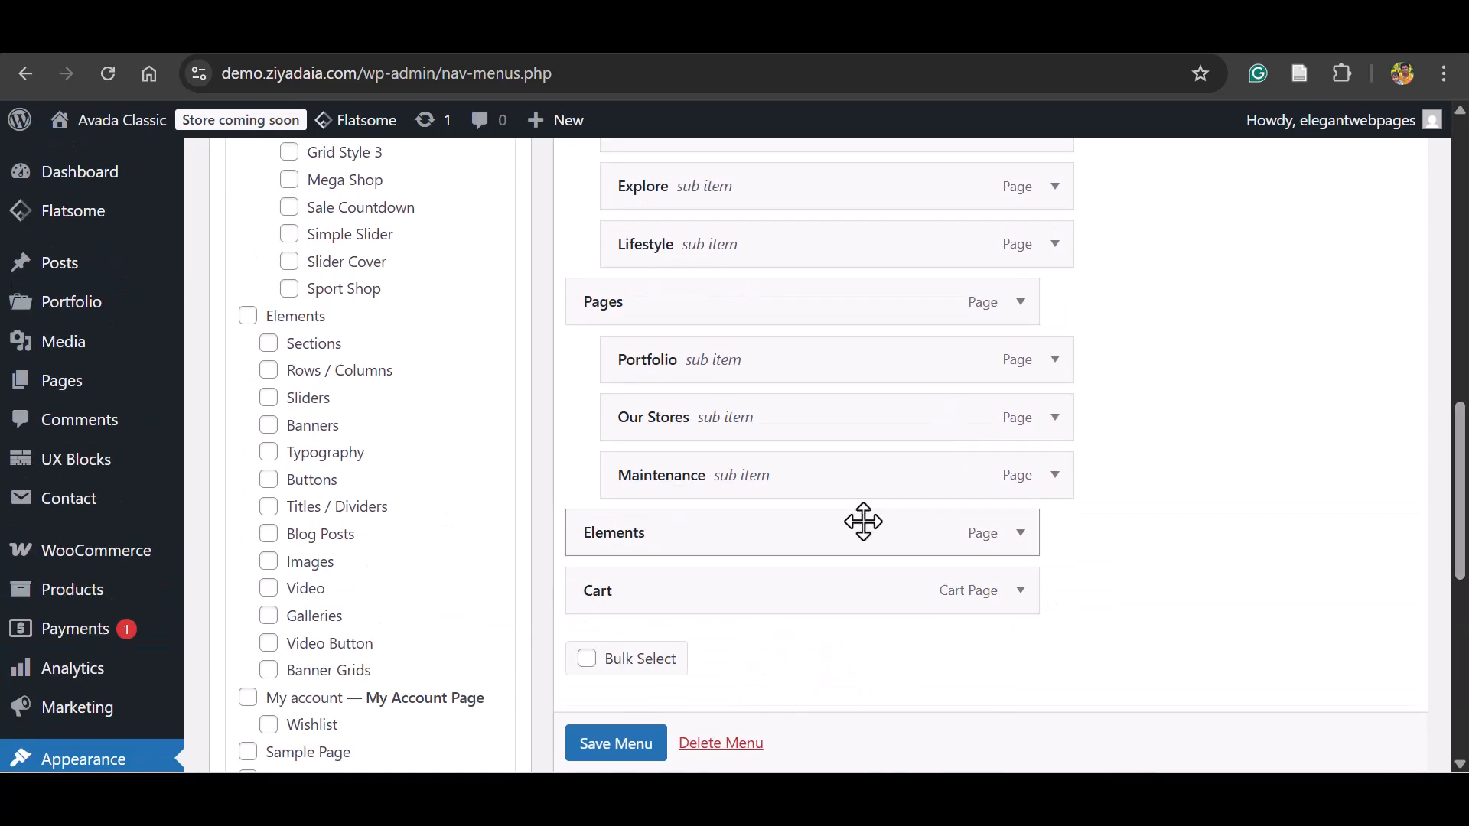
{"action": "scroll", "coordinate": [1449, 467], "scroll_direction": "up", "scroll_amount": 10}
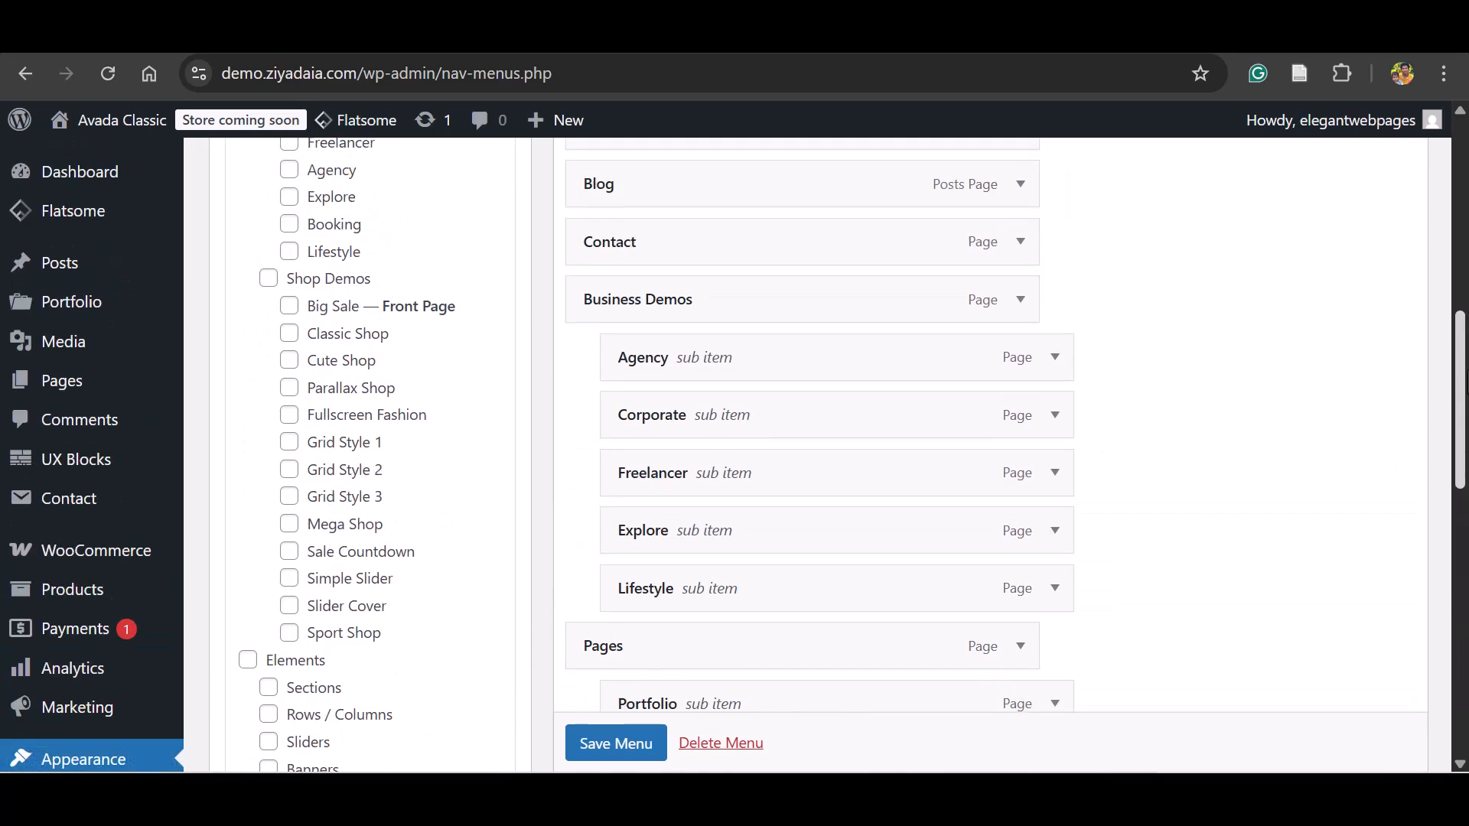
{"action": "scroll", "coordinate": [733, 456], "scroll_direction": "up", "scroll_amount": 2}
{"action": "scroll", "coordinate": [733, 456], "scroll_direction": "down", "scroll_amount": 5}
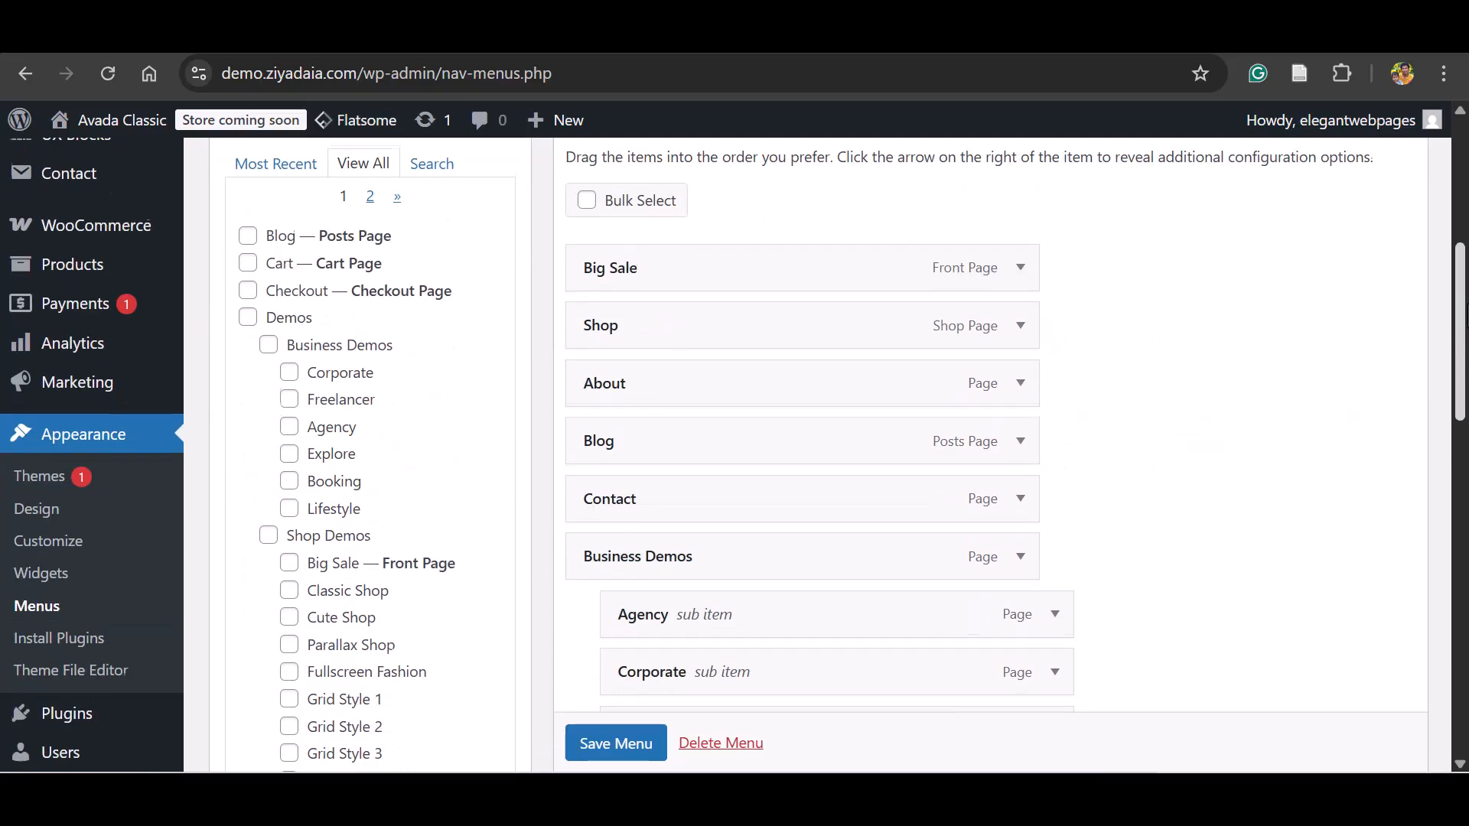
Save the Main menu, reload the storefront homepage, and check the reordered navigation including the Pages and Business Demos dropdowns.
{"action": "scroll", "coordinate": [816, 648], "scroll_direction": "down", "scroll_amount": 1}
{"action": "left_click", "coordinate": [596, 755]}
{"action": "left_click", "coordinate": [701, 50]}
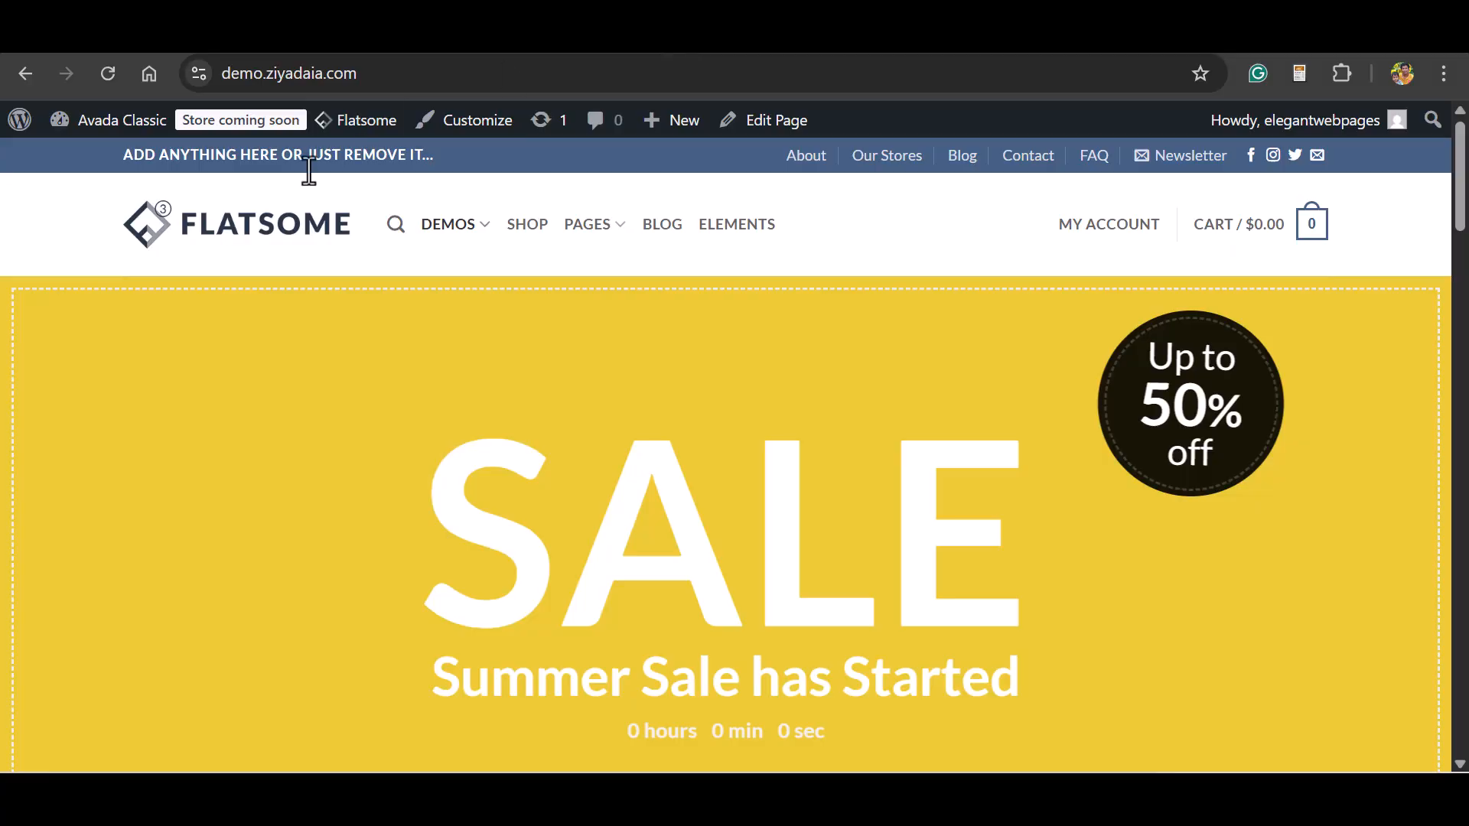
{"action": "left_click", "coordinate": [108, 73]}
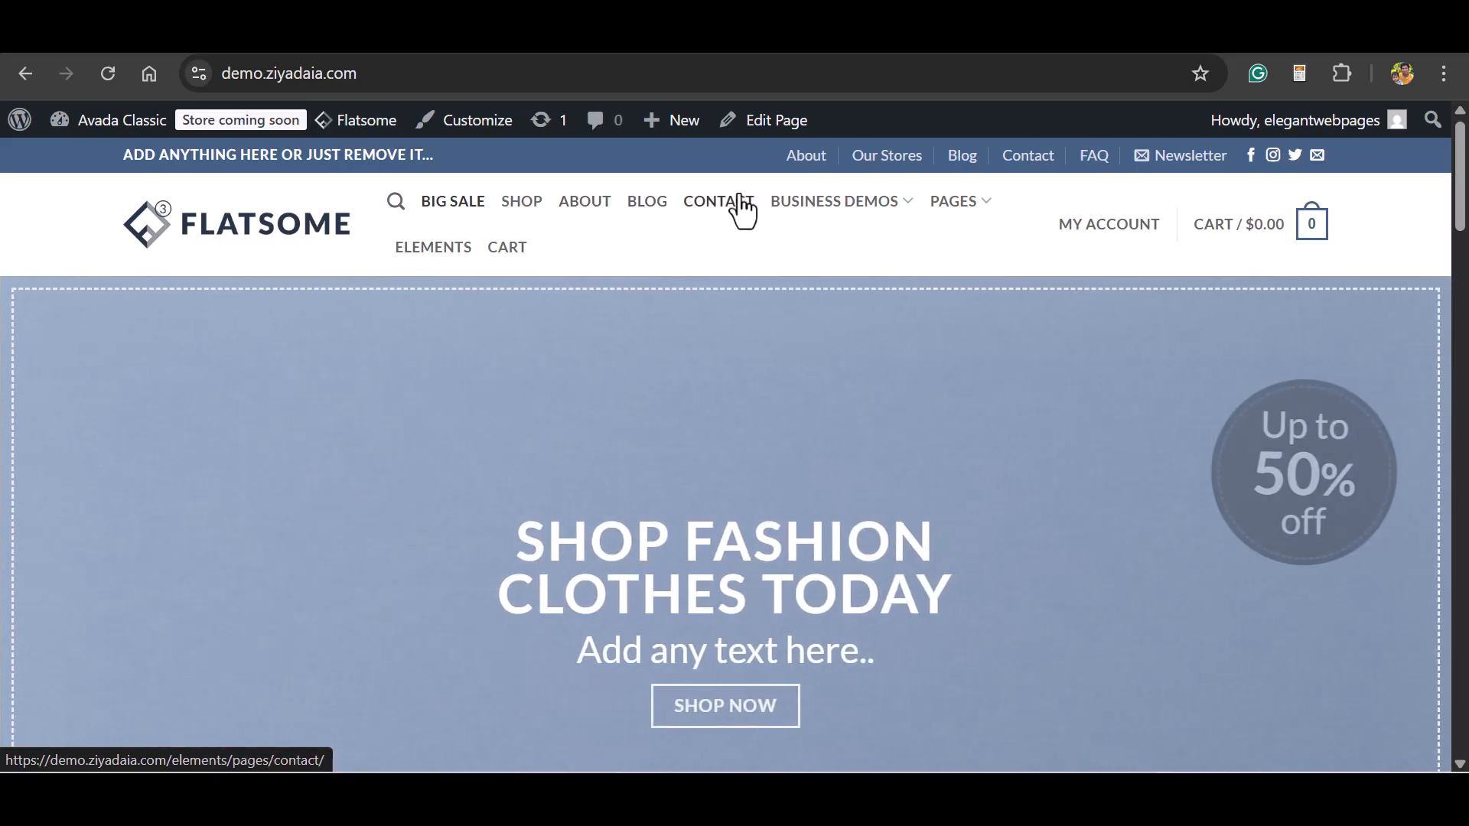
{"action": "mouse_move", "coordinate": [961, 214]}
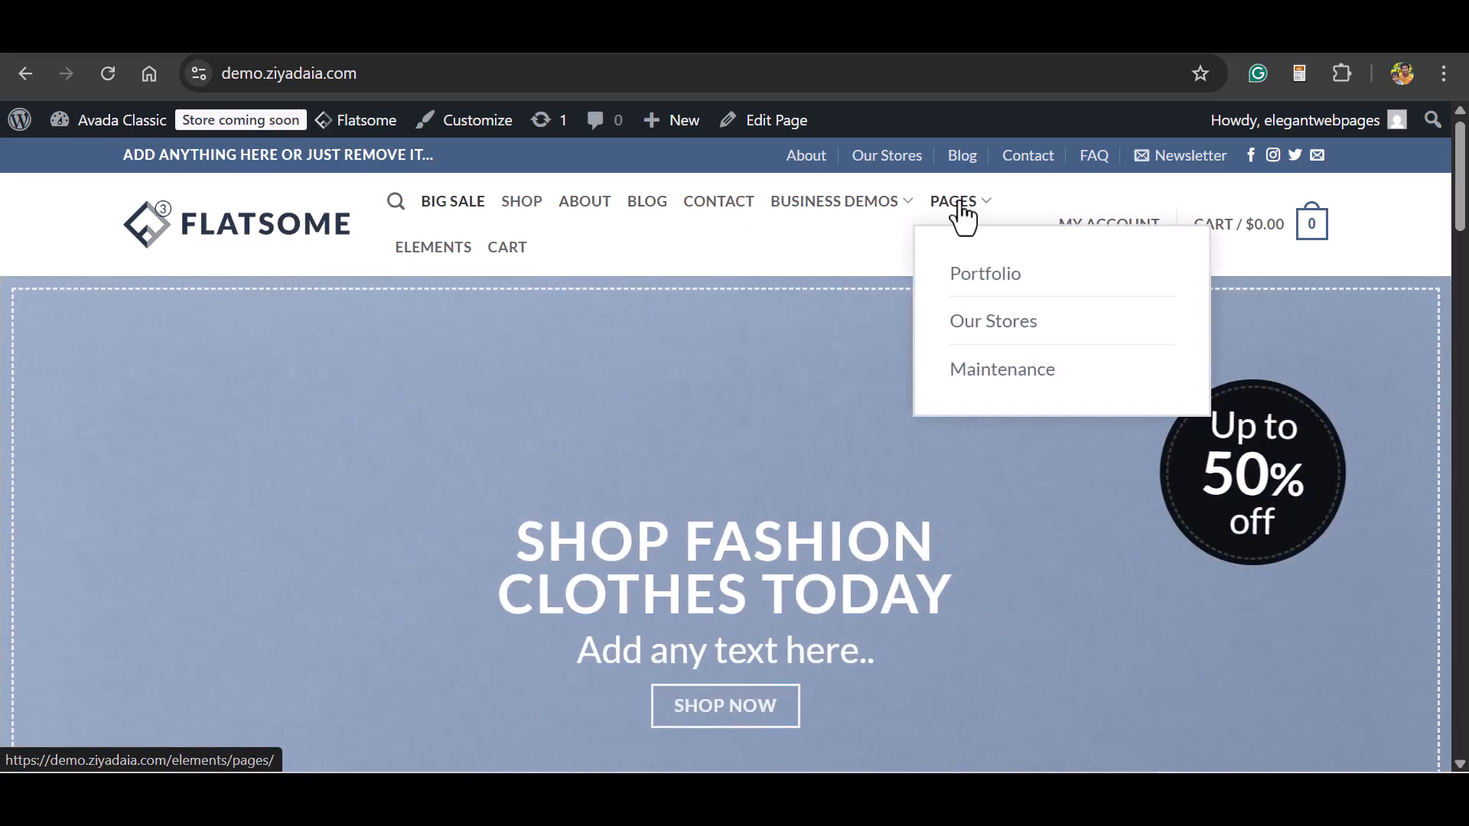
{"action": "mouse_move", "coordinate": [863, 202]}
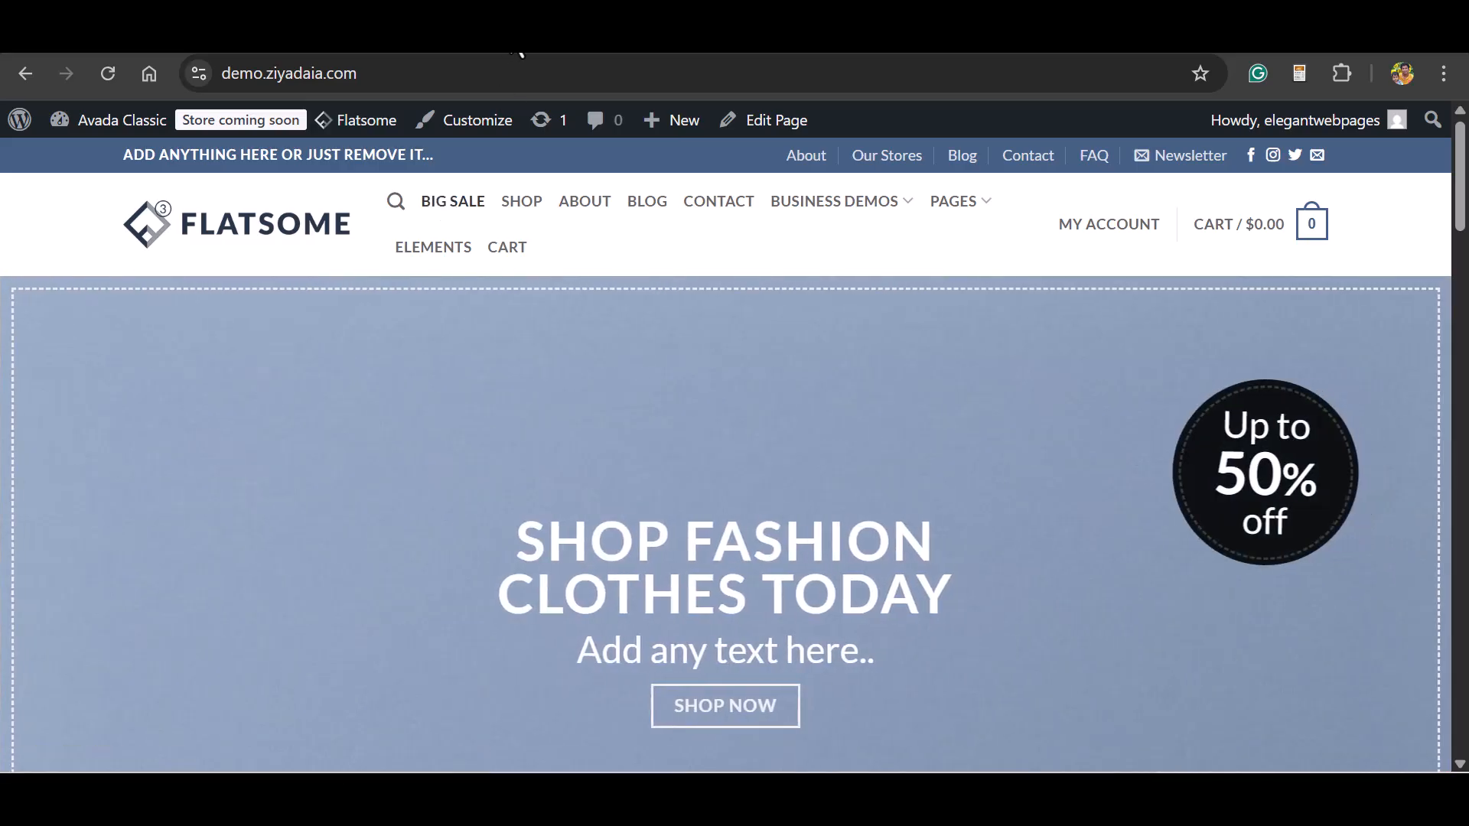
Change the navigation label of the Big Sale menu item to Home and save the Main menu.
{"action": "left_click", "coordinate": [518, 44]}
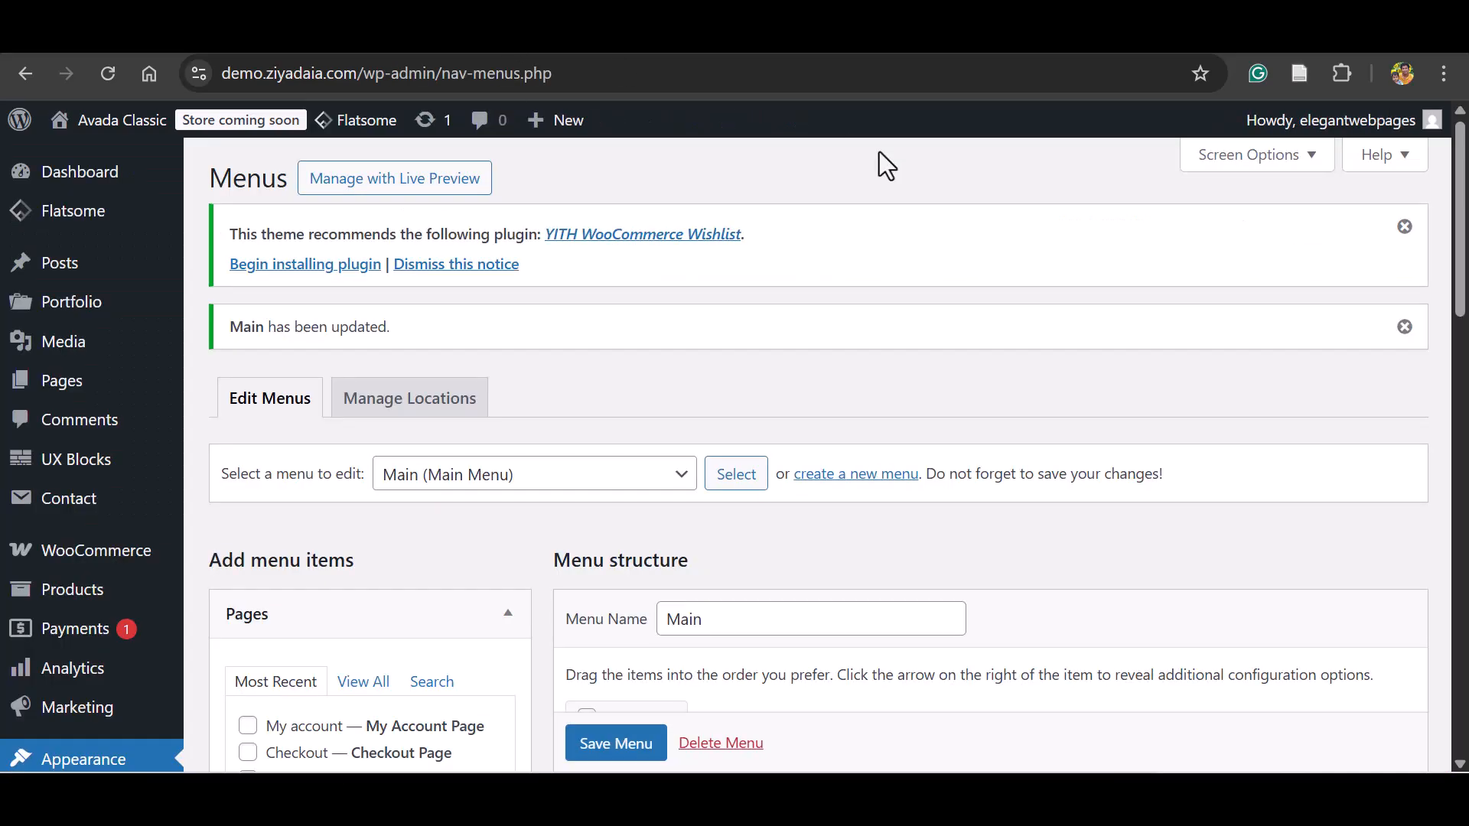
{"action": "scroll", "coordinate": [1317, 268], "scroll_direction": "down", "scroll_amount": 5}
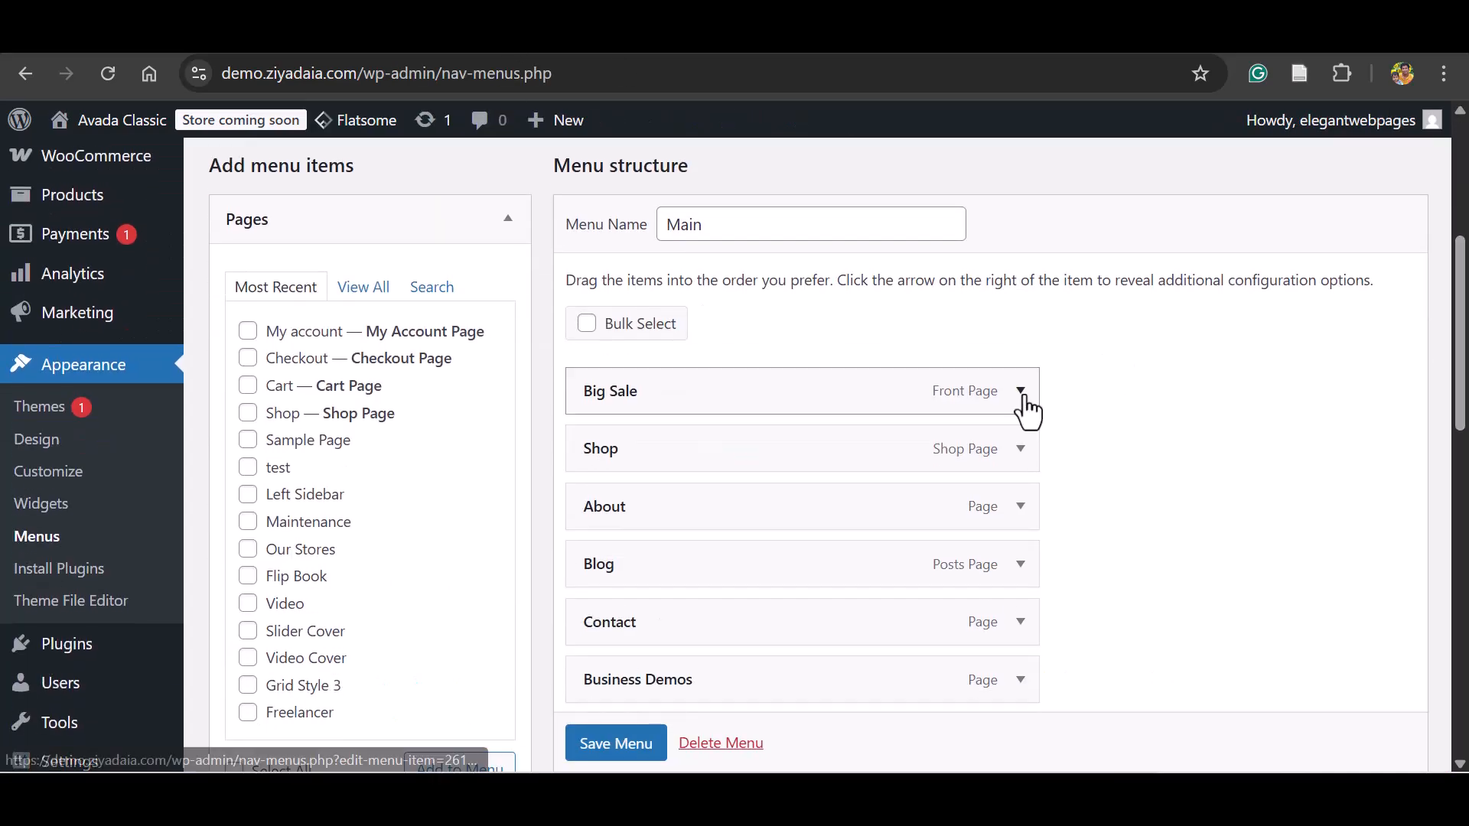
{"action": "left_click", "coordinate": [1020, 394]}
{"action": "left_click", "coordinate": [696, 473]}
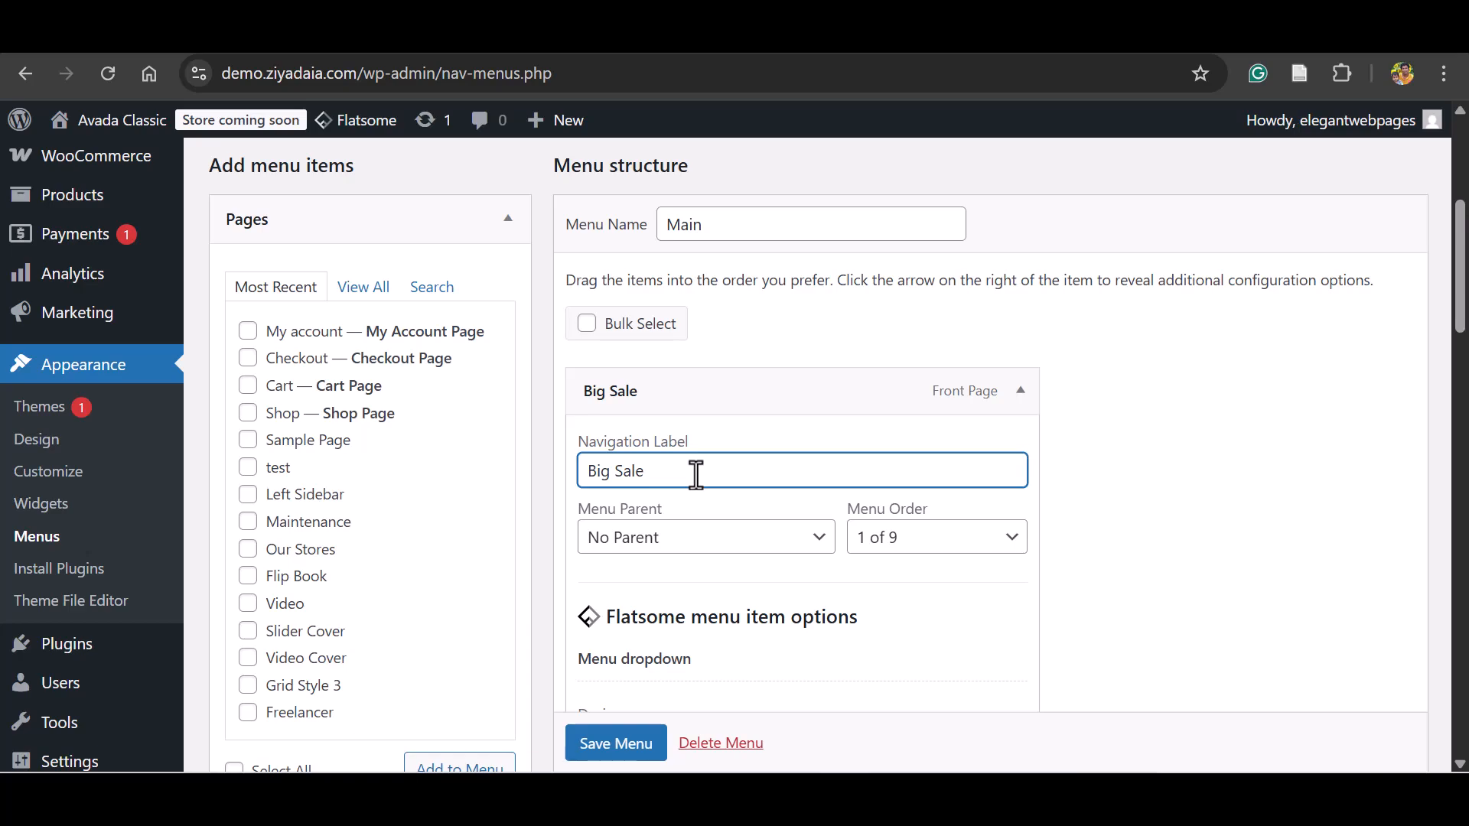
{"action": "key", "text": "BackSpace"}
{"action": "key", "text": "BackSpace"}
{"action": "key", "text": "BackSpace"}
{"action": "scroll", "coordinate": [697, 475], "scroll_direction": "down", "scroll_amount": 5}
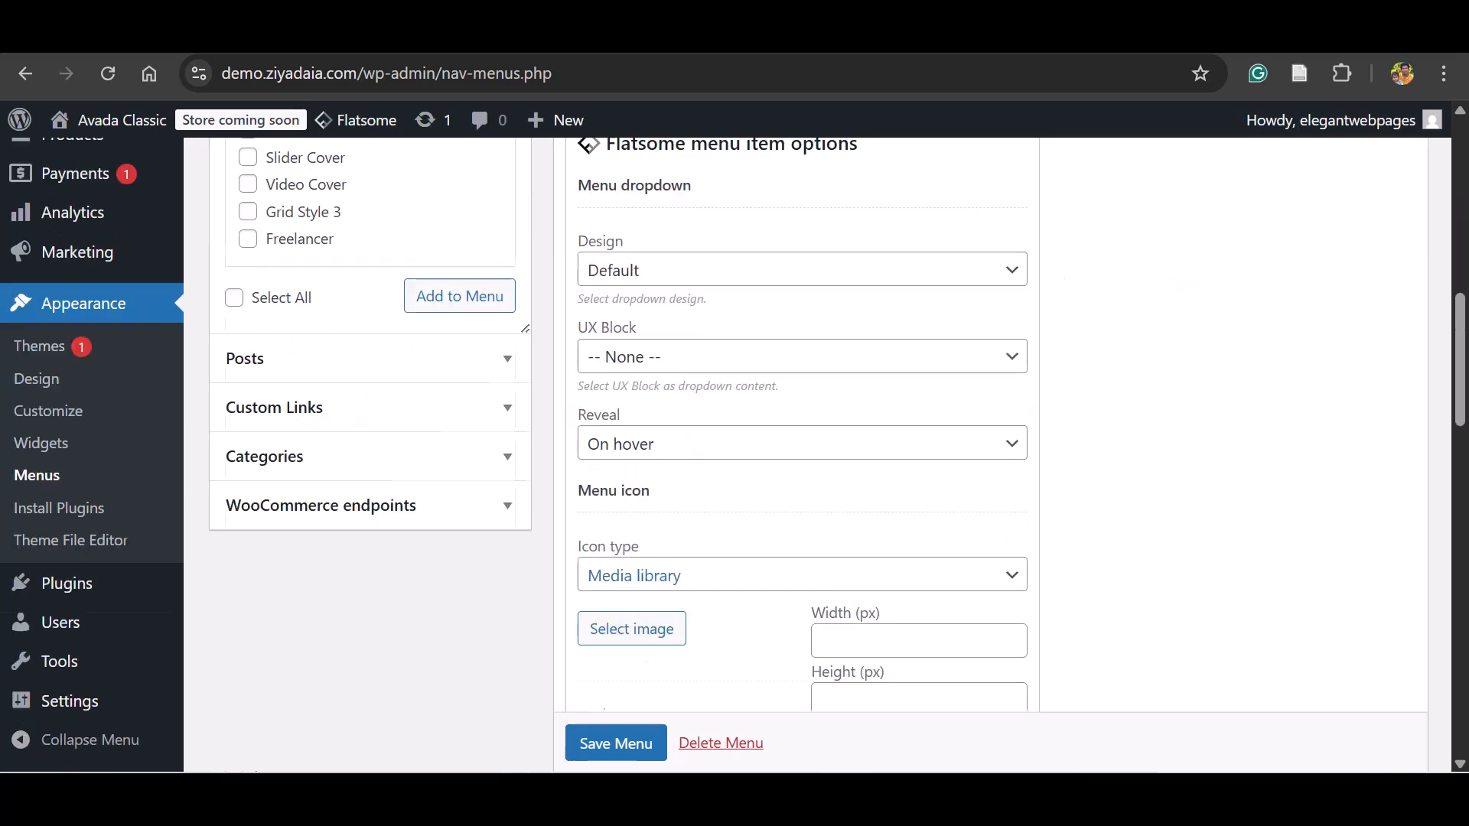
{"action": "left_click", "coordinate": [613, 746]}
Nest the Elements and Cart items under Pages in the Main menu, save it, and reload the storefront to check the navigation.
{"action": "left_click_drag", "start_coordinate": [741, 557], "coordinate": [788, 555]}
{"action": "left_click_drag", "start_coordinate": [737, 607], "coordinate": [780, 600]}
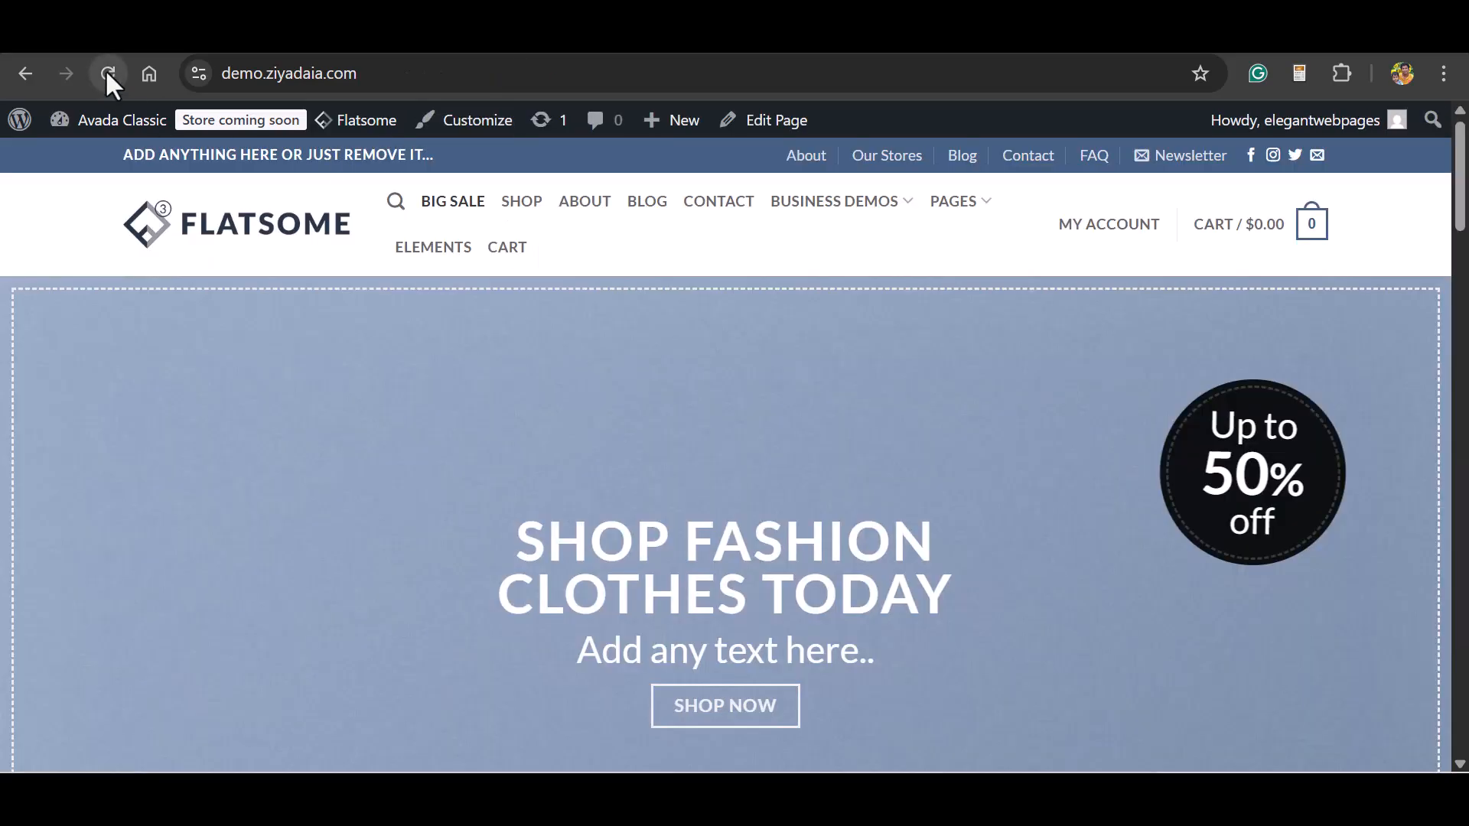
{"action": "left_click", "coordinate": [108, 73]}
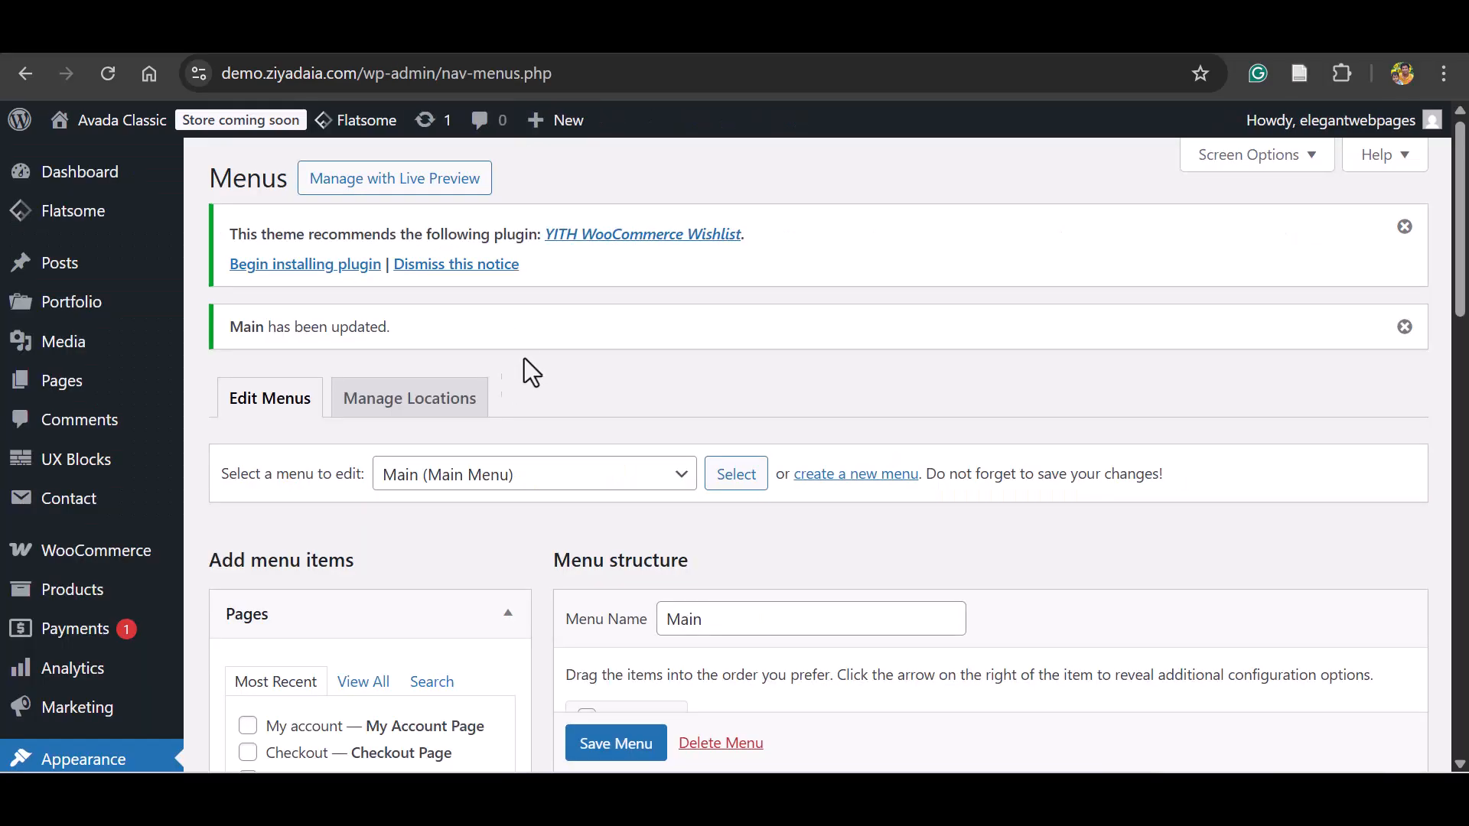
{"action": "left_click_drag", "start_coordinate": [1461, 226], "coordinate": [1459, 518]}
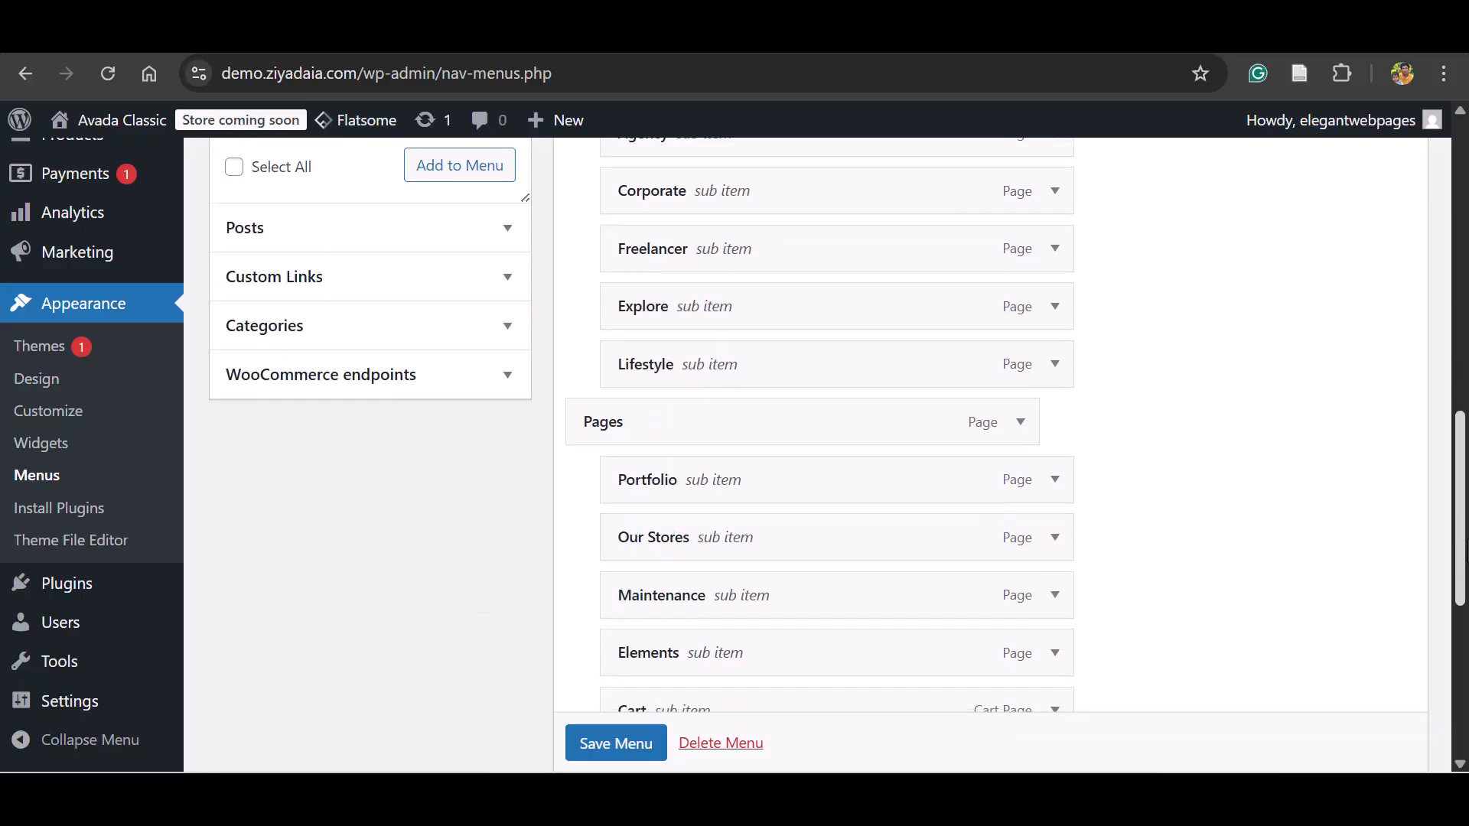
Open the Reading settings, browse the pages available as static homepage, and select Big Sale.
{"action": "mouse_move", "coordinate": [91, 702]}
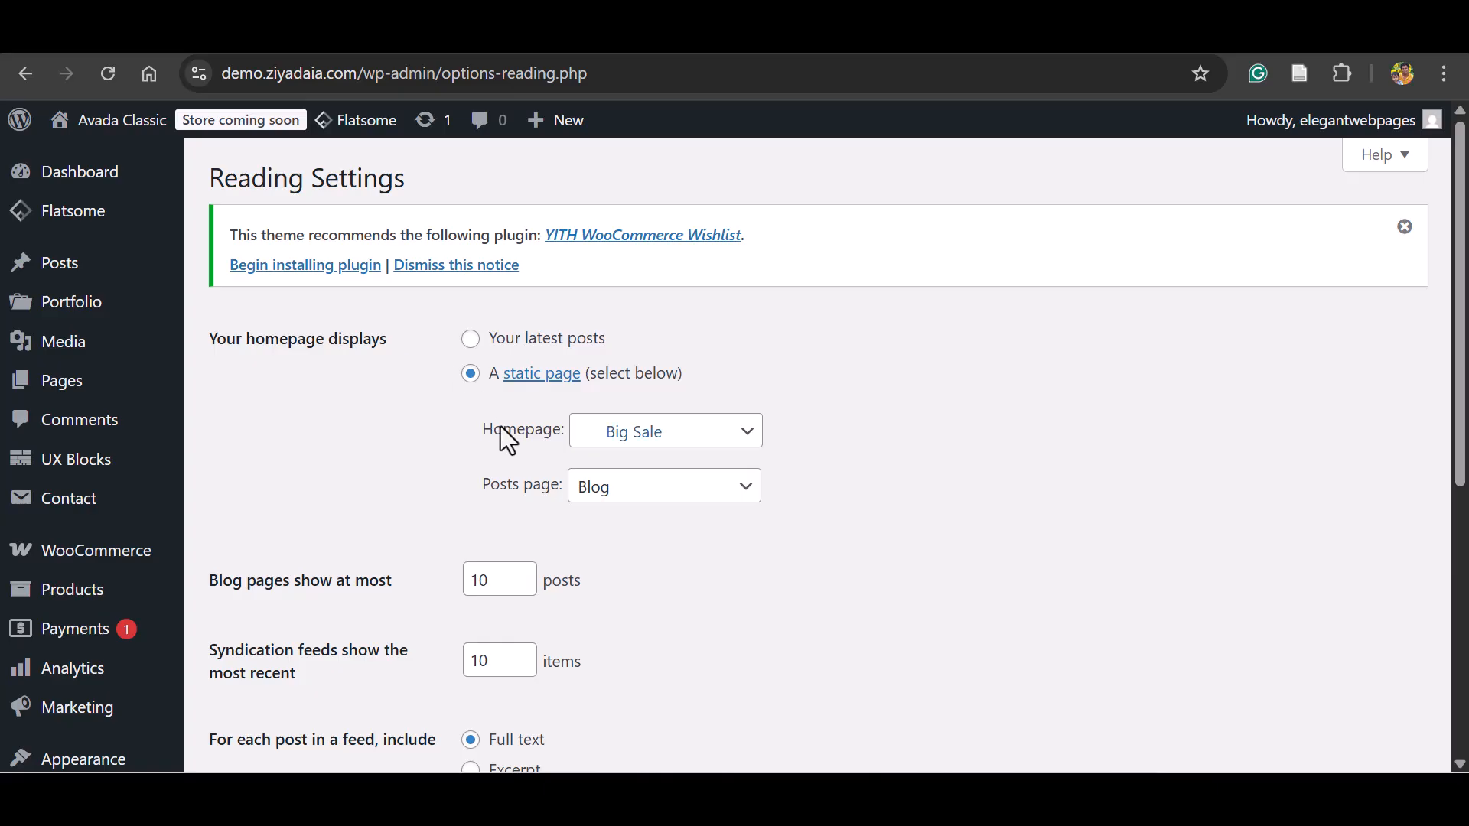
{"action": "left_click", "coordinate": [736, 441]}
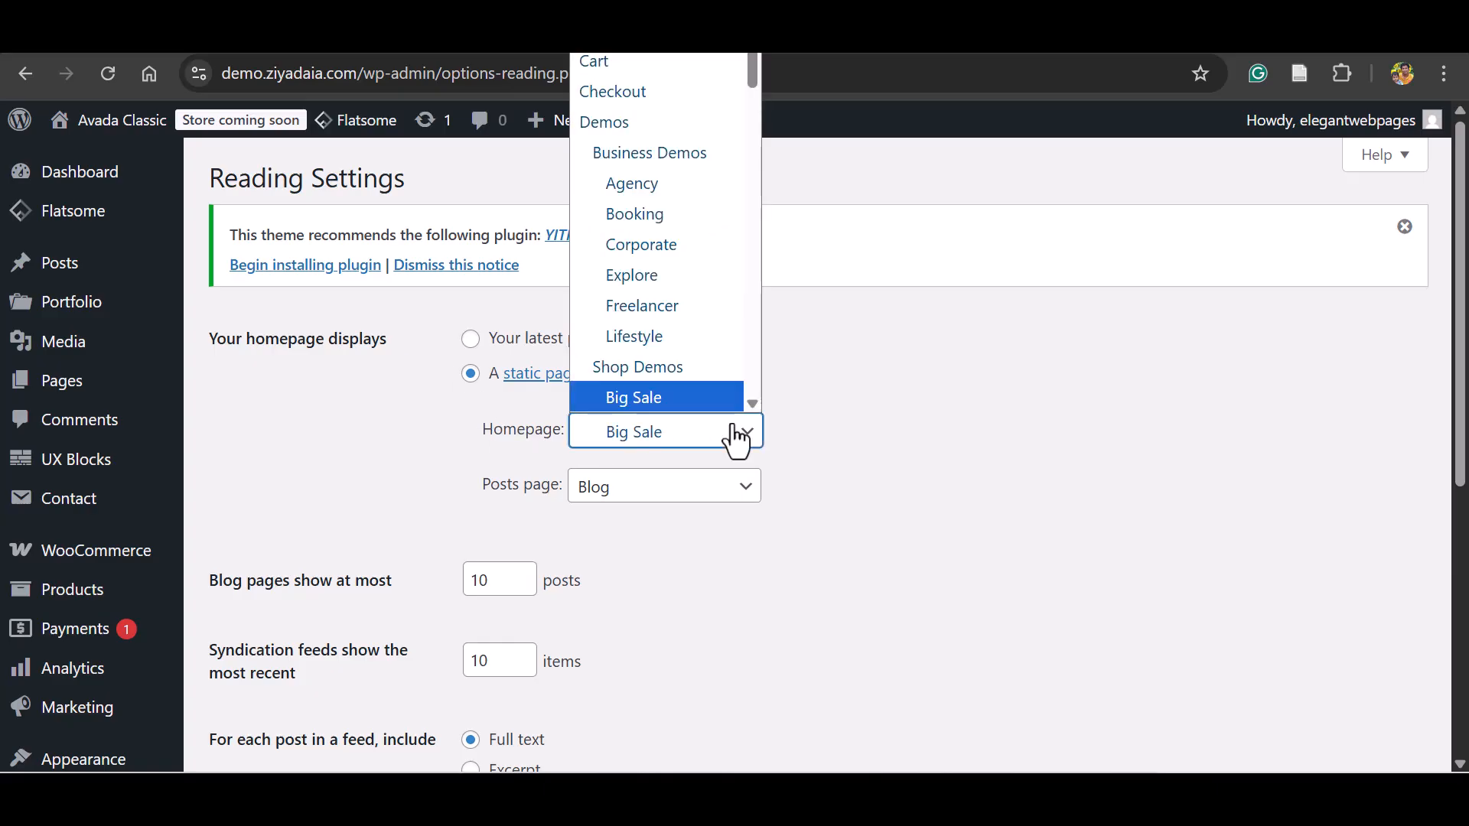
{"action": "scroll", "coordinate": [696, 410], "scroll_direction": "down", "scroll_amount": 2}
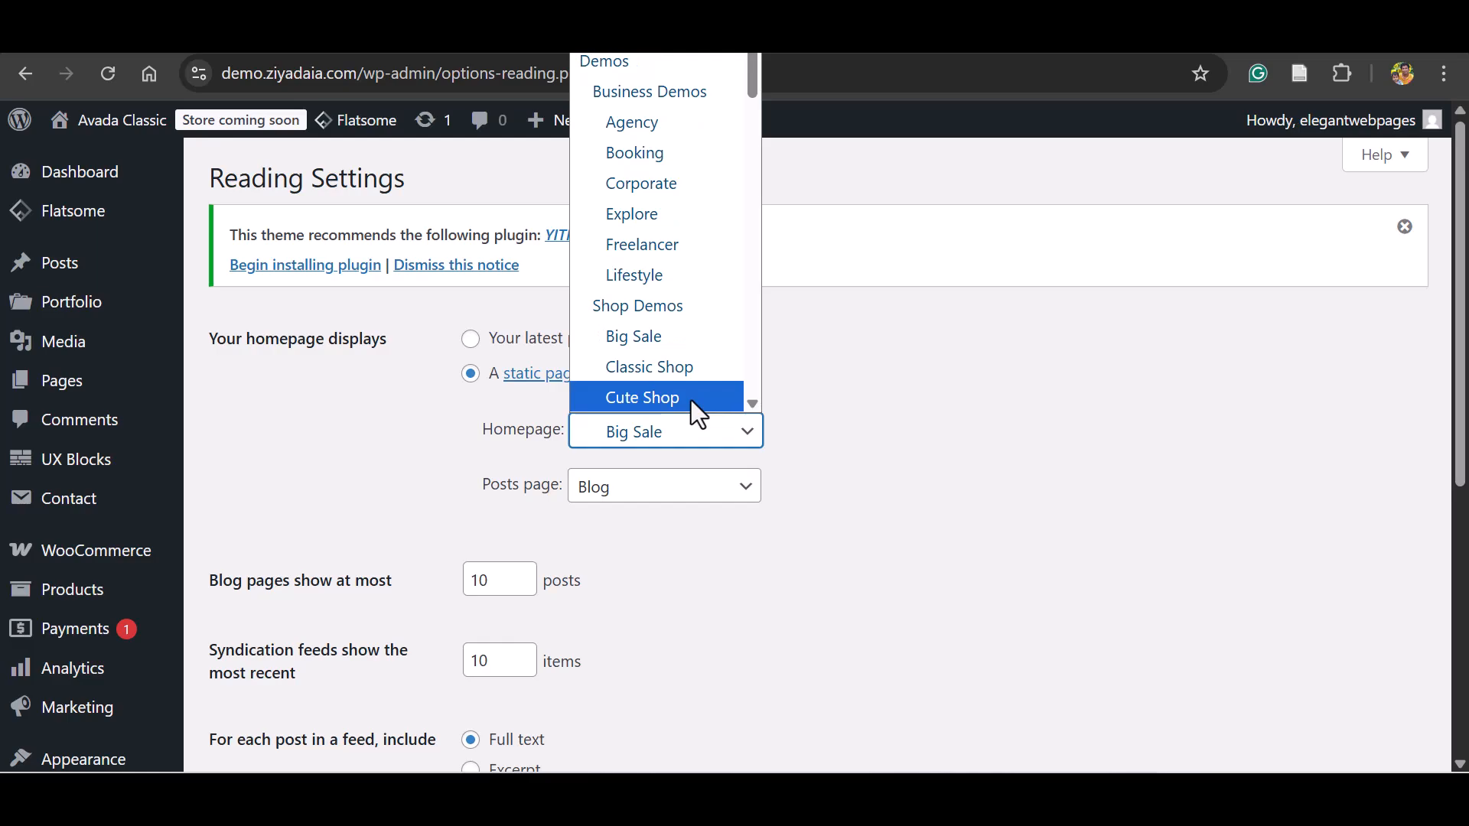
{"action": "left_click", "coordinate": [673, 341]}
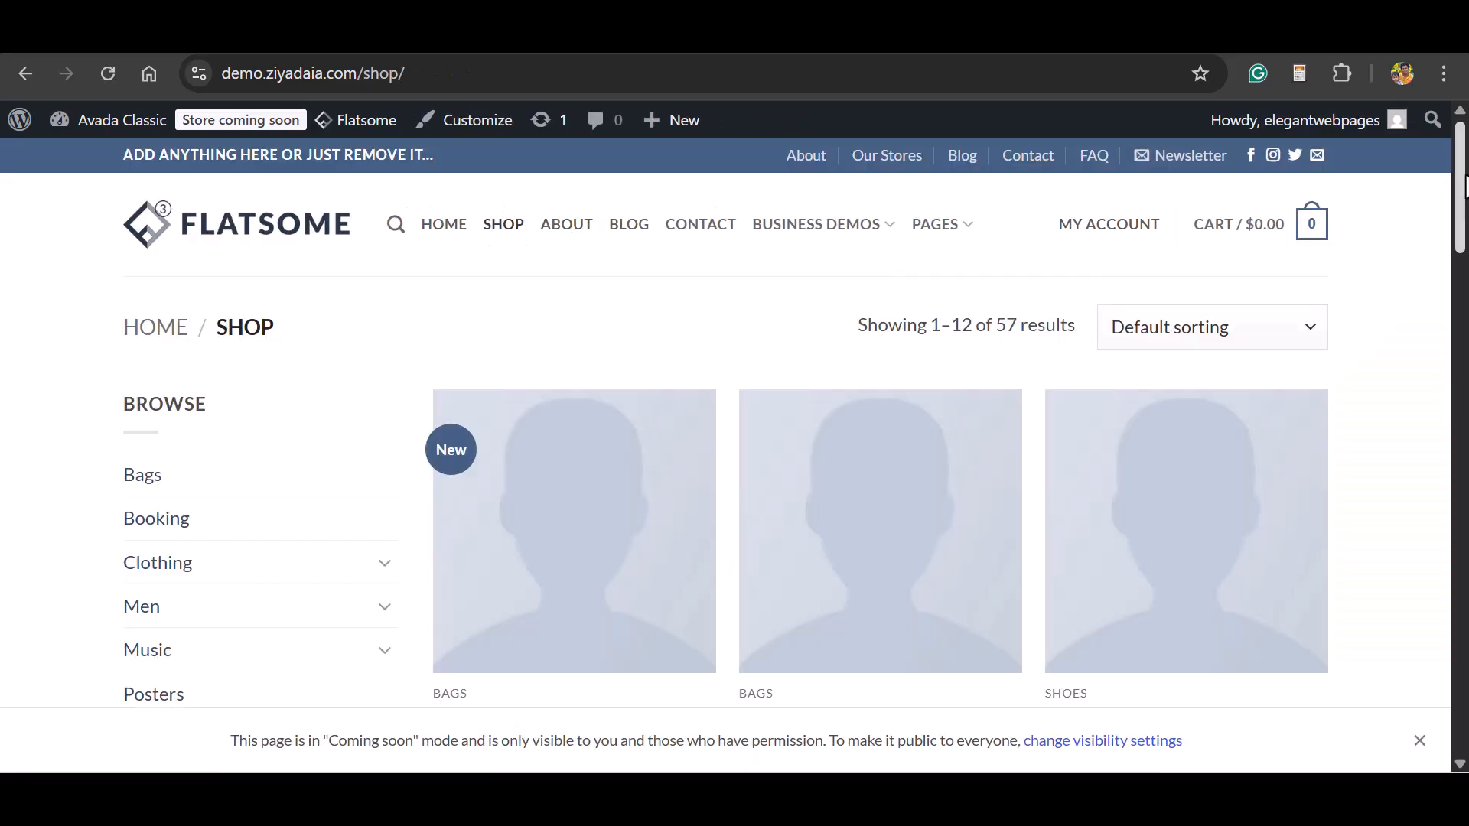
Look through the storefront's Shop page, from the product grid down to the Latest, Best Selling and Top Rated lists.
{"action": "scroll", "coordinate": [880, 459], "scroll_direction": "down", "scroll_amount": 12}
{"action": "scroll", "coordinate": [734, 444], "scroll_direction": "down", "scroll_amount": 15}
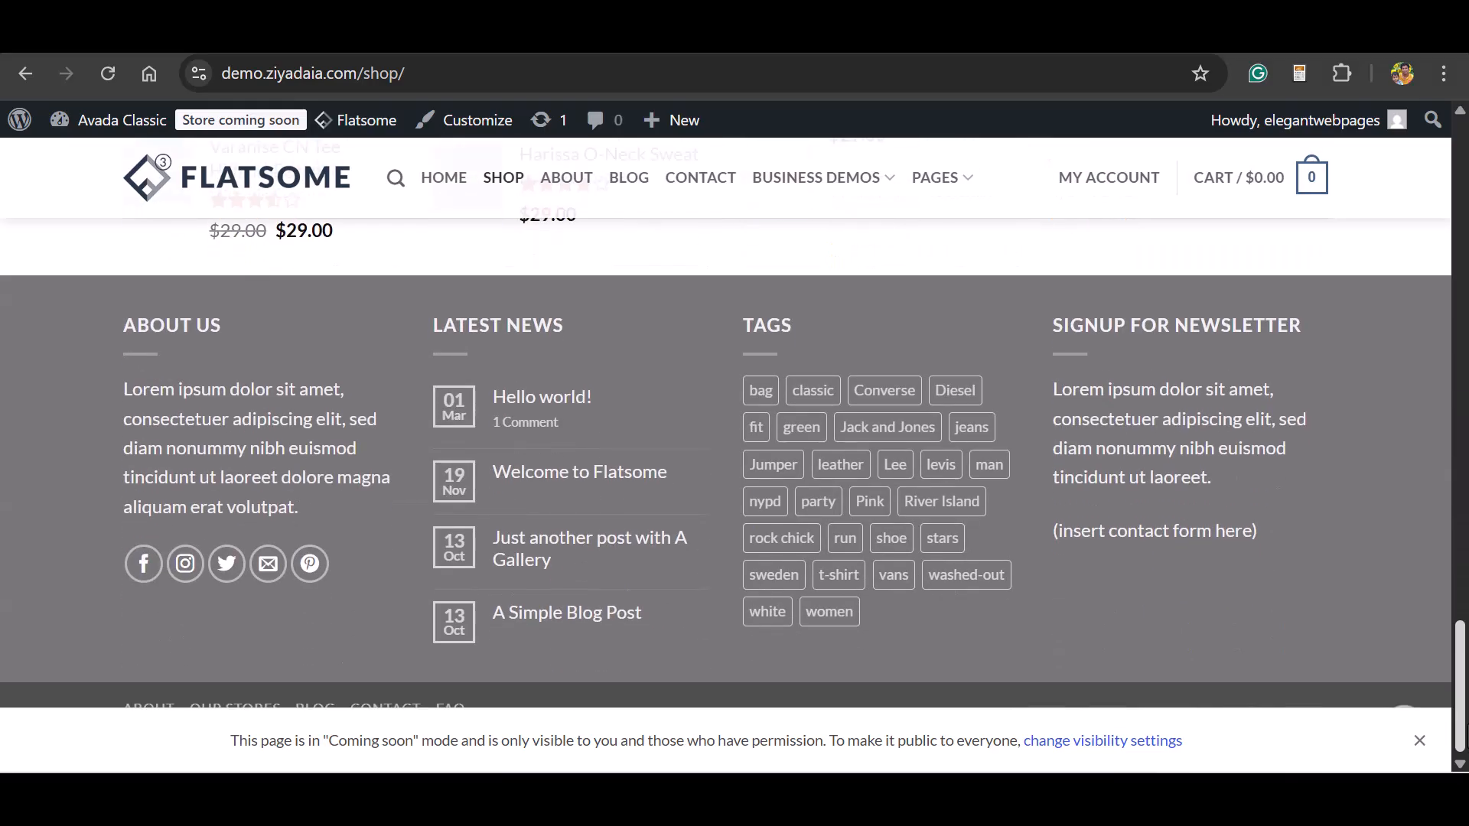
{"action": "left_click_drag", "start_coordinate": [1460, 689], "coordinate": [1460, 123]}
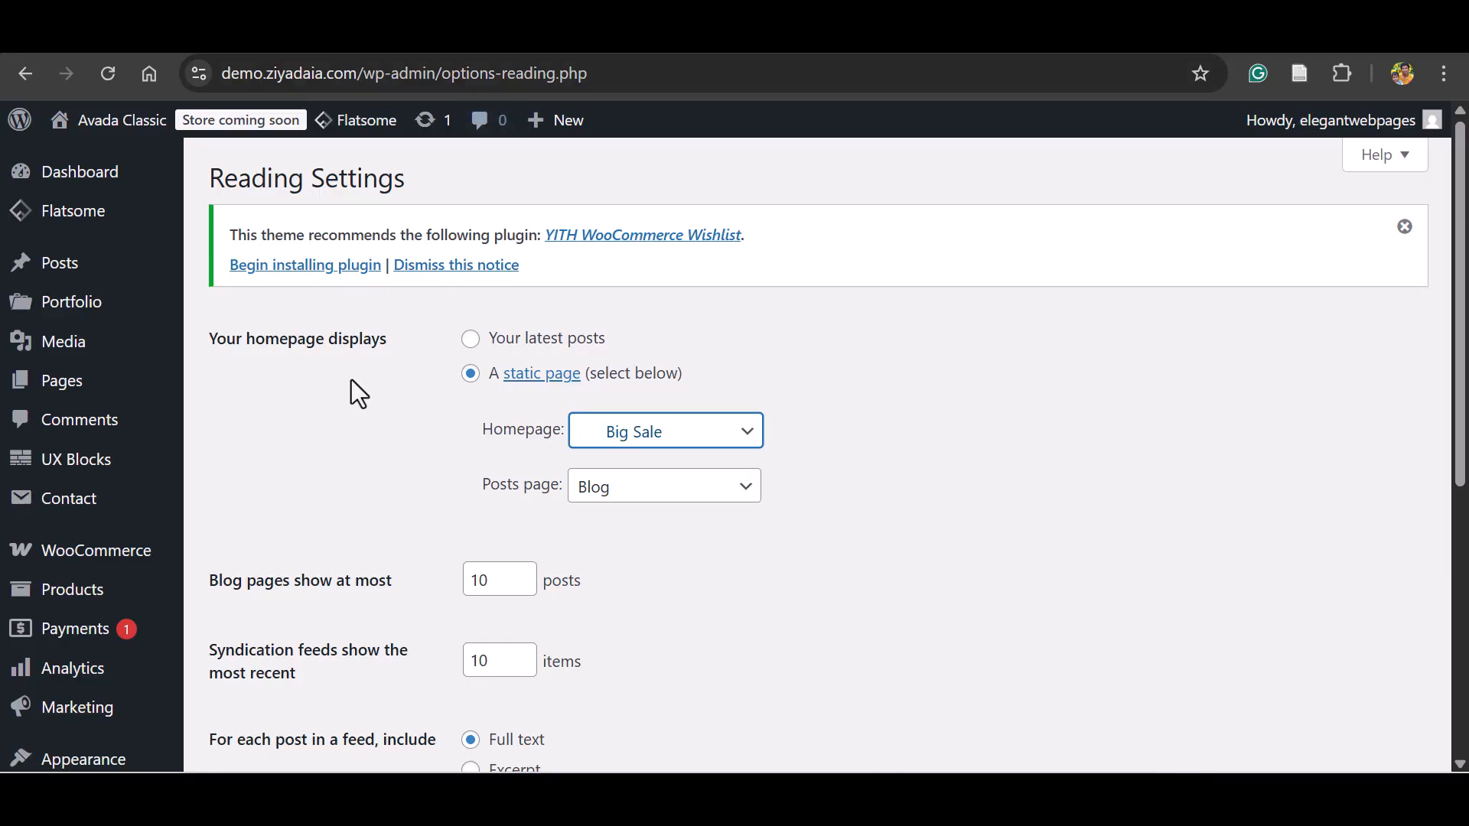
Open the Flatsome theme options and review the Header settings and the Header Builder.
{"action": "mouse_move", "coordinate": [93, 215]}
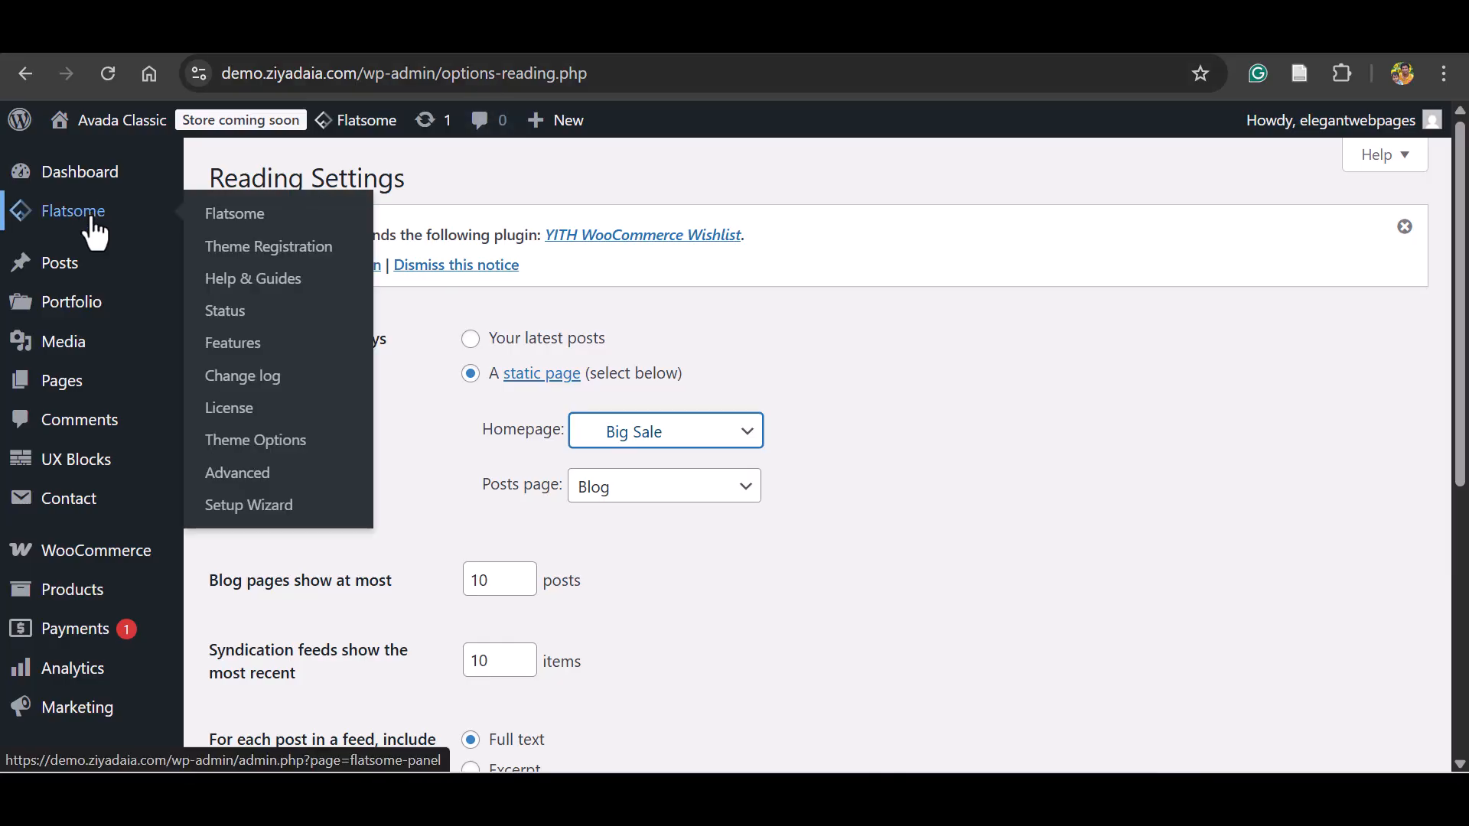
{"action": "left_click", "coordinate": [256, 441]}
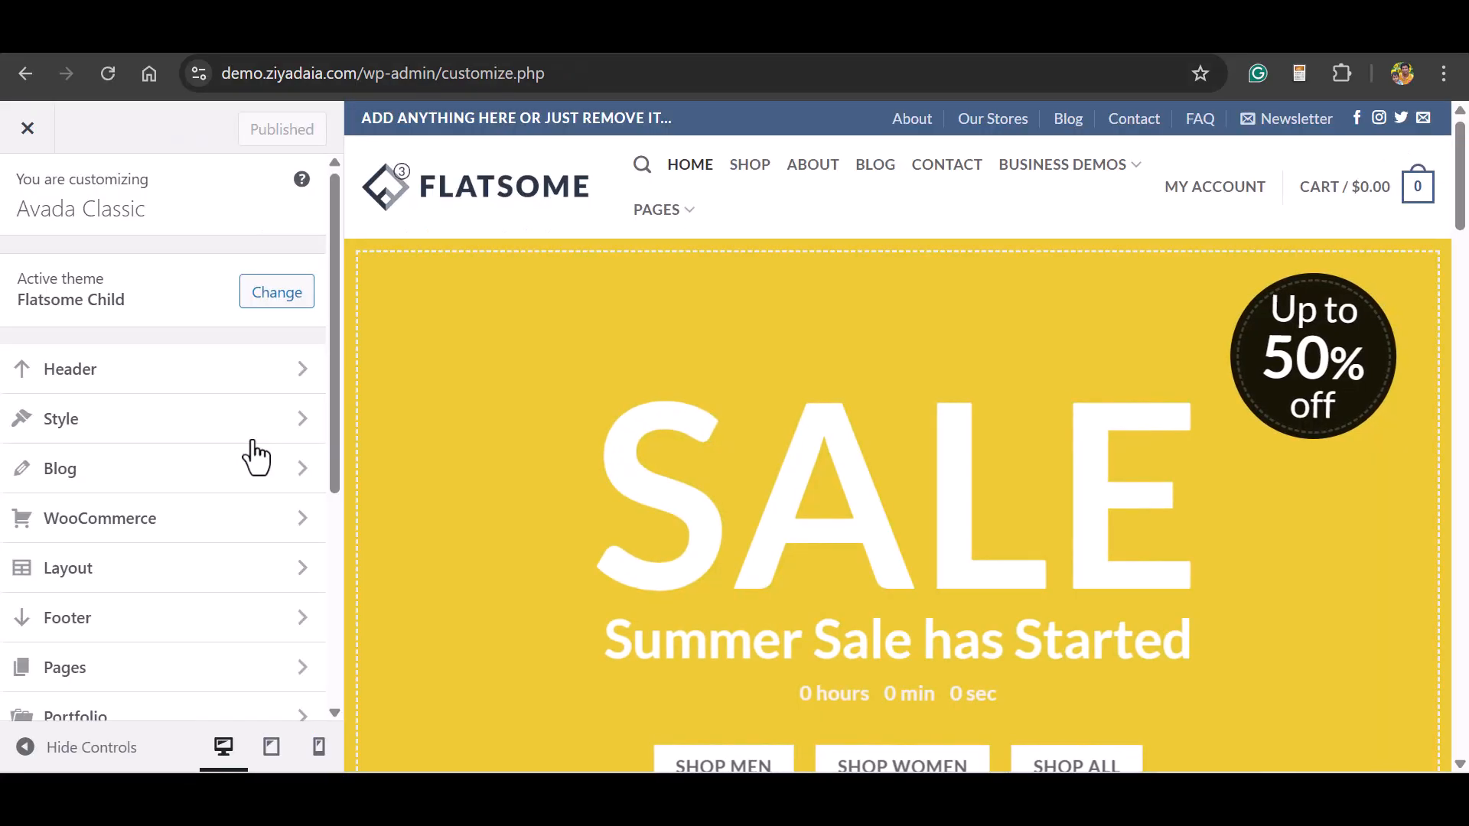
{"action": "left_click", "coordinate": [220, 375]}
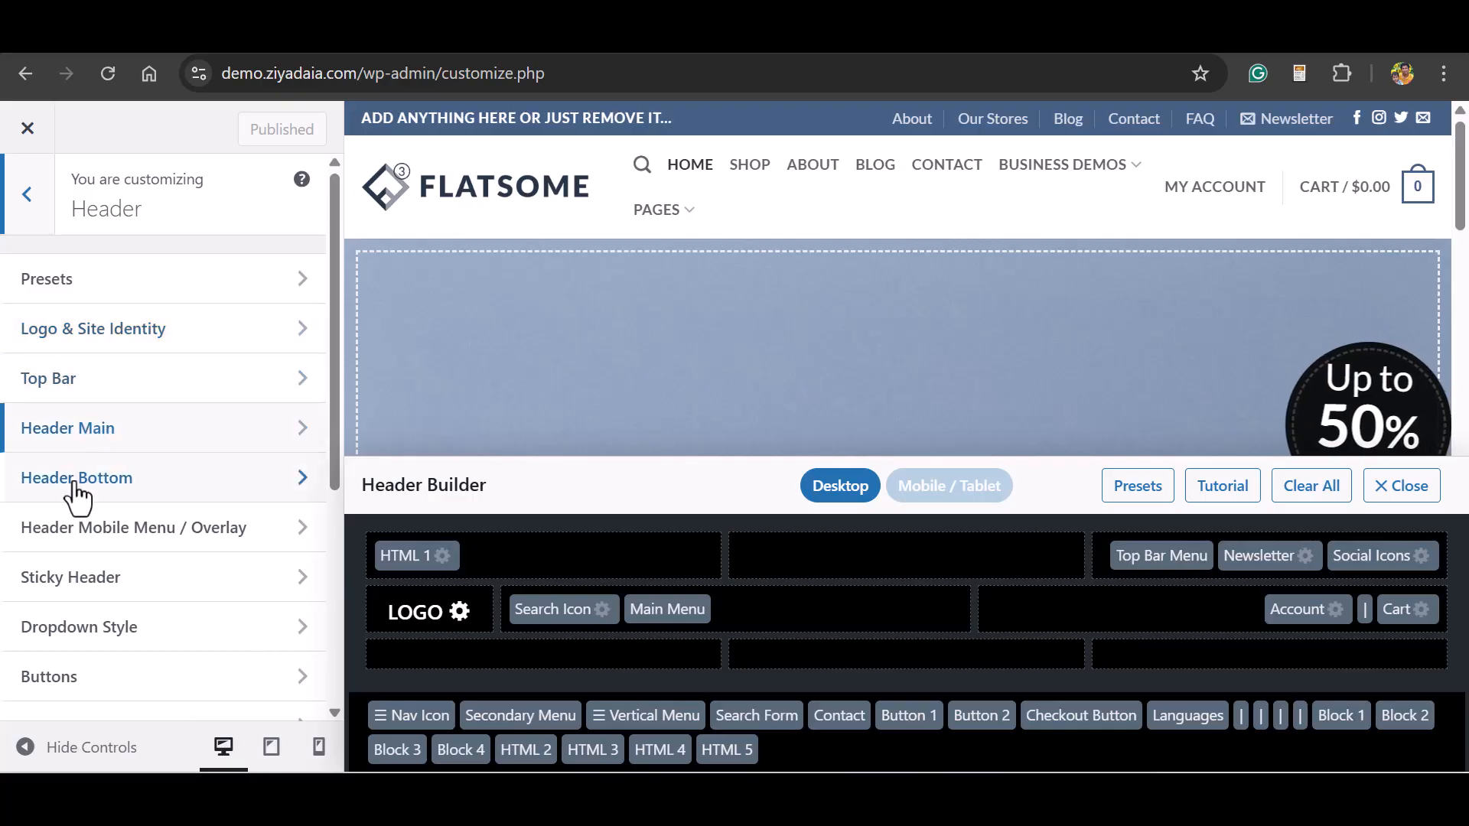
{"action": "left_click_drag", "start_coordinate": [333, 420], "coordinate": [350, 572]}
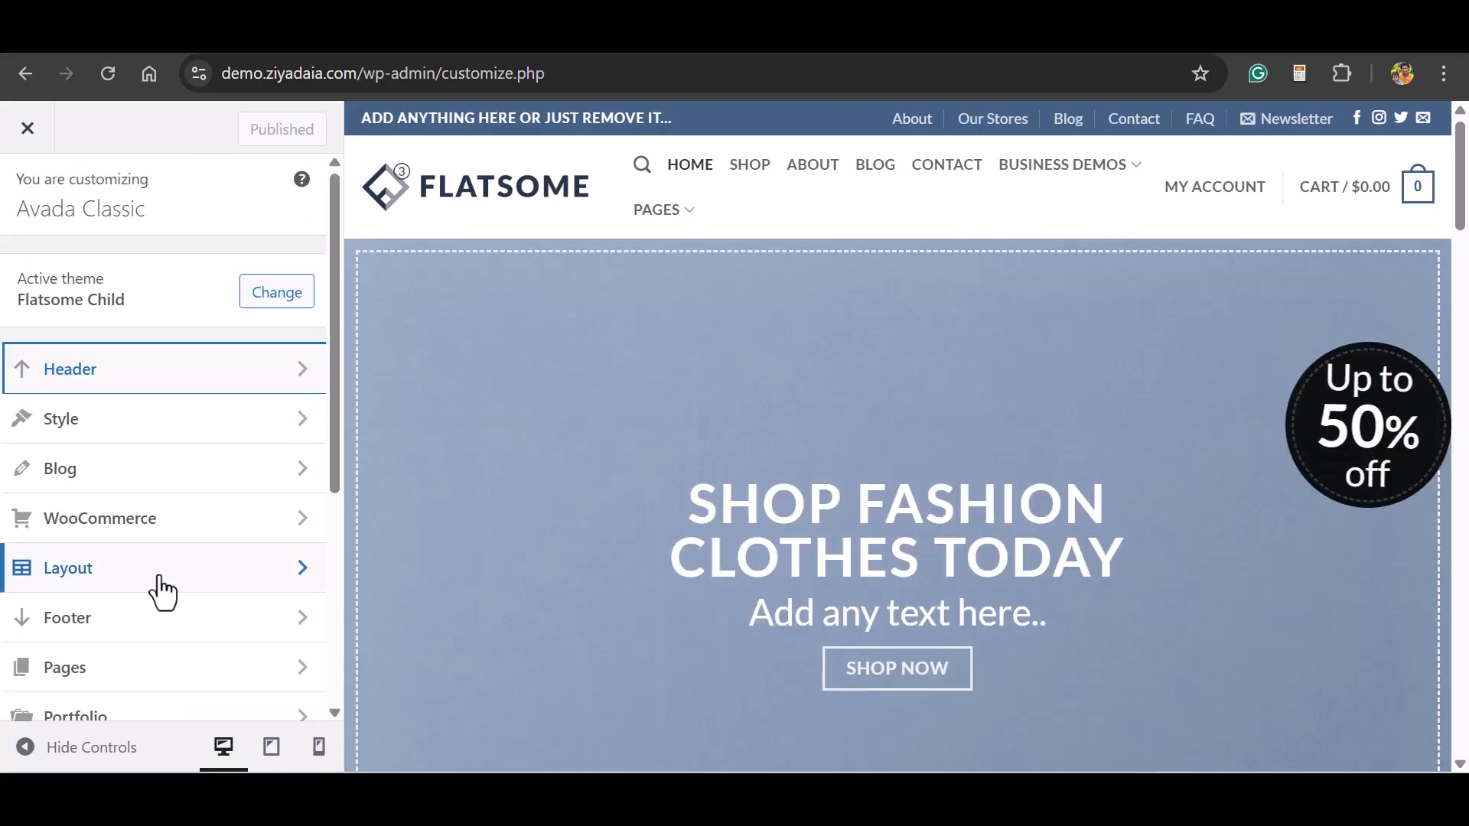
Review the Footer settings, including the footer widgets and bottom text, and return to the main list of theme options.
{"action": "left_click", "coordinate": [145, 623]}
{"action": "left_click_drag", "start_coordinate": [334, 212], "coordinate": [388, 502]}
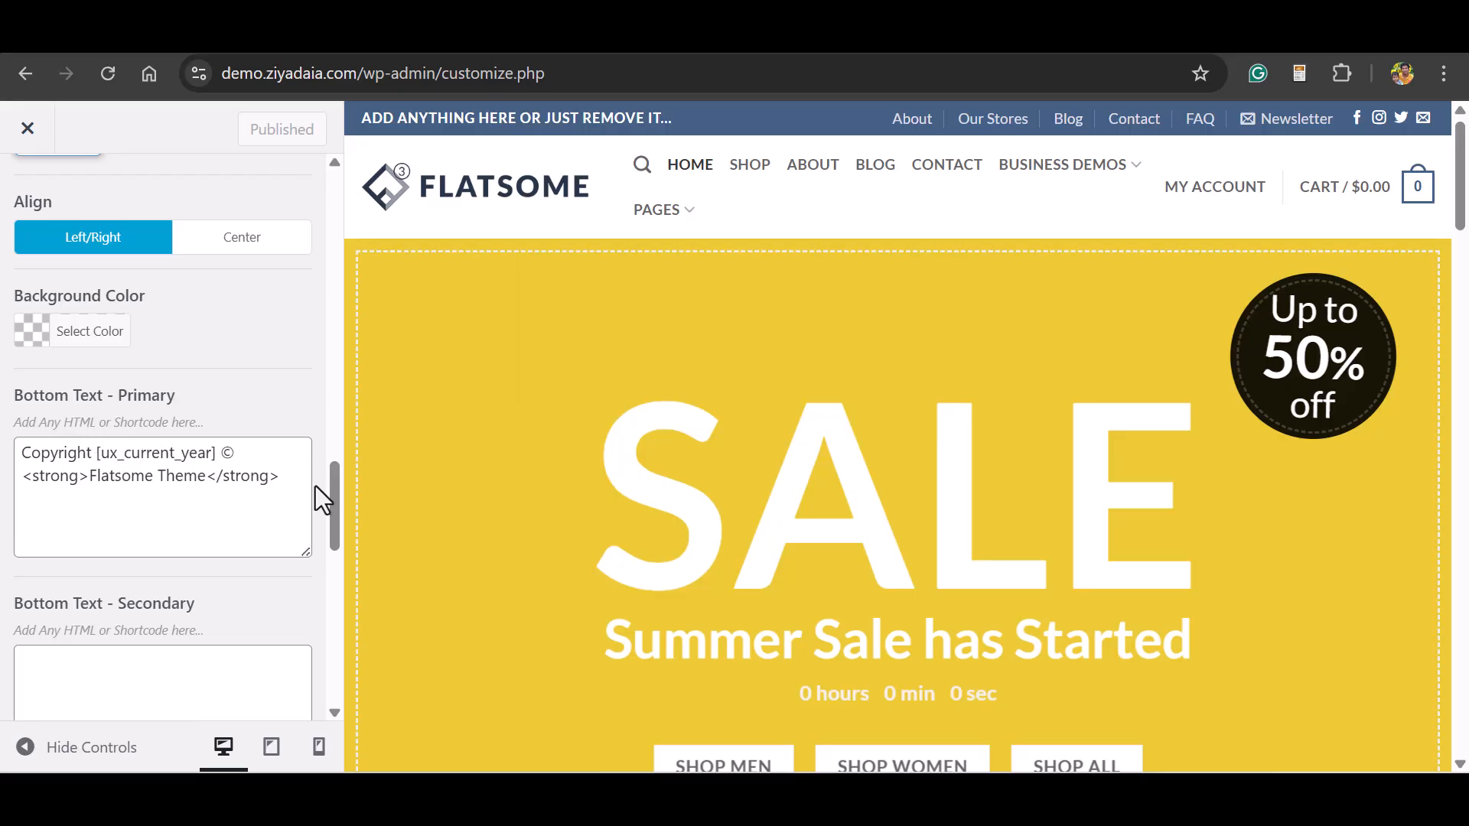
{"action": "left_click_drag", "start_coordinate": [334, 497], "coordinate": [374, 164]}
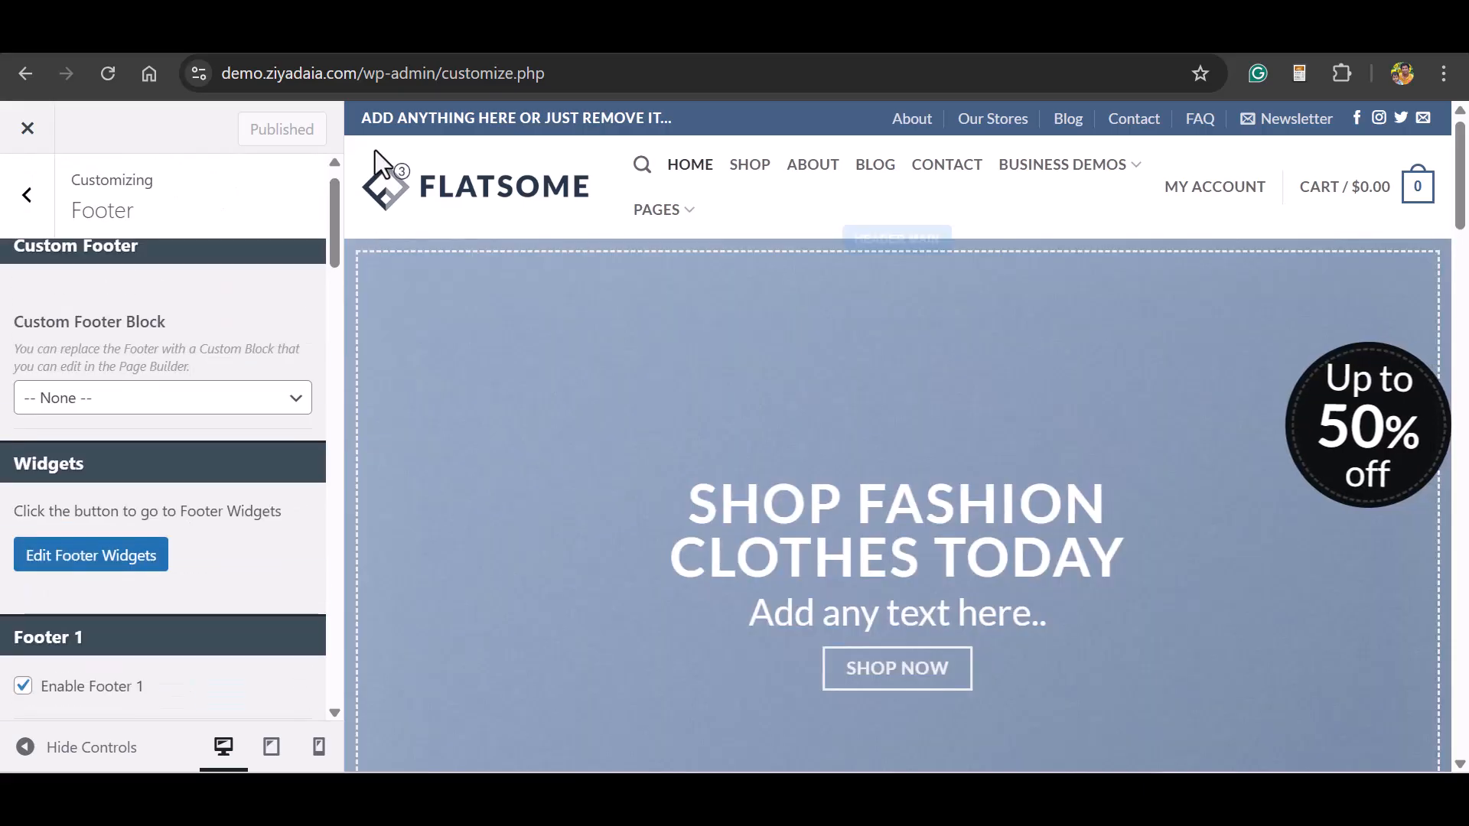
{"action": "left_click", "coordinate": [26, 198]}
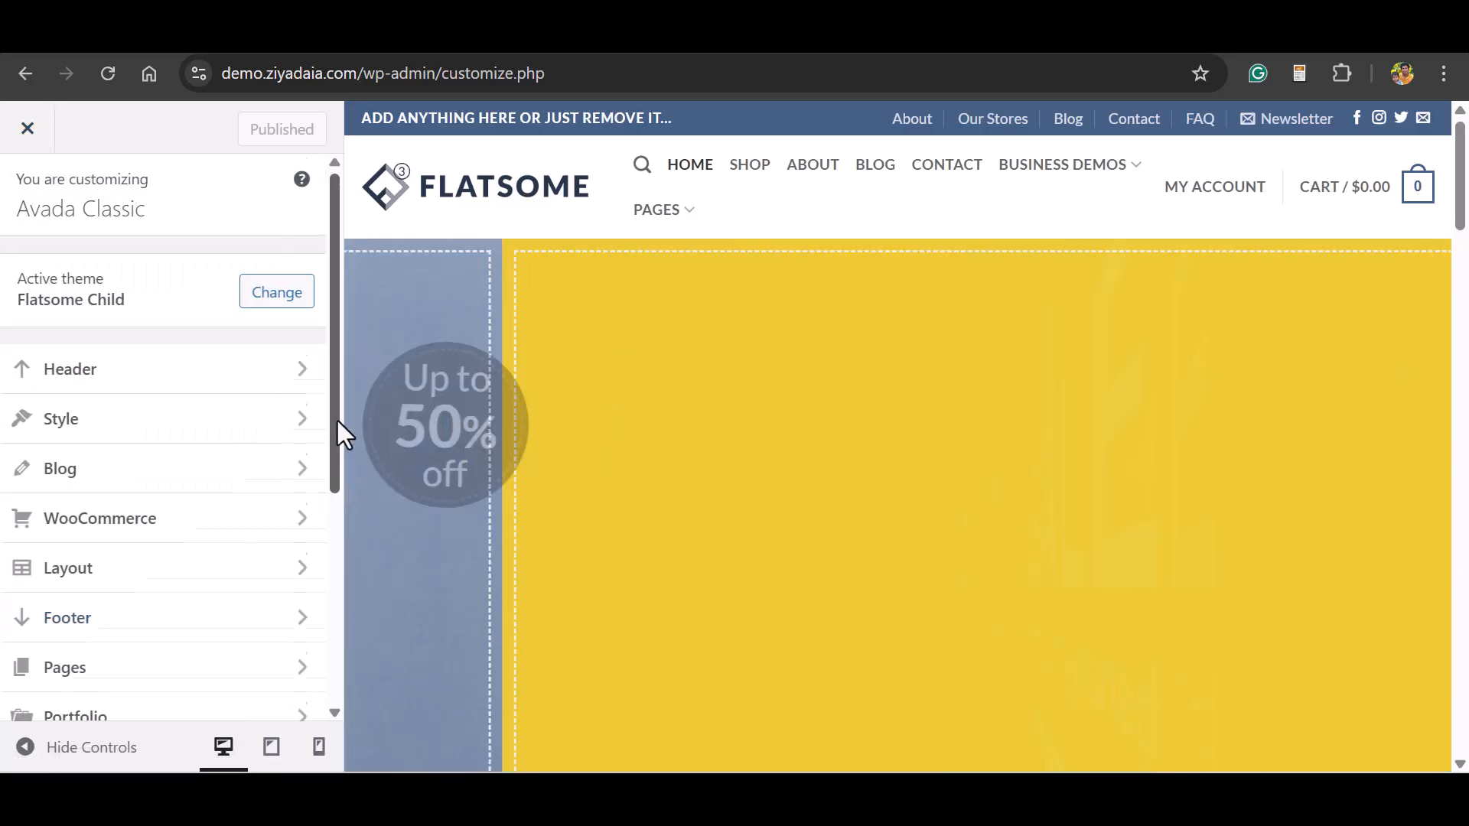
{"action": "left_click_drag", "start_coordinate": [337, 418], "coordinate": [375, 305]}
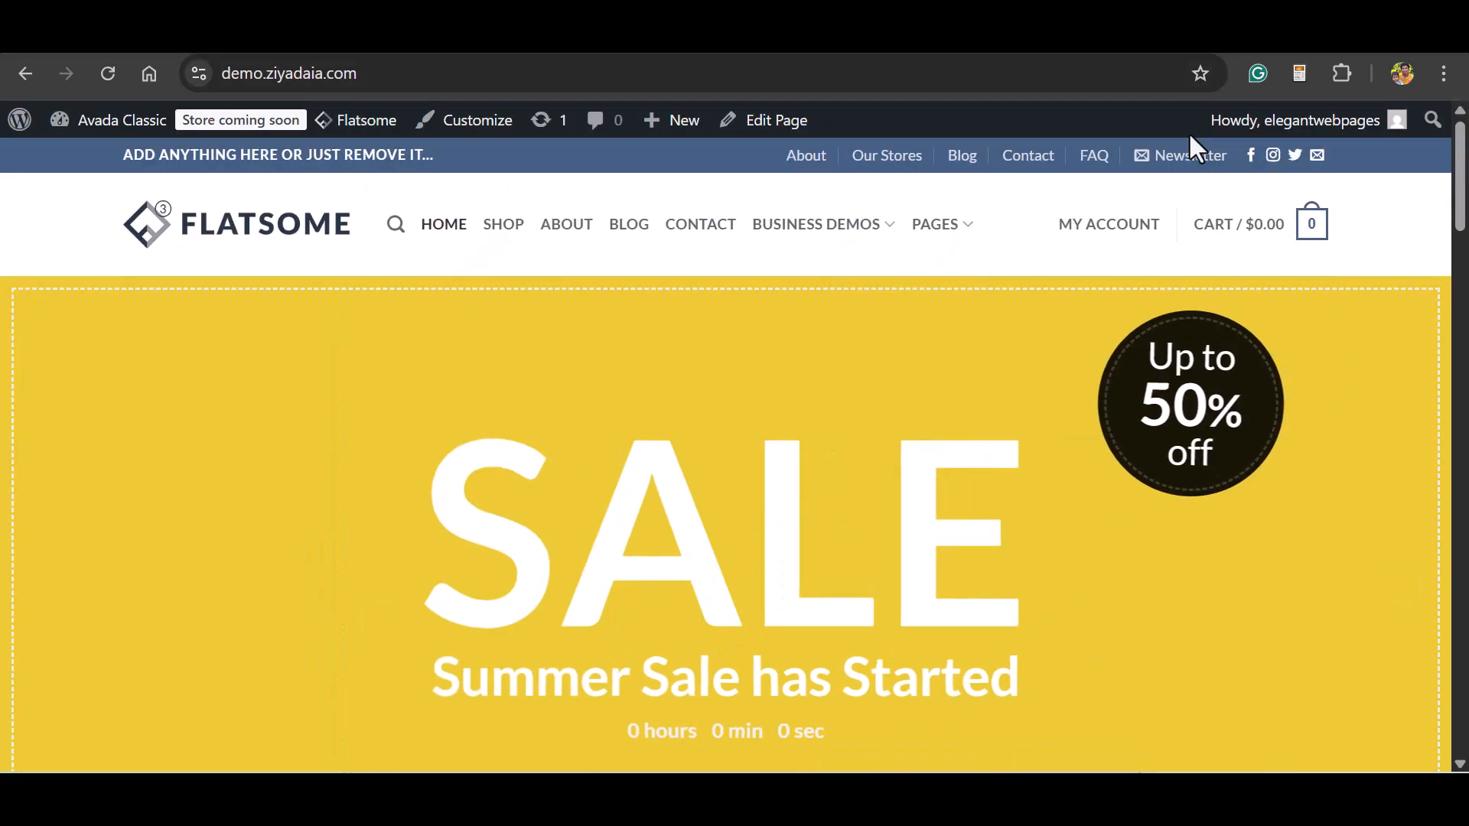
Open the homepage in UX Builder, change the banner heading to SALES, and accept the lowercase correction for "started" in its subtitle.
{"action": "mouse_move", "coordinate": [771, 136]}
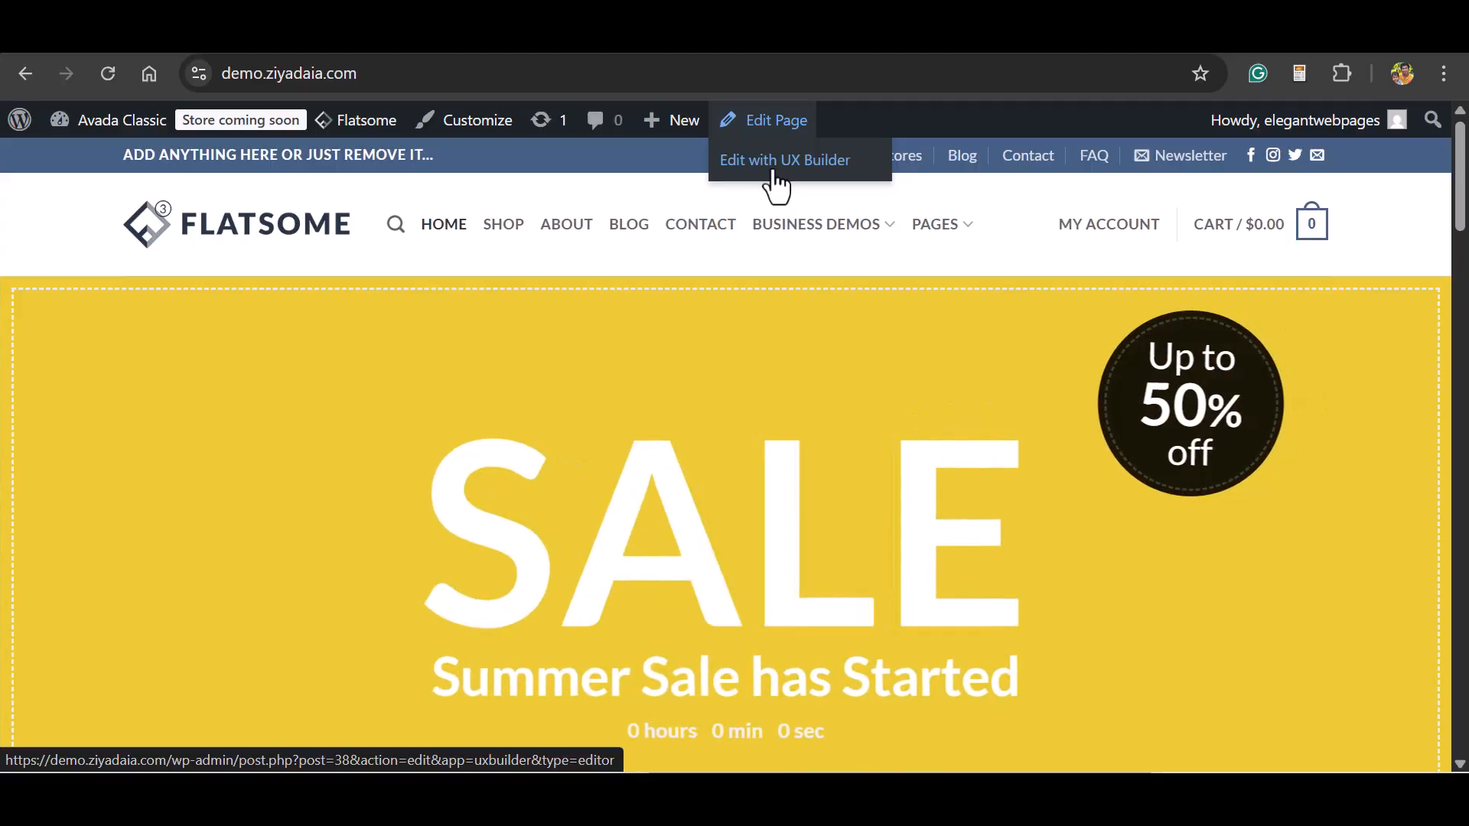
{"action": "left_click", "coordinate": [775, 172]}
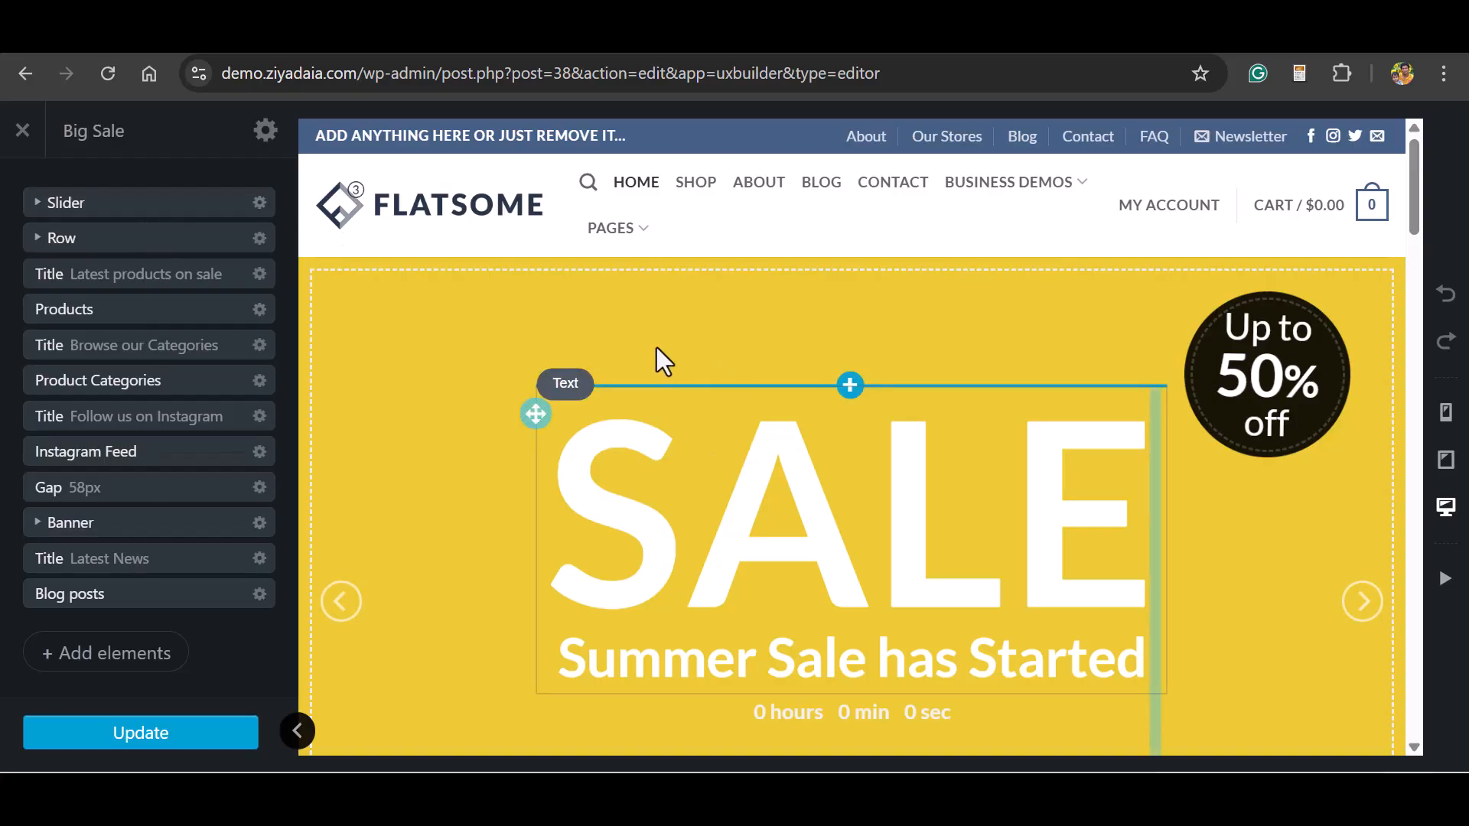
{"action": "left_click", "coordinate": [751, 409]}
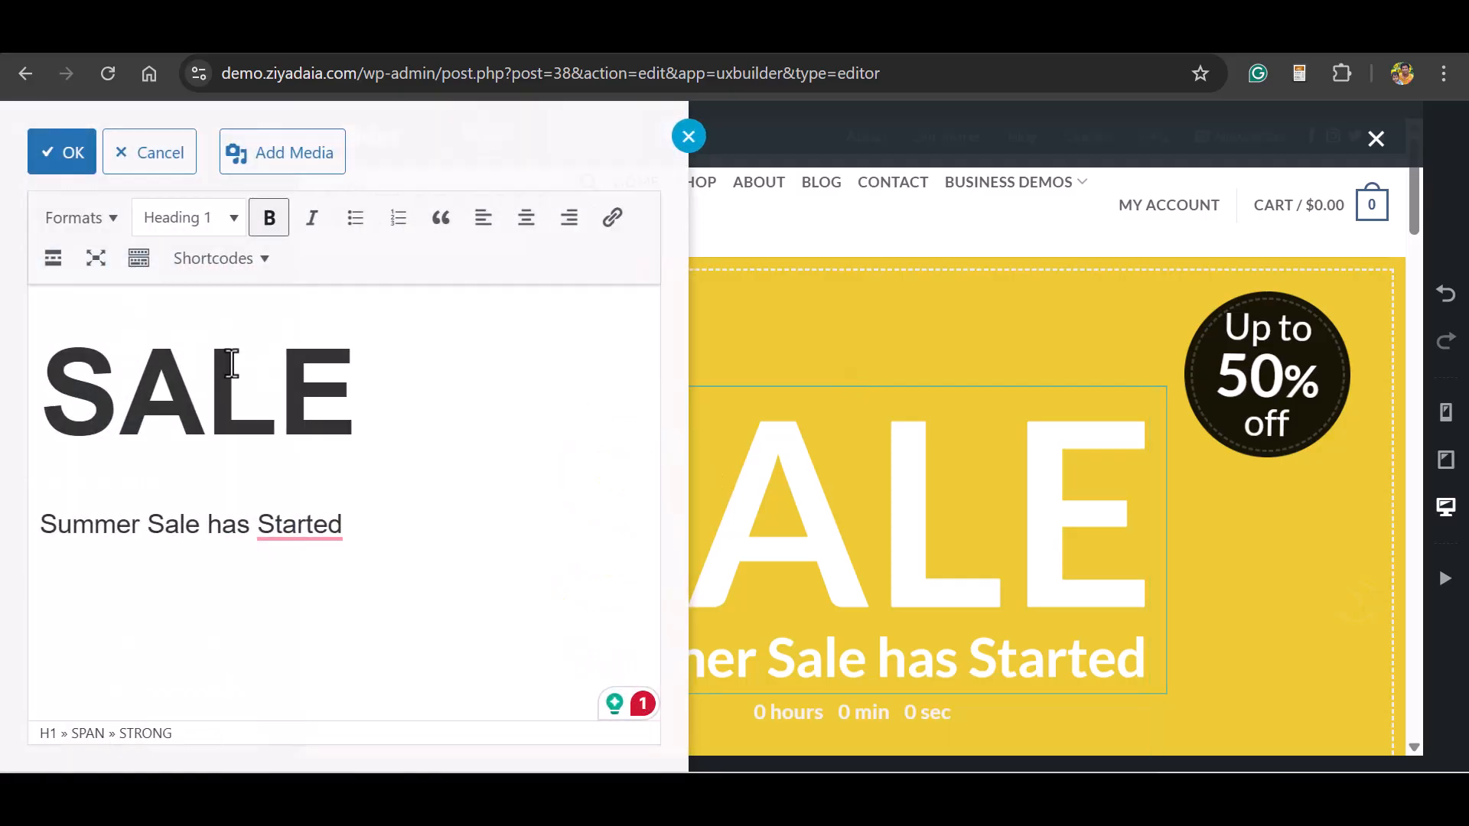
{"action": "left_click", "coordinate": [354, 380]}
{"action": "type", "text": "S"}
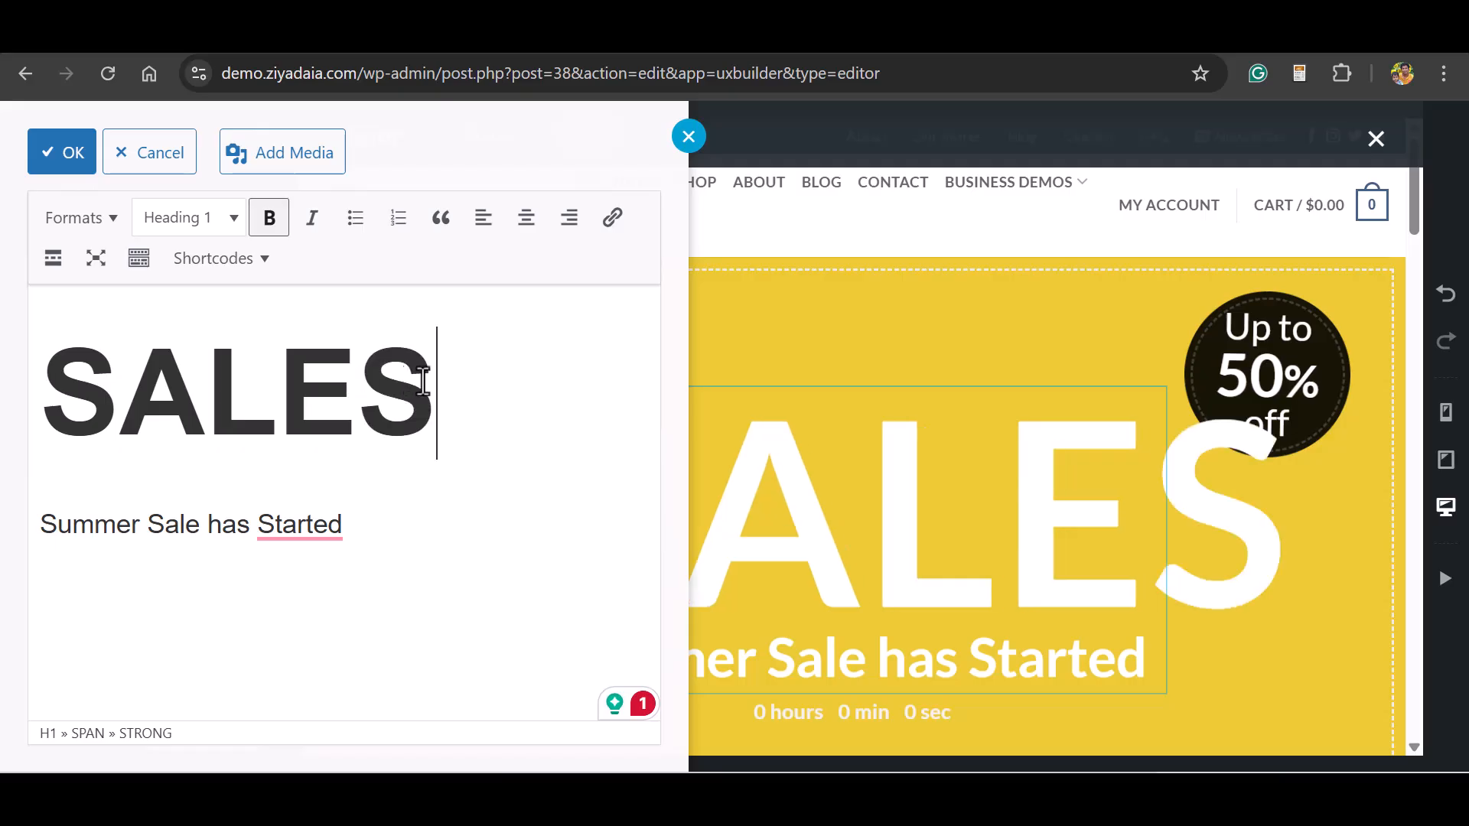
{"action": "mouse_move", "coordinate": [264, 528]}
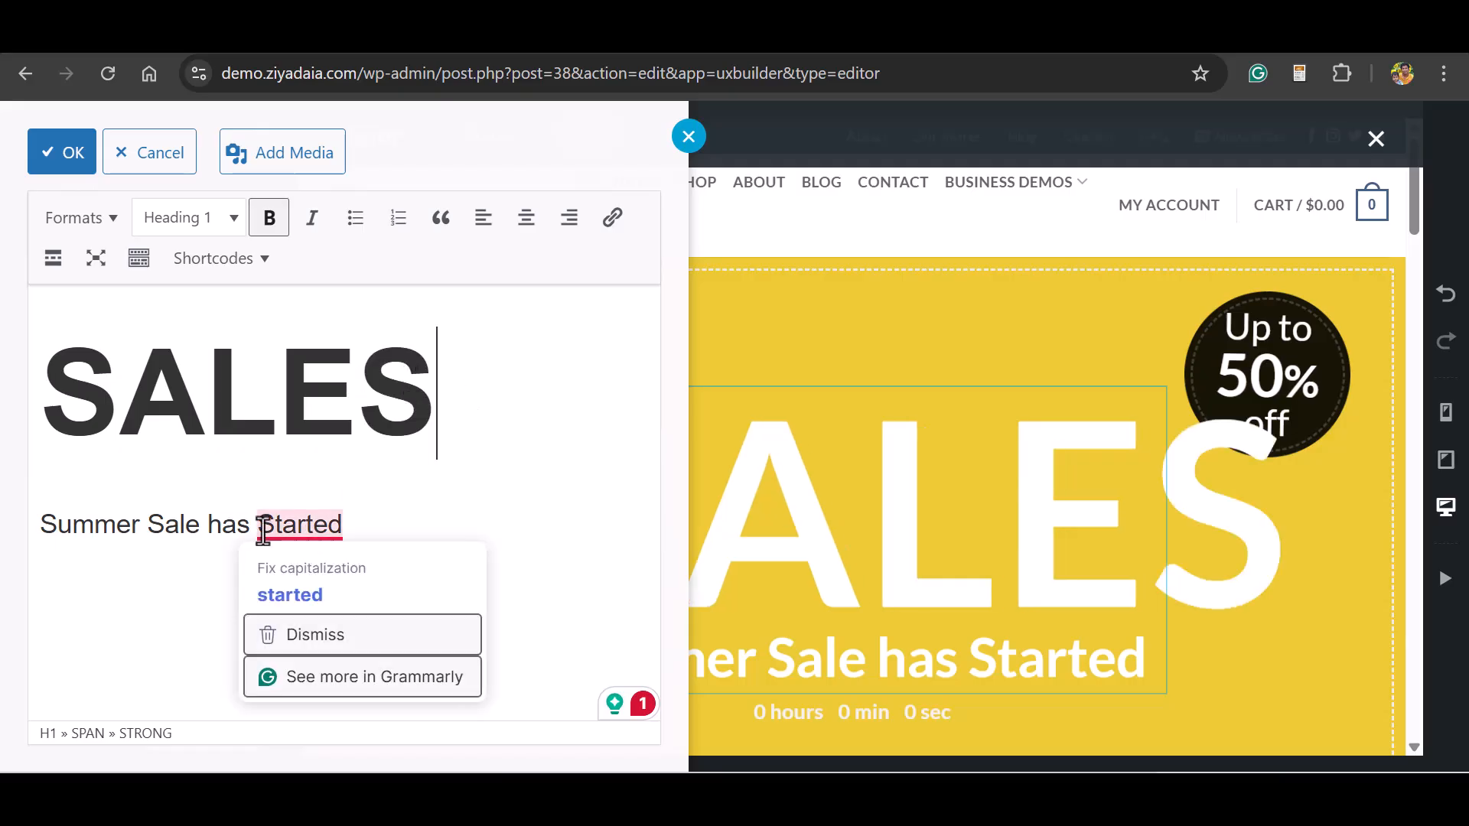
{"action": "left_click", "coordinate": [300, 600]}
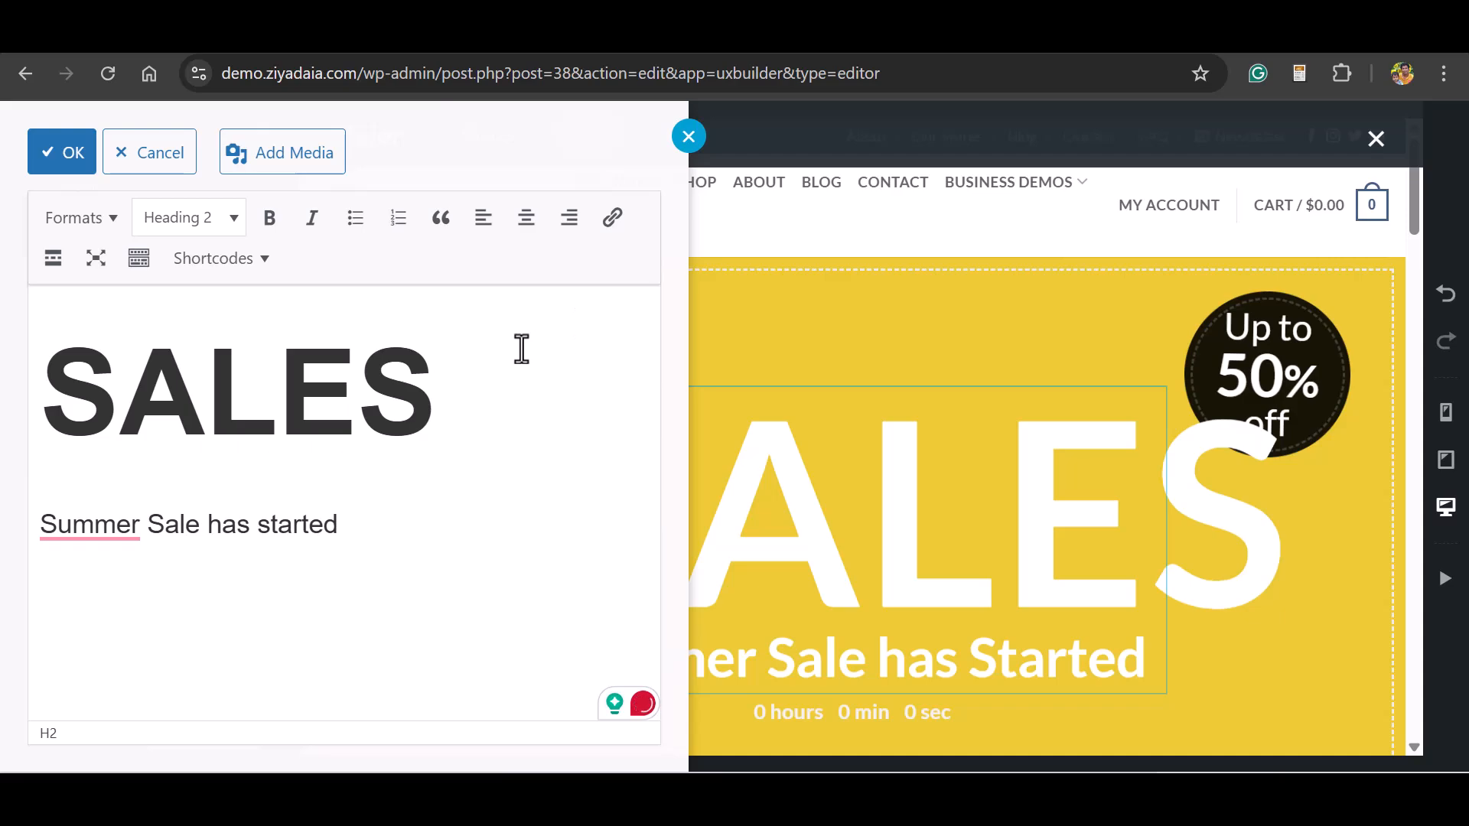
{"action": "left_click", "coordinate": [61, 150]}
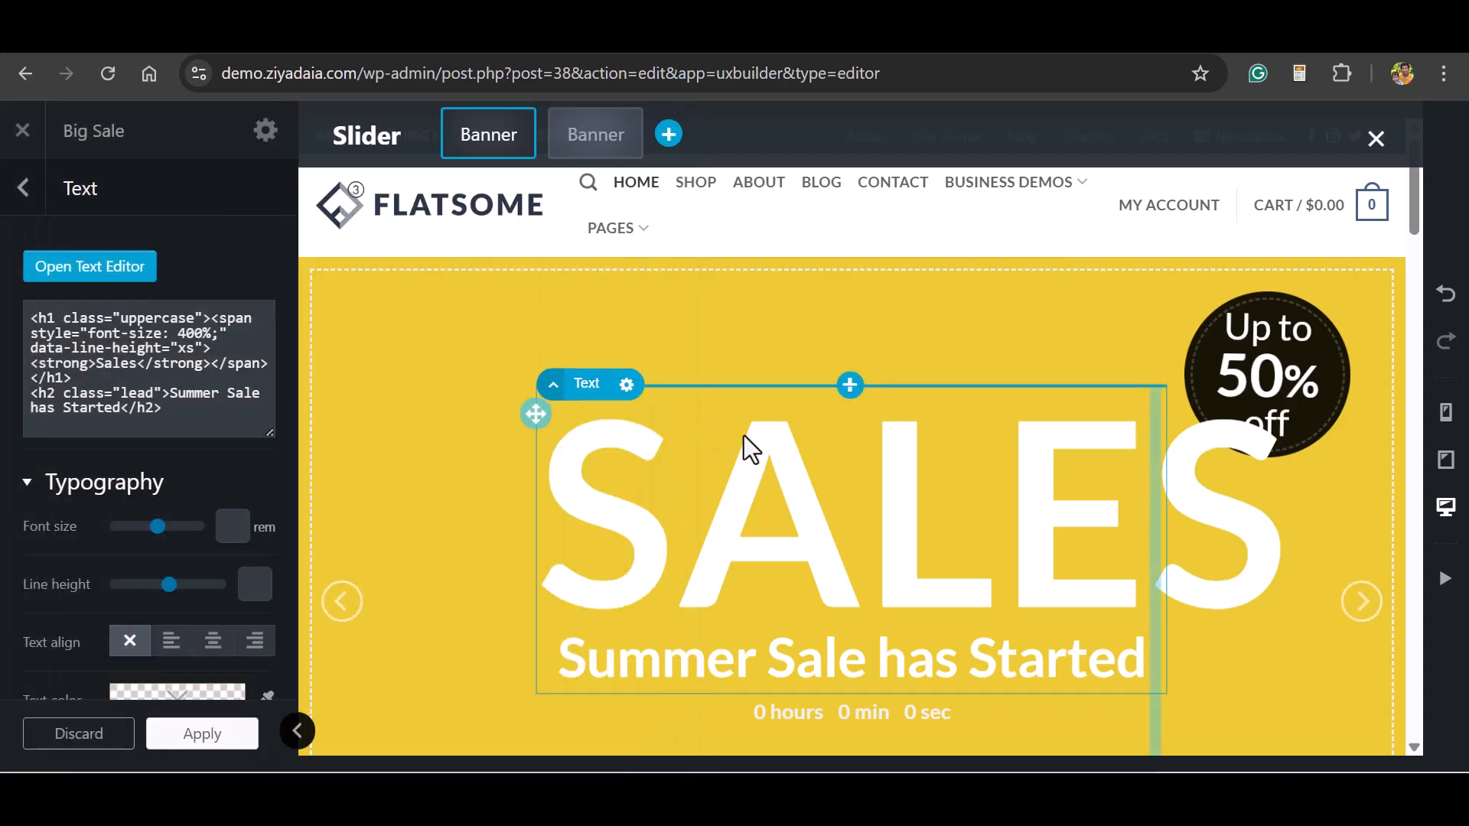
Examine the text and layout settings of the Shop Women and Shop Men buttons in the homepage banner.
{"action": "left_click_drag", "start_coordinate": [1416, 203], "coordinate": [1425, 258]}
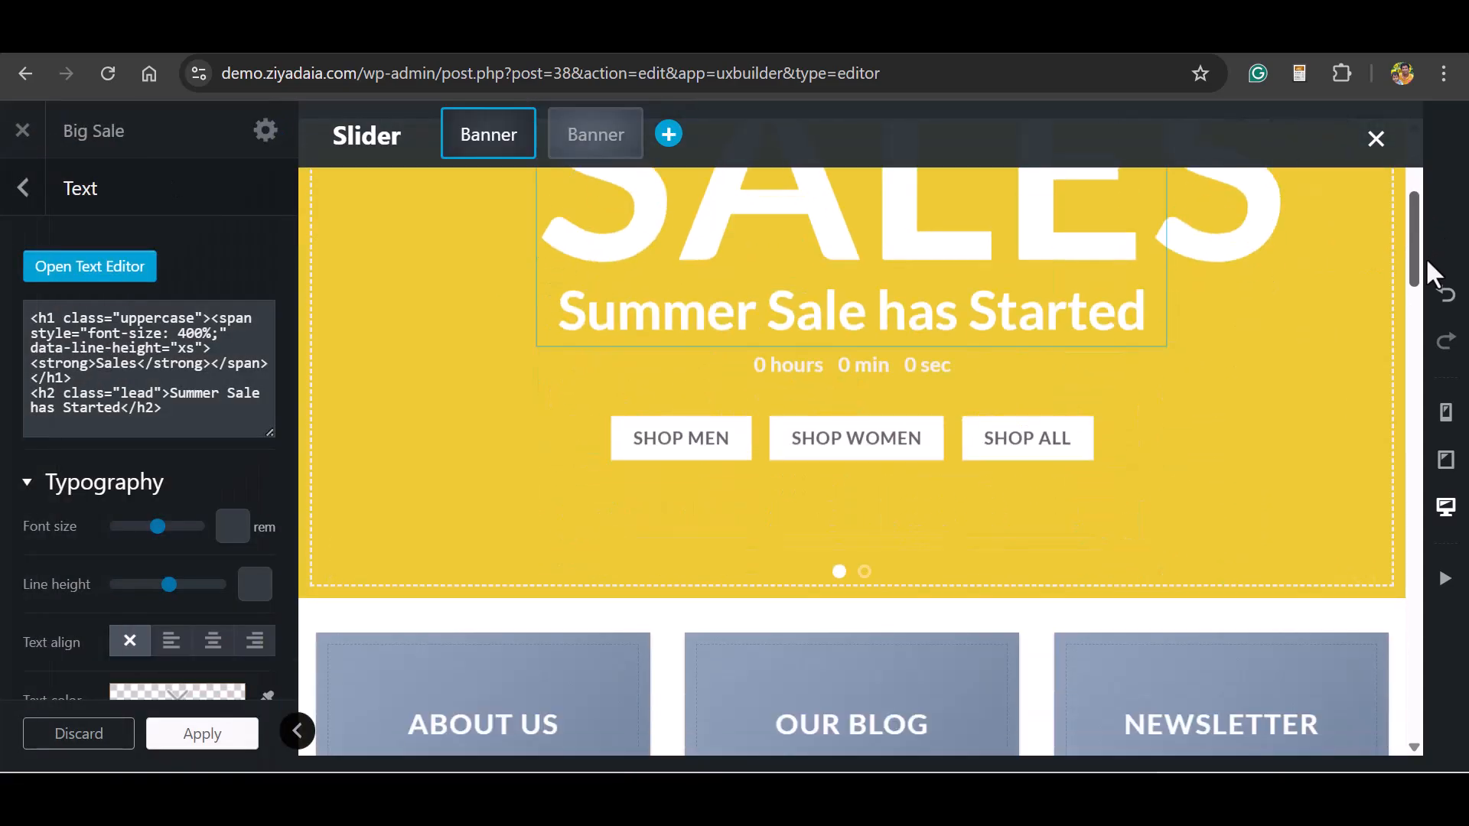
{"action": "left_click", "coordinate": [851, 430]}
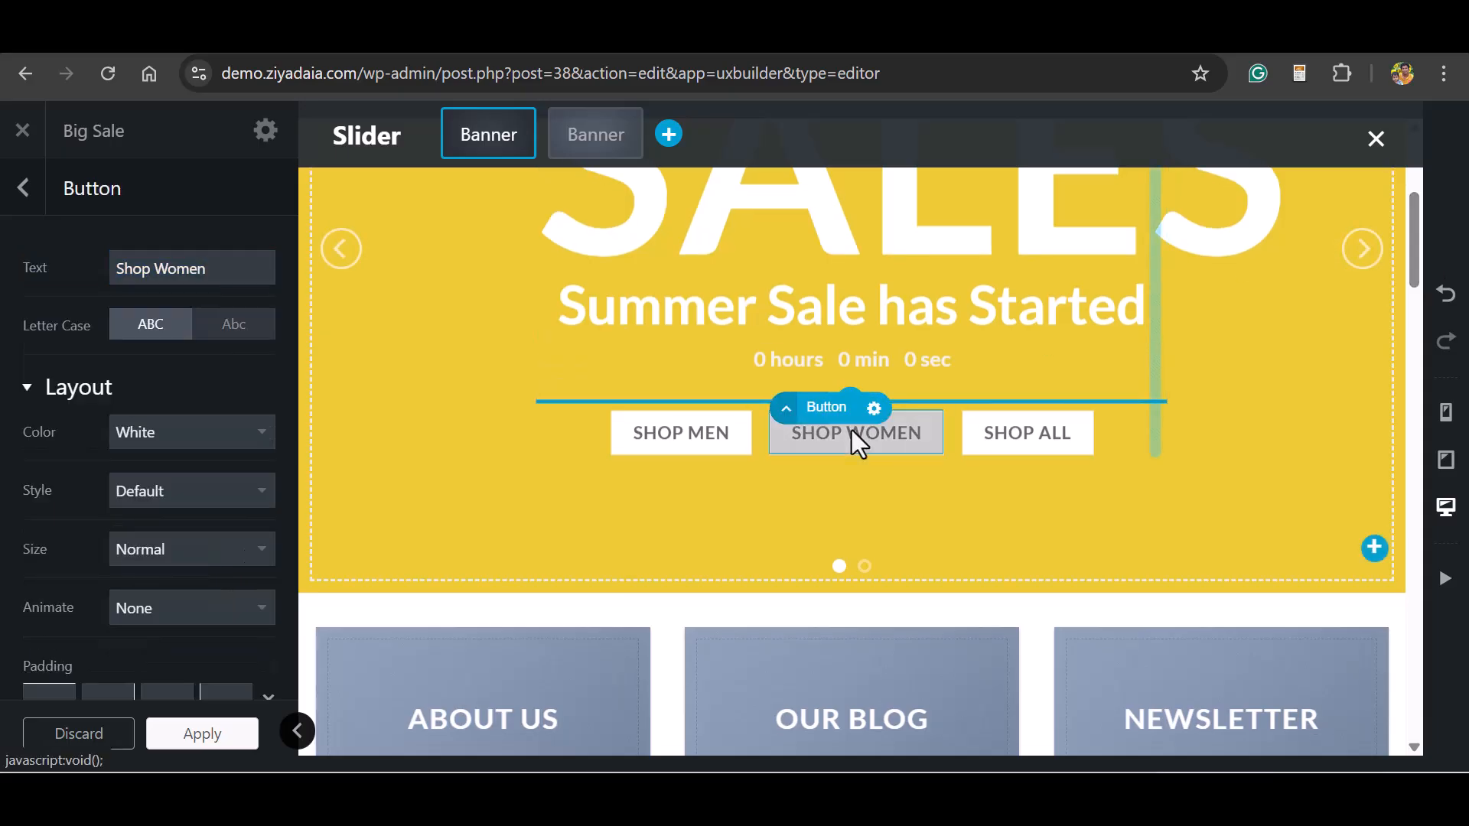
{"action": "left_click", "coordinate": [746, 432]}
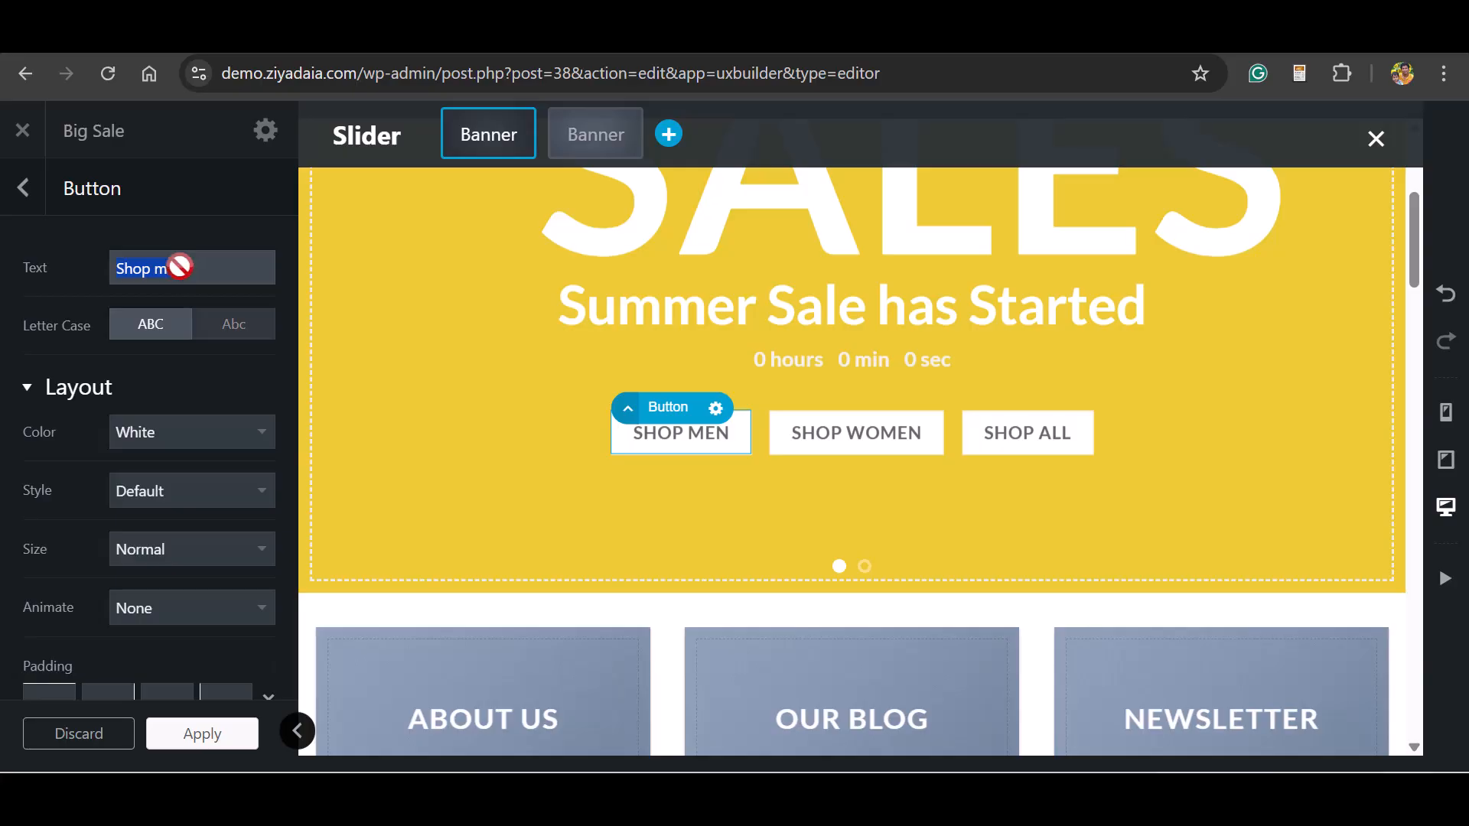
{"action": "left_click", "coordinate": [815, 442]}
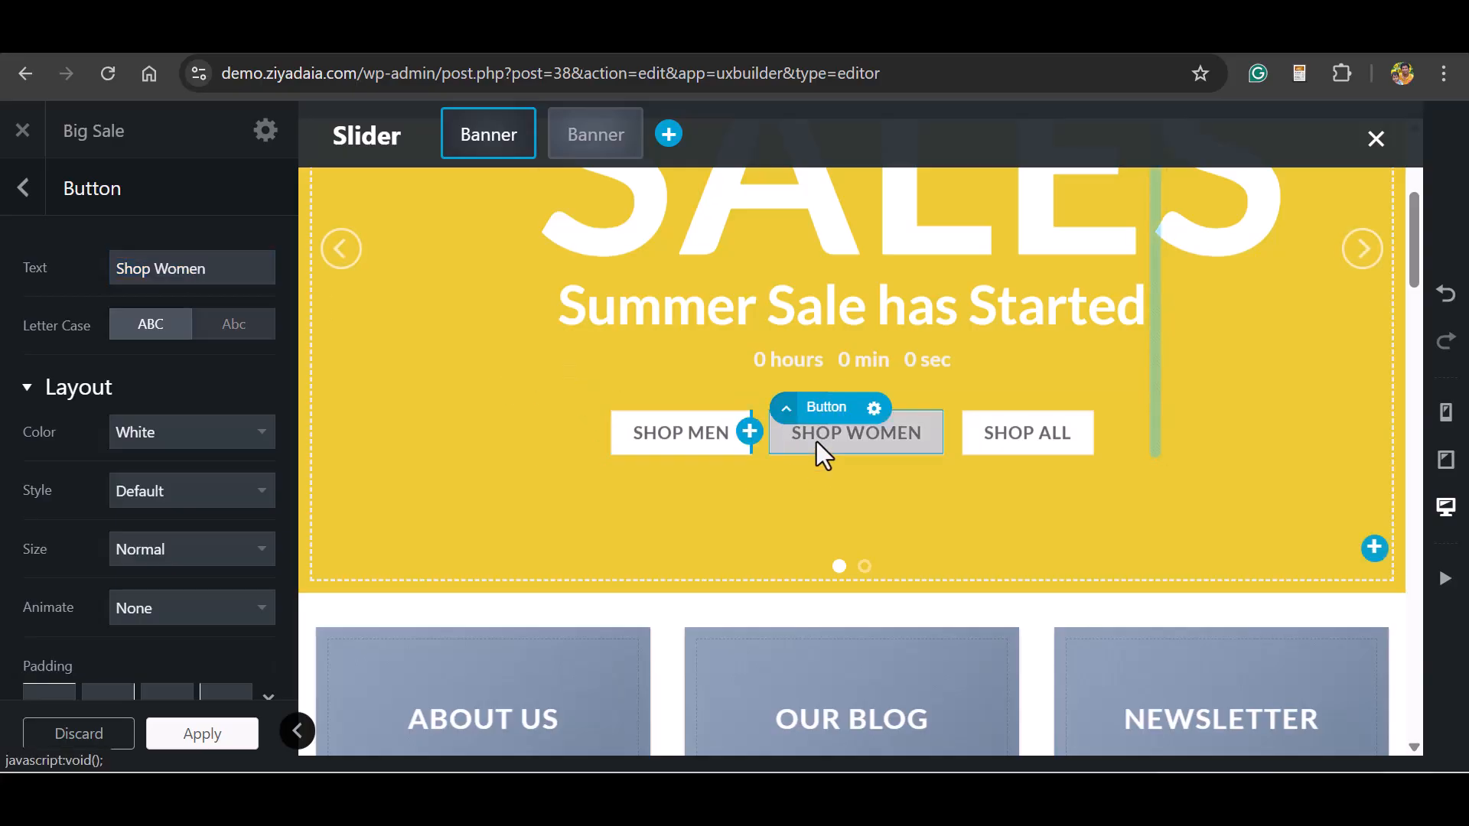
Examine the Shop All button, About Us banner and newsletter text in the homepage, and exit UX Builder without saving.
{"action": "left_click", "coordinate": [1007, 433]}
{"action": "scroll", "coordinate": [601, 490], "scroll_direction": "down", "scroll_amount": 3}
{"action": "left_click", "coordinate": [602, 489]}
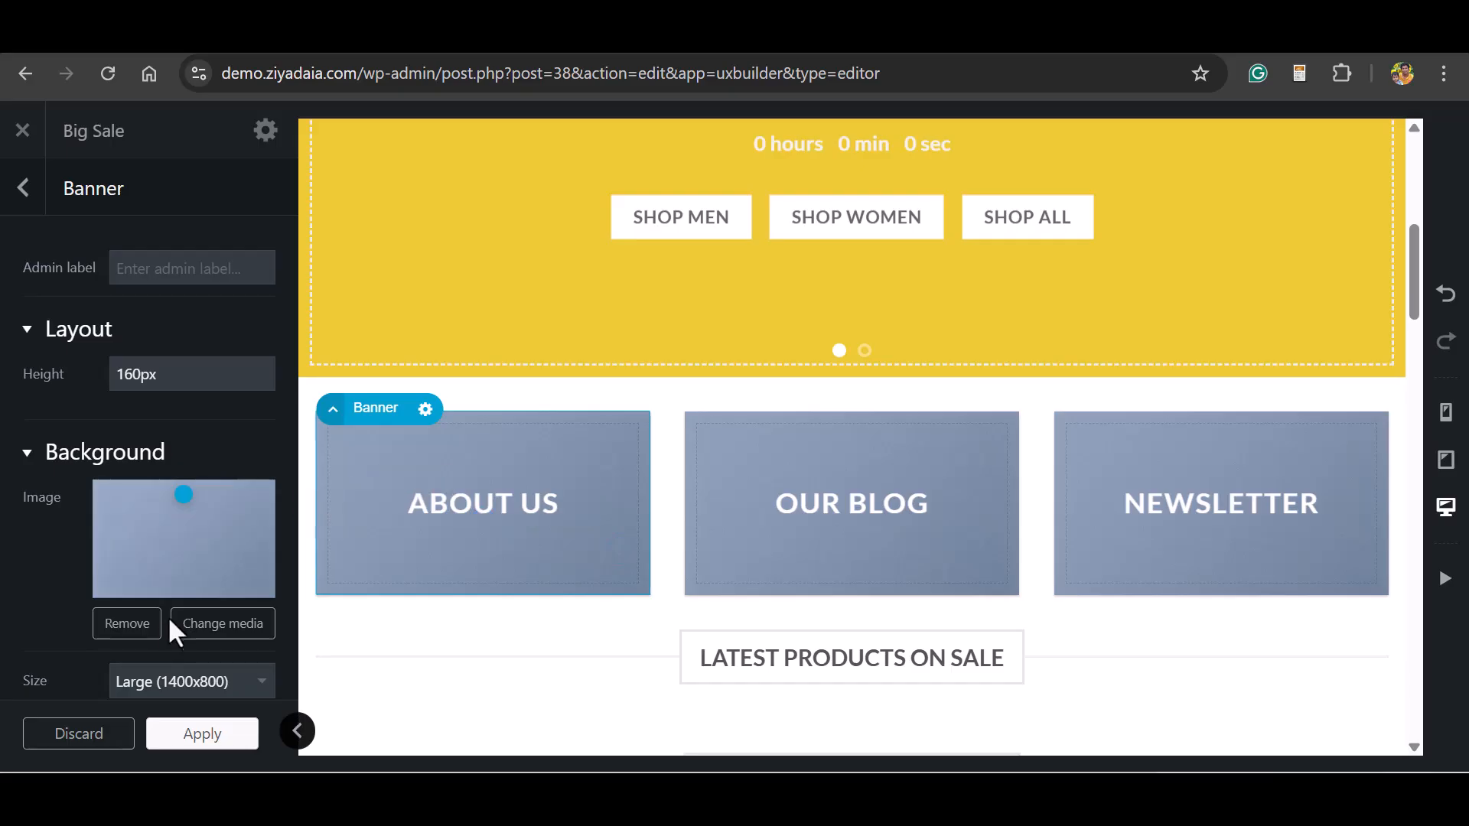
{"action": "left_click", "coordinate": [217, 626]}
{"action": "left_click", "coordinate": [721, 505]}
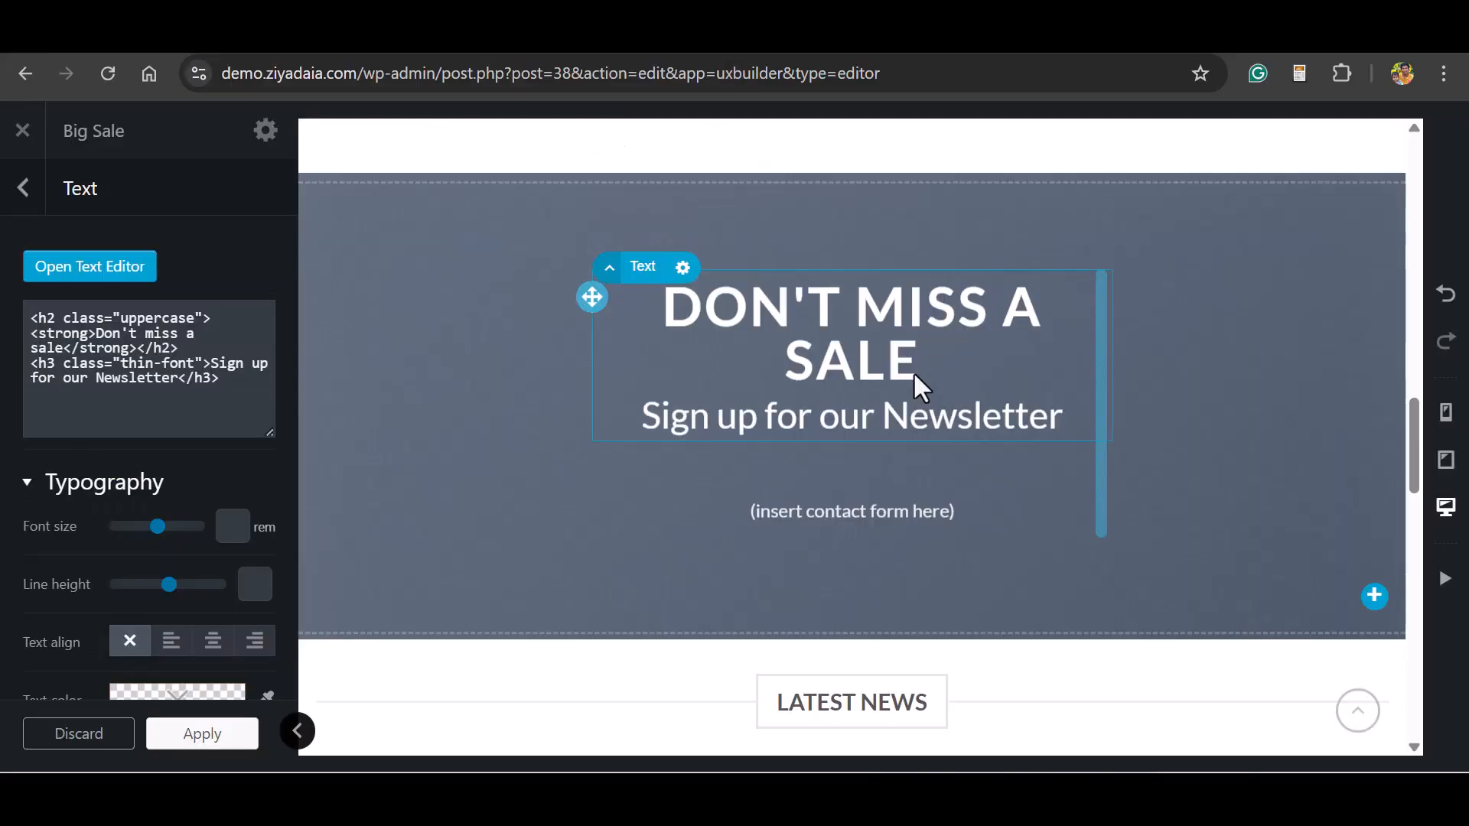
{"action": "double_click", "coordinate": [618, 388]}
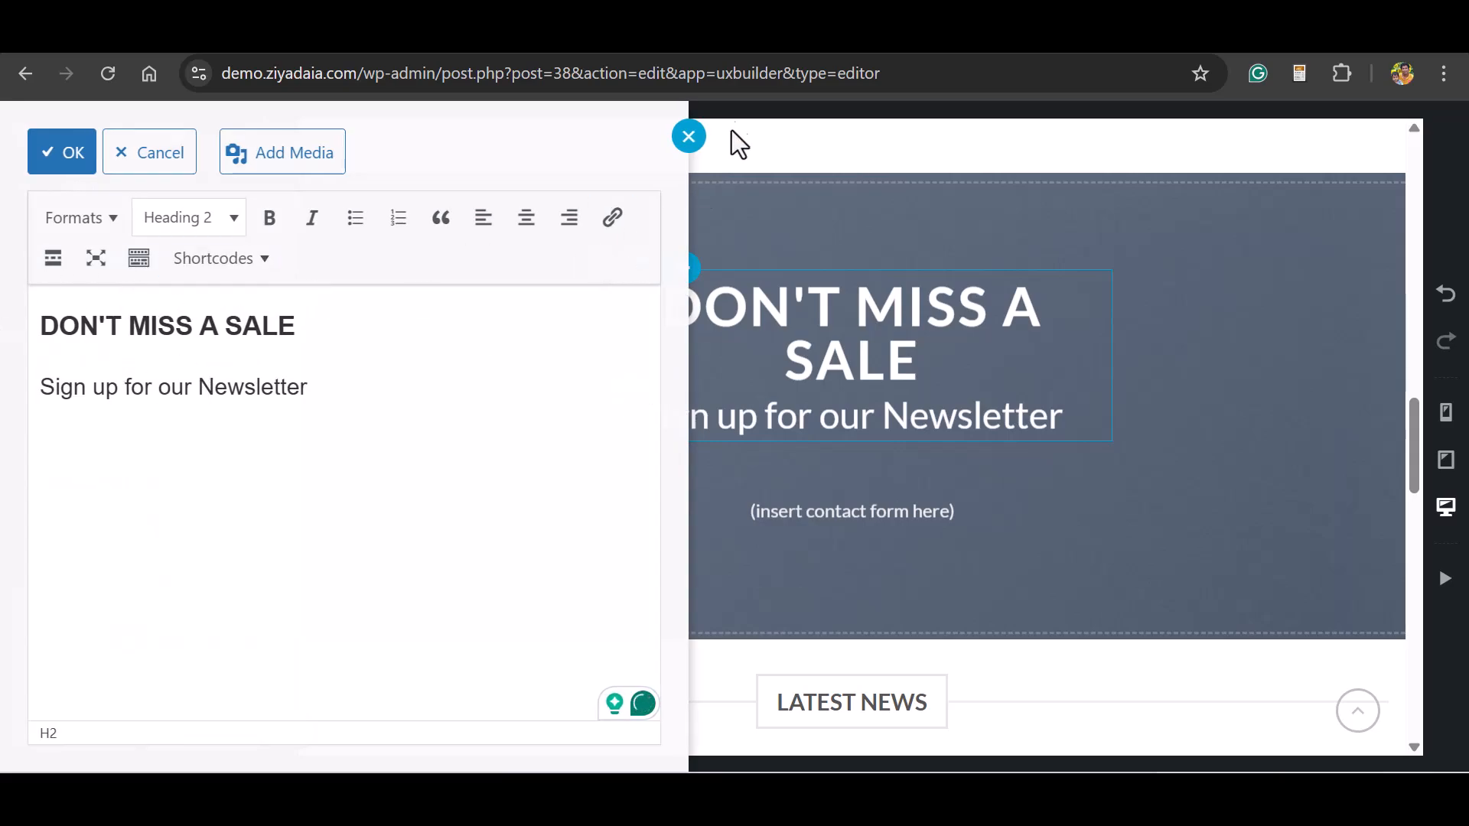
{"action": "left_click", "coordinate": [688, 136]}
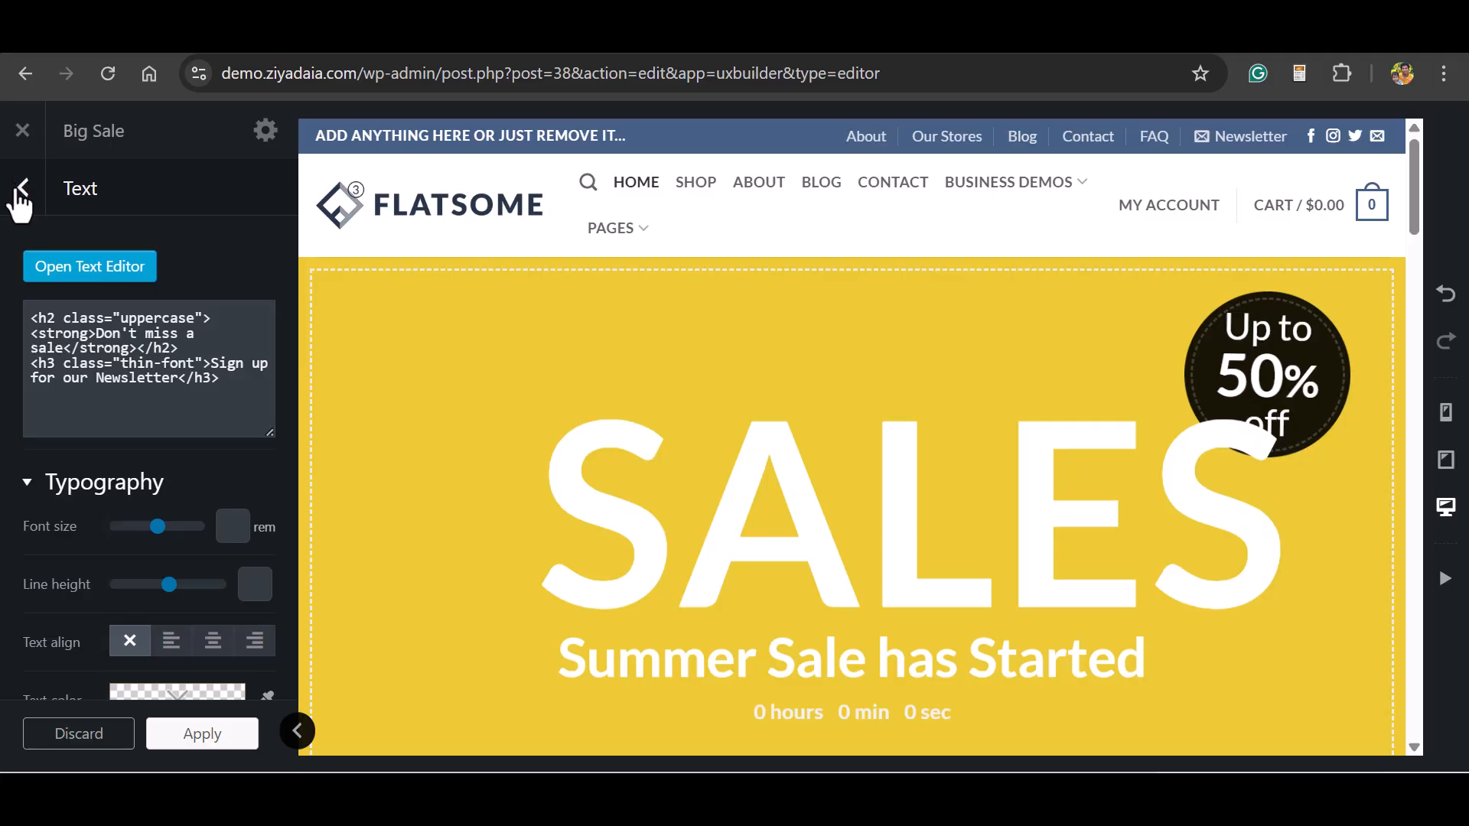
{"action": "left_click", "coordinate": [22, 130]}
{"action": "key", "text": "Return"}
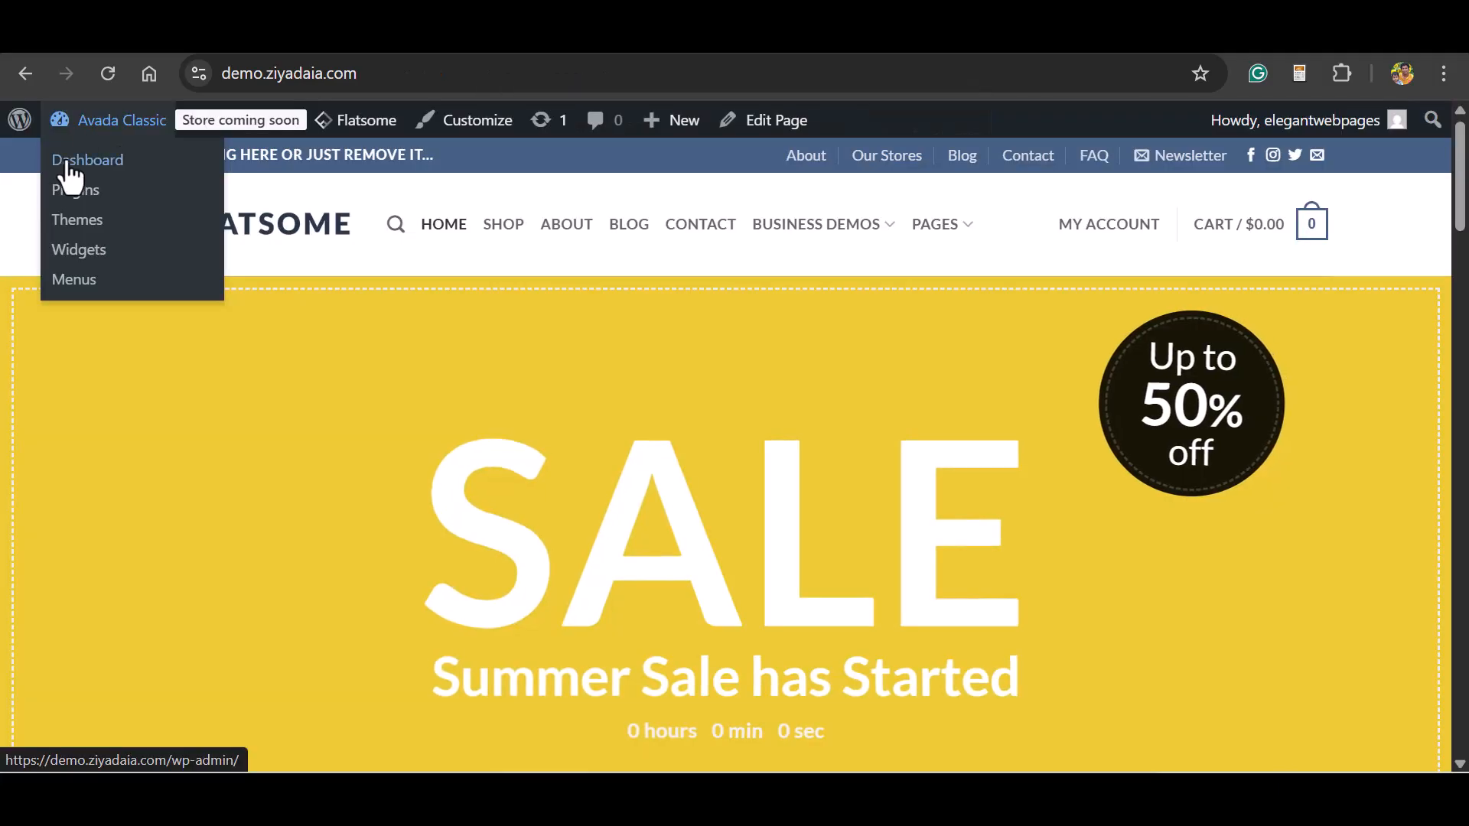
Go to the WordPress dashboard, open the list of all WooCommerce products and look through its entries and import options.
{"action": "left_click", "coordinate": [67, 170]}
{"action": "scroll", "coordinate": [67, 177], "scroll_direction": "down", "scroll_amount": 2}
{"action": "mouse_move", "coordinate": [77, 506]}
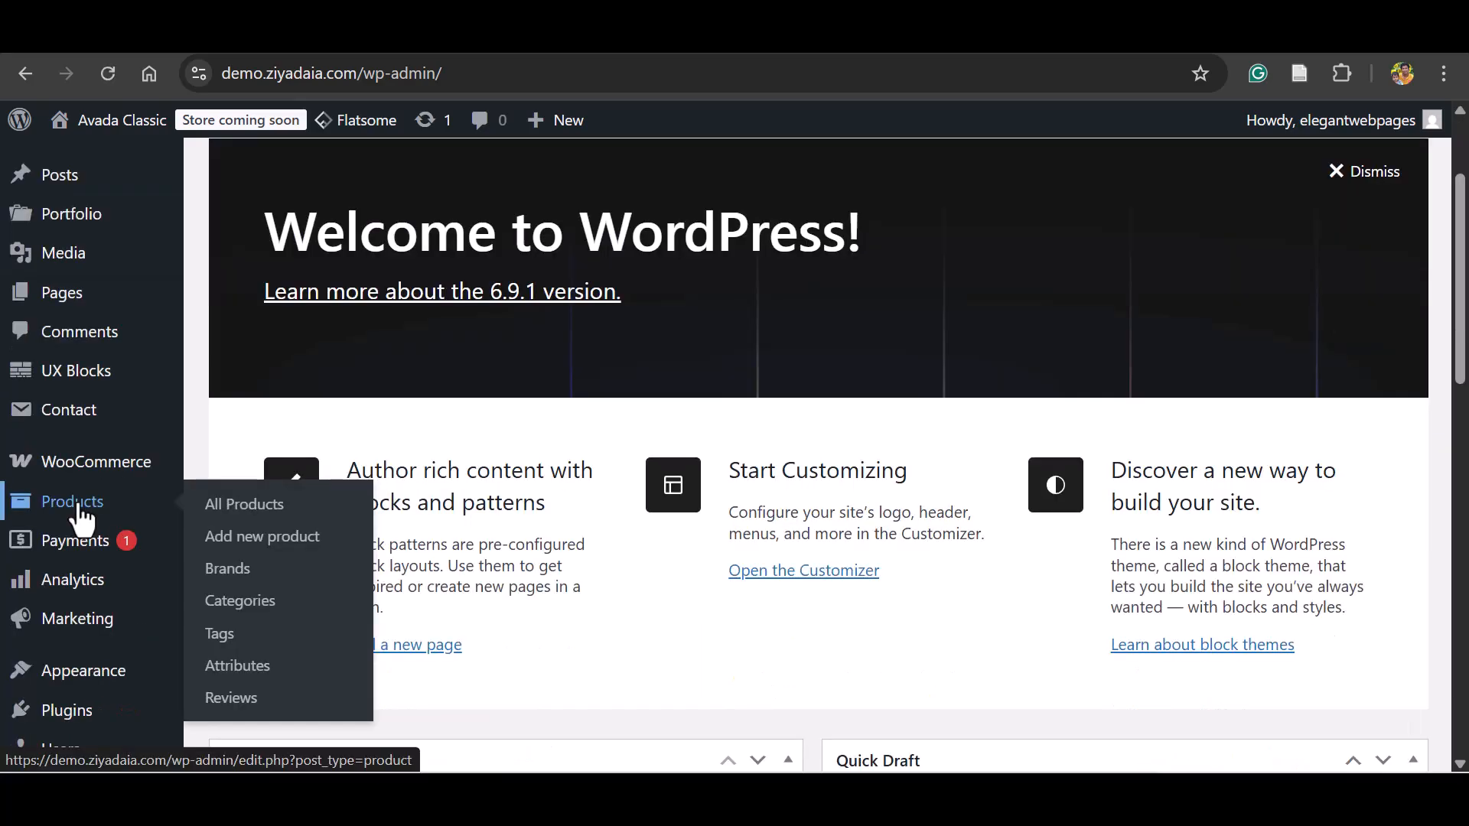
{"action": "left_click", "coordinate": [228, 511]}
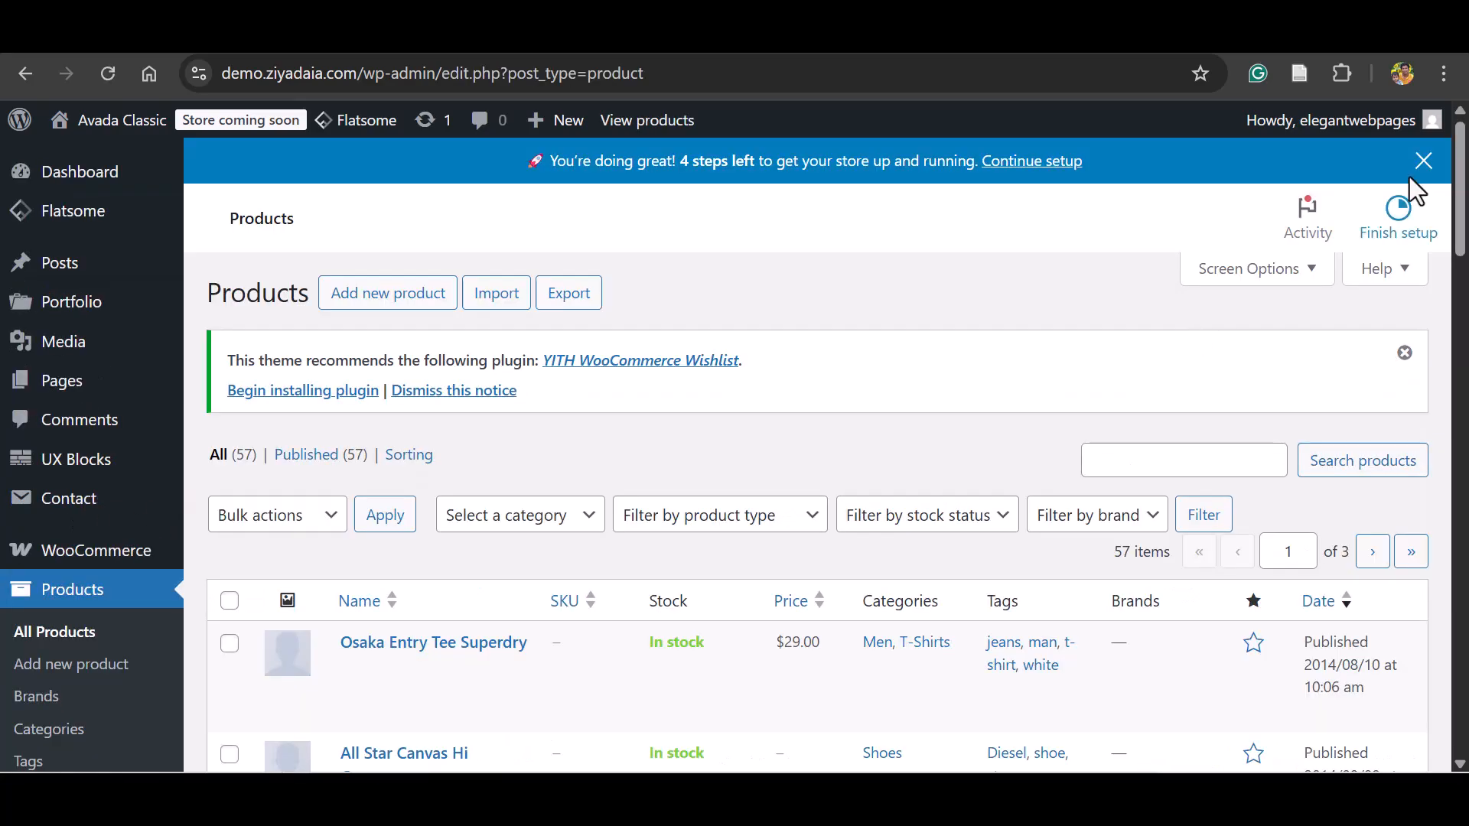
{"action": "scroll", "coordinate": [1461, 180], "scroll_direction": "down", "scroll_amount": 4}
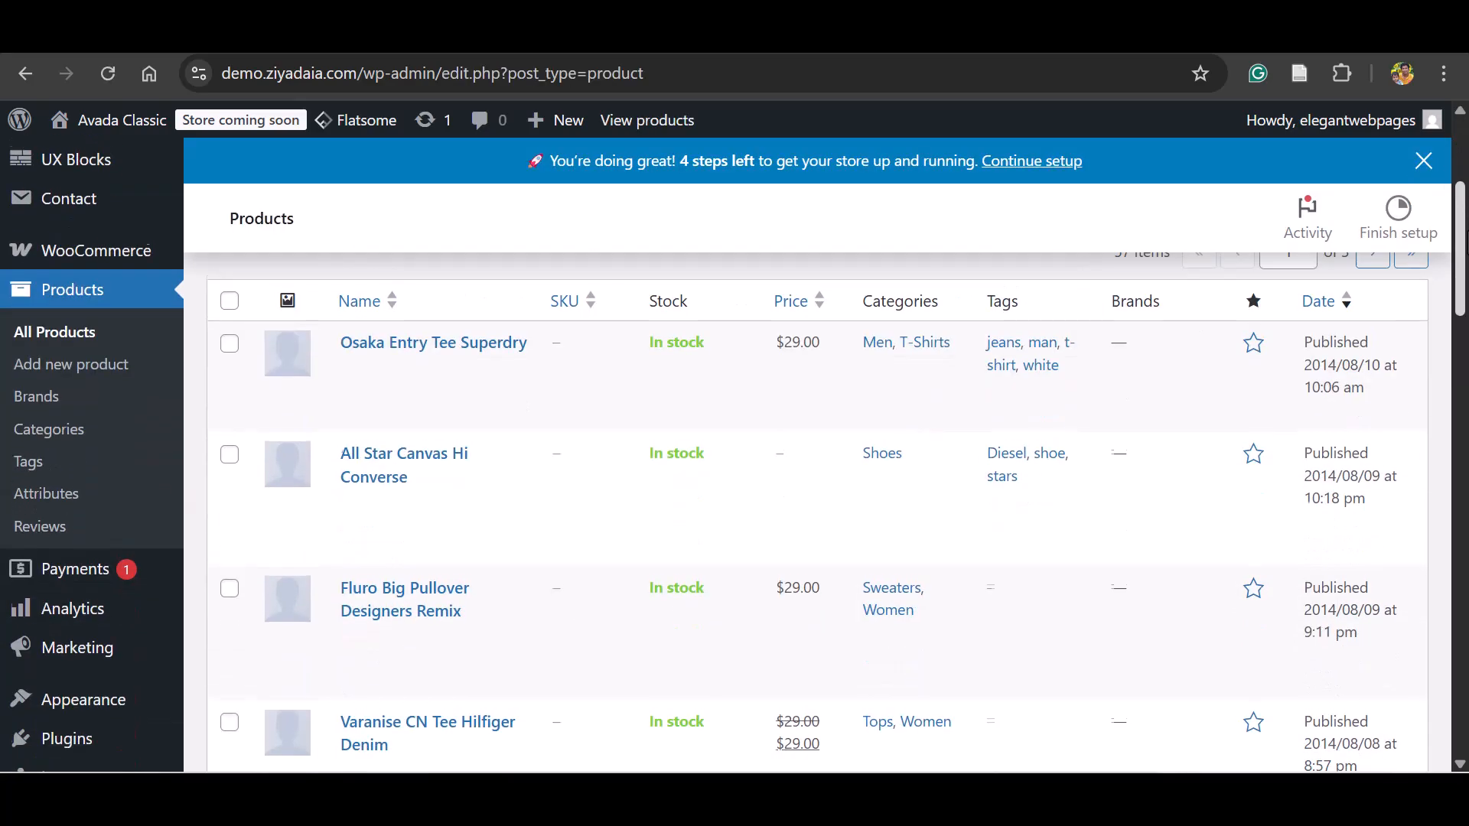
{"action": "mouse_move", "coordinate": [358, 329]}
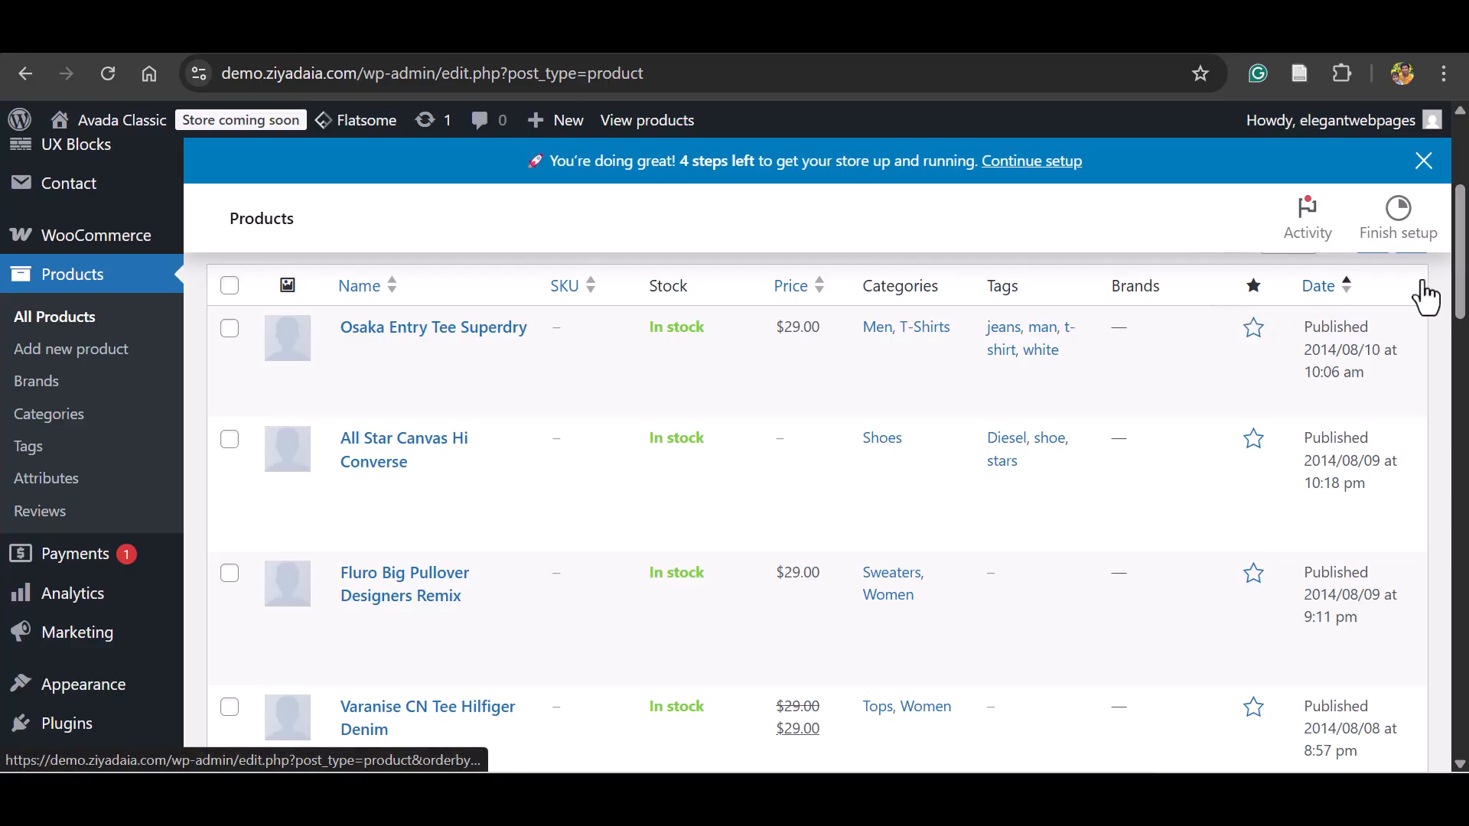
{"action": "scroll", "coordinate": [1458, 290], "scroll_direction": "up", "scroll_amount": 4}
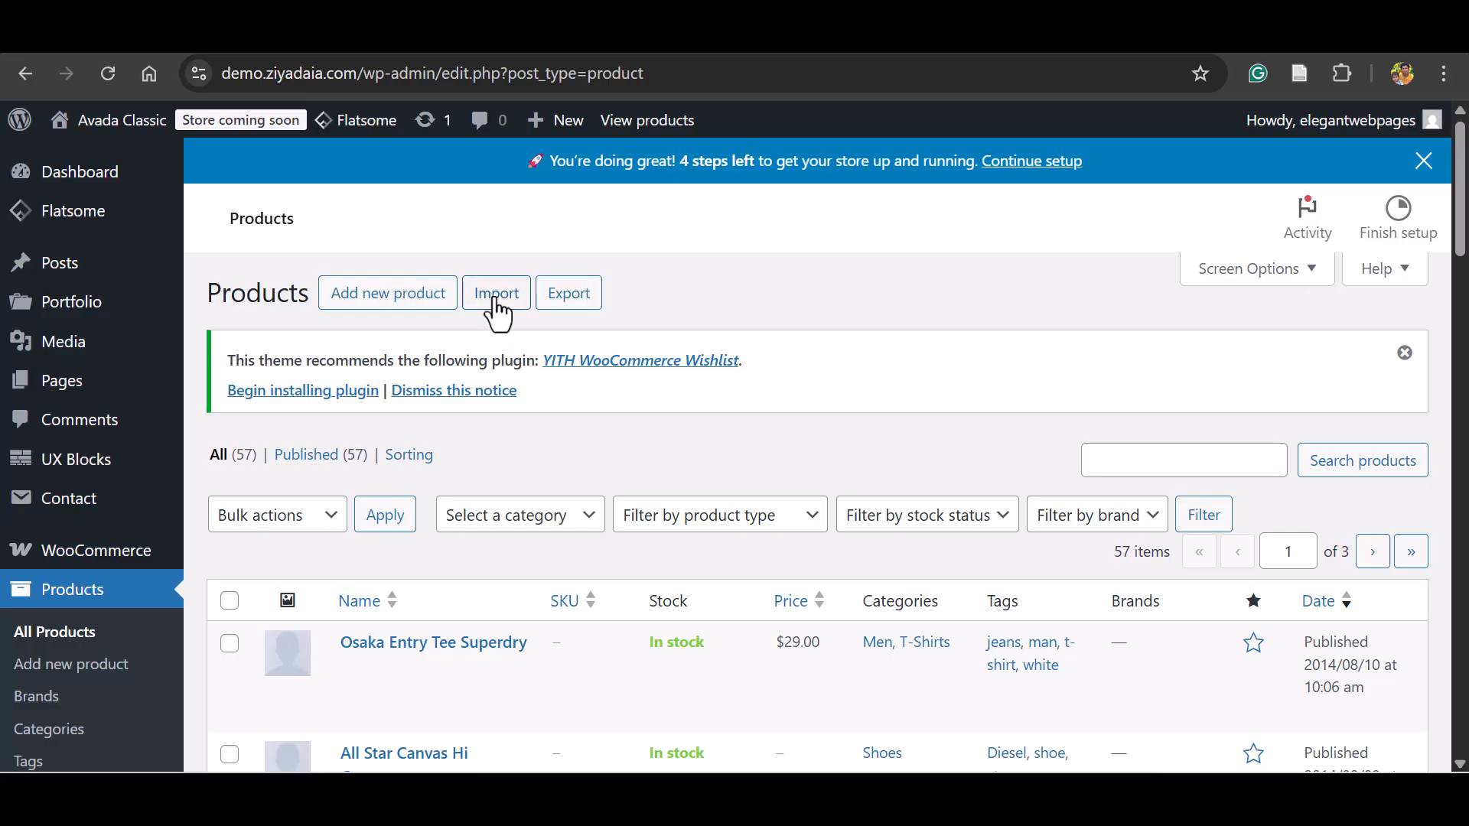
{"action": "scroll", "coordinate": [677, 296], "scroll_direction": "down", "scroll_amount": 4}
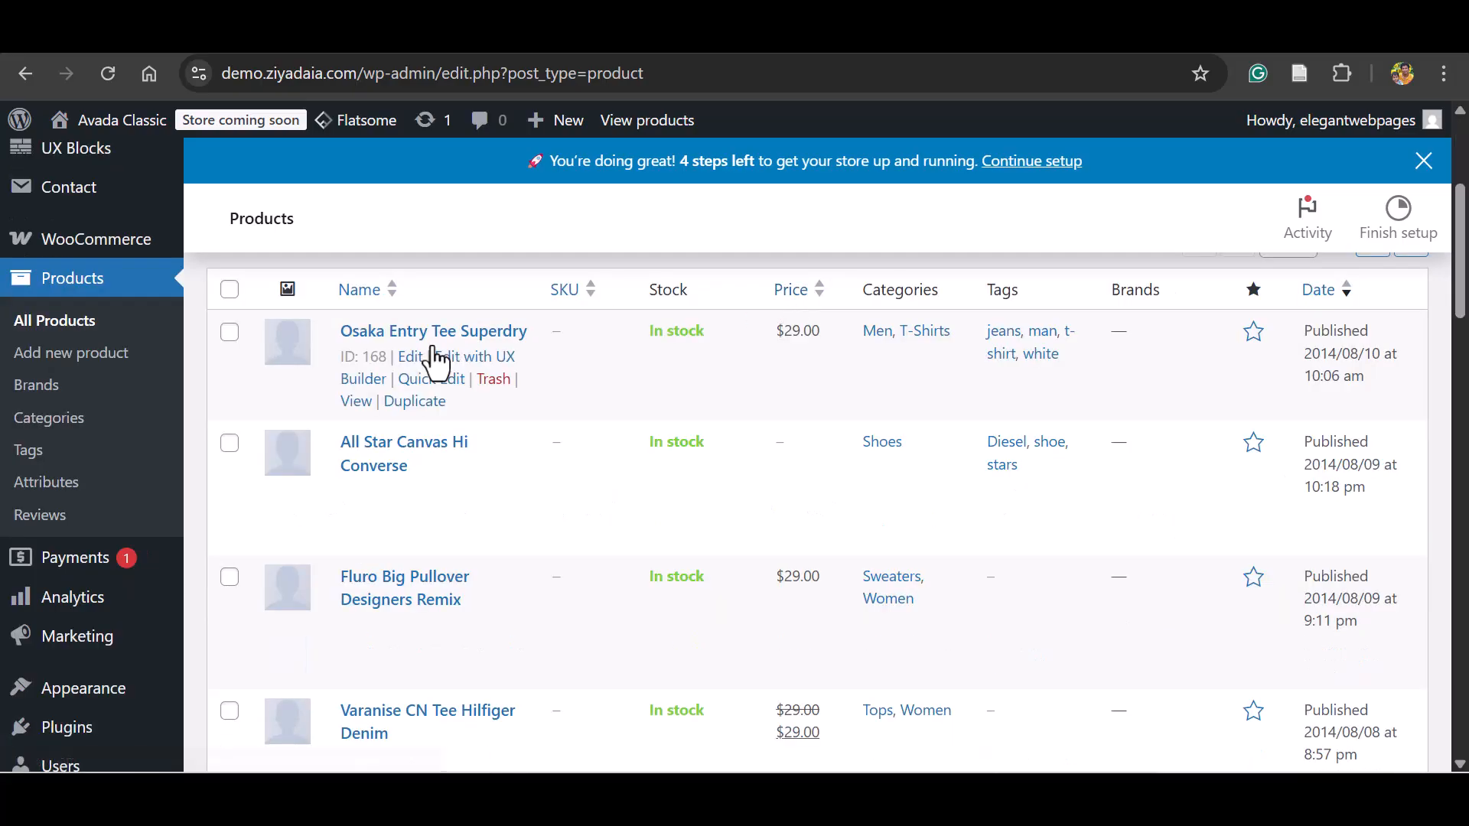
Open the Osaka Entry Tee Superdry product in UX Builder, view the elements available for its content, and exit without changes.
{"action": "left_click", "coordinate": [478, 358]}
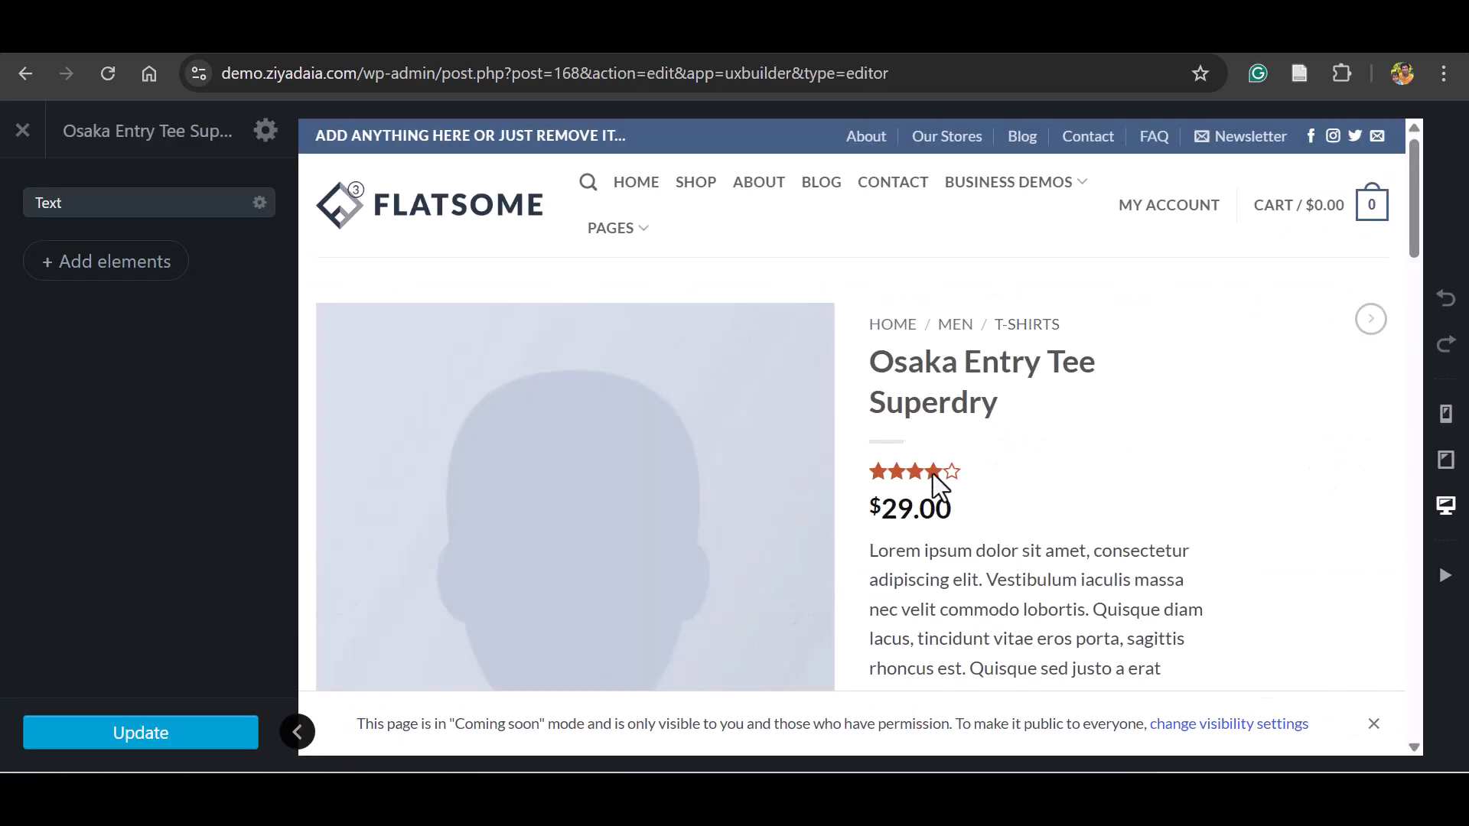
{"action": "left_click", "coordinate": [607, 469]}
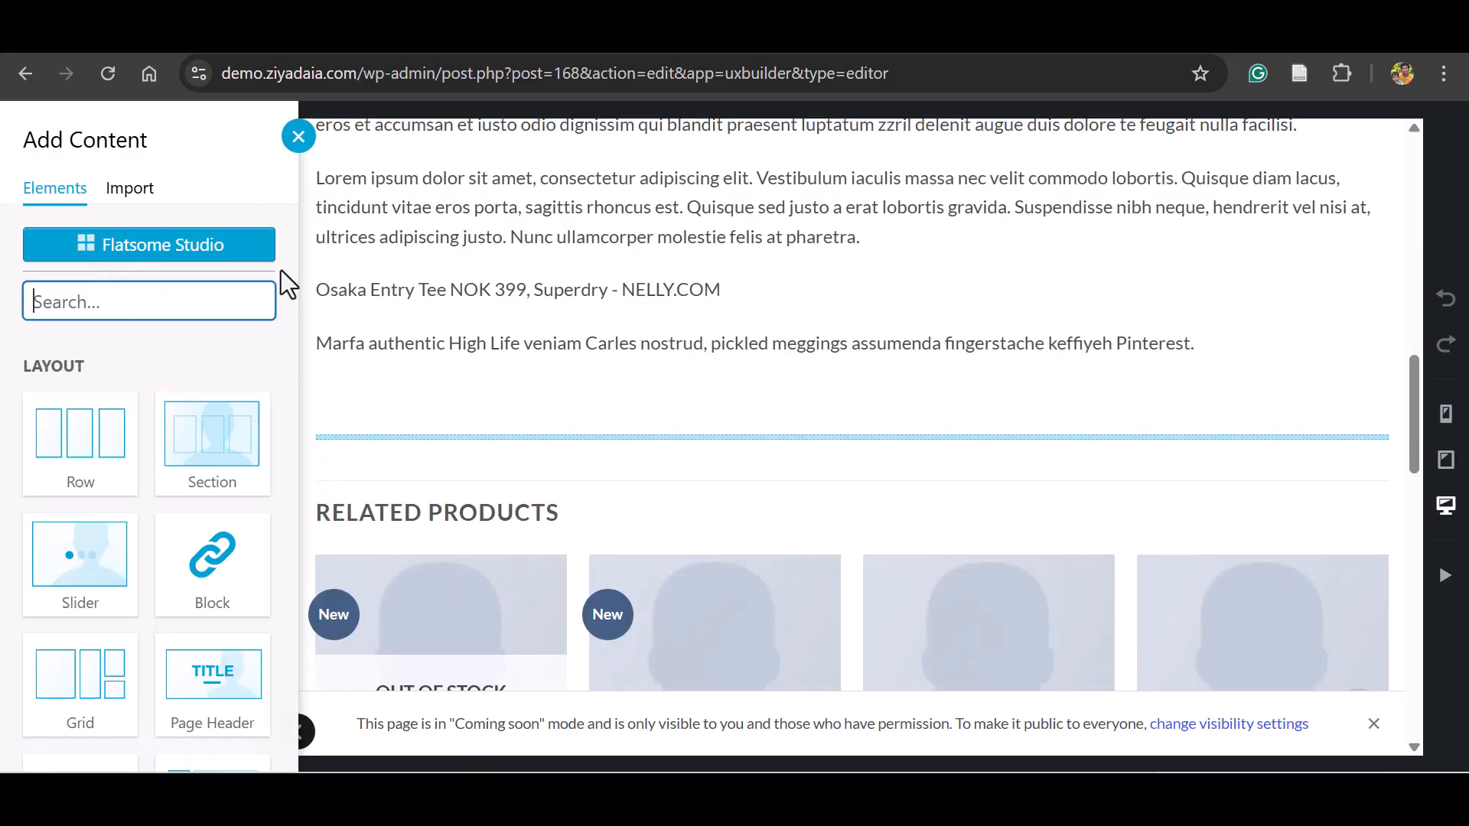
{"action": "left_click", "coordinate": [298, 136]}
{"action": "left_click_drag", "start_coordinate": [1412, 403], "coordinate": [186, 108]}
{"action": "left_click", "coordinate": [22, 130]}
{"action": "left_click", "coordinate": [849, 212]}
Open the list of all posts, move the "Hello world!" post to the trash, and look through the remaining posts.
{"action": "mouse_move", "coordinate": [53, 267]}
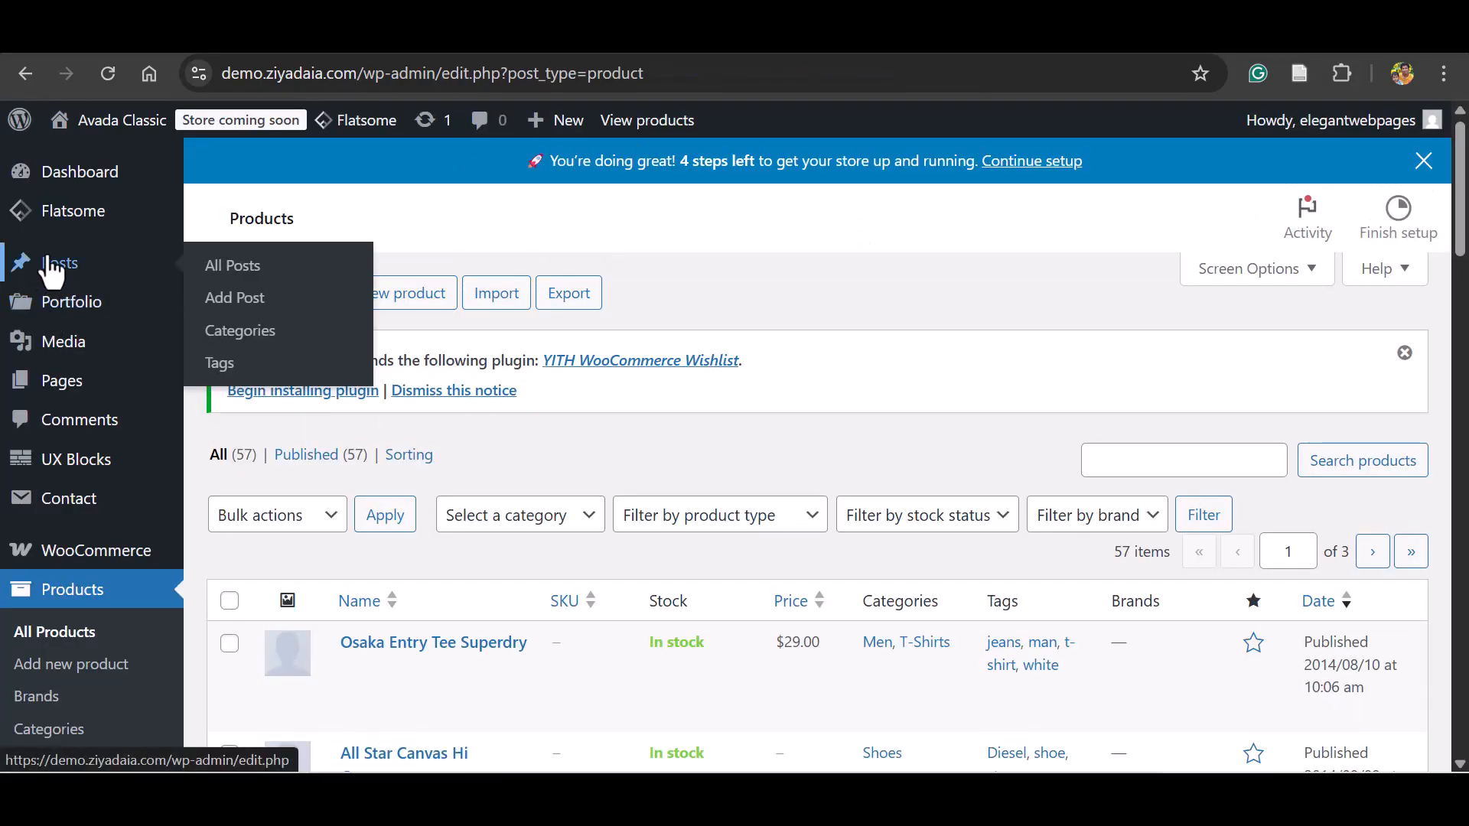
{"action": "left_click", "coordinate": [255, 276]}
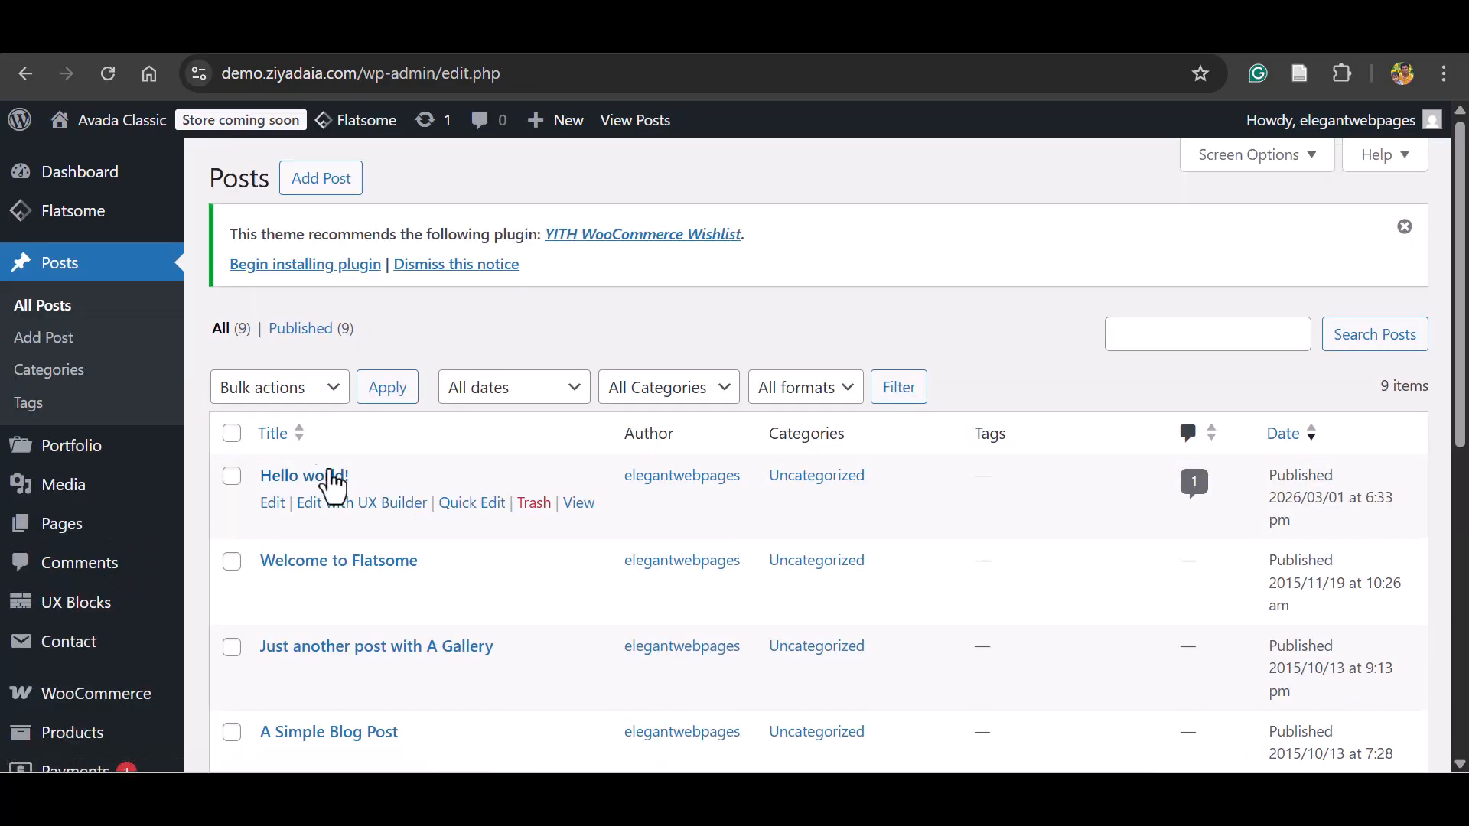
{"action": "left_click", "coordinate": [528, 504]}
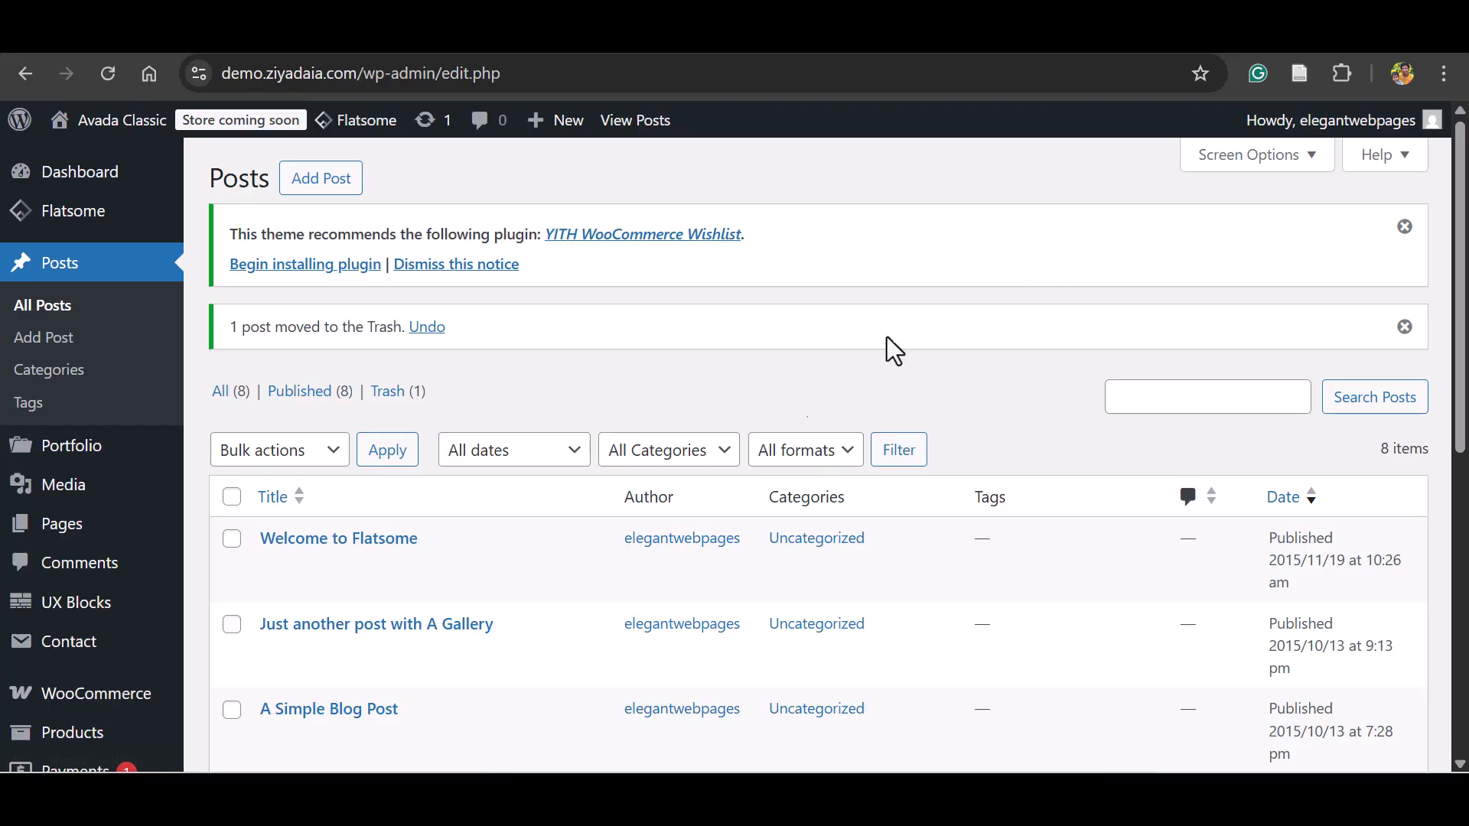
{"action": "scroll", "coordinate": [995, 295], "scroll_direction": "down", "scroll_amount": 2}
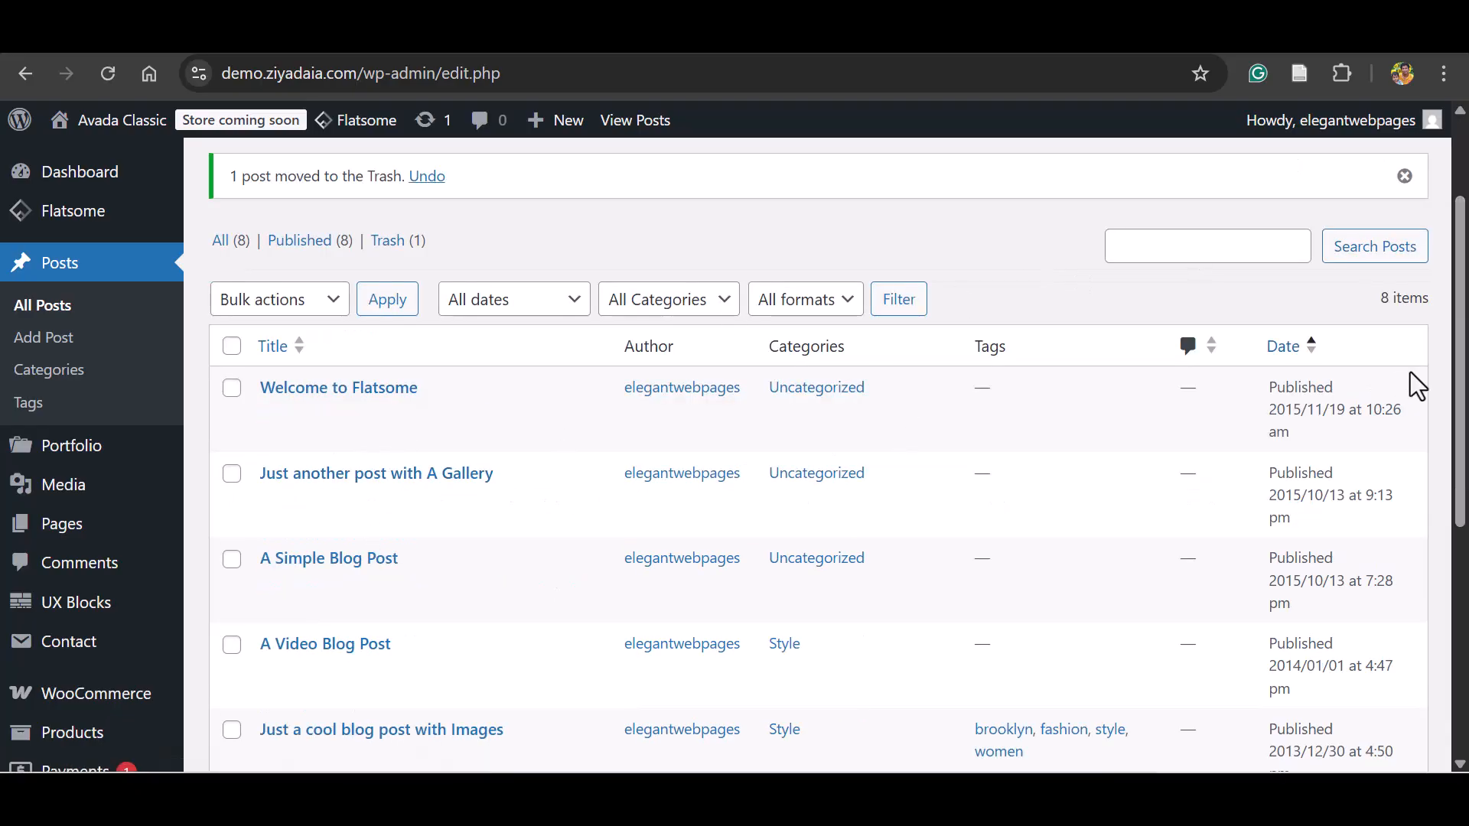
{"action": "scroll", "coordinate": [1458, 386], "scroll_direction": "up", "scroll_amount": 2}
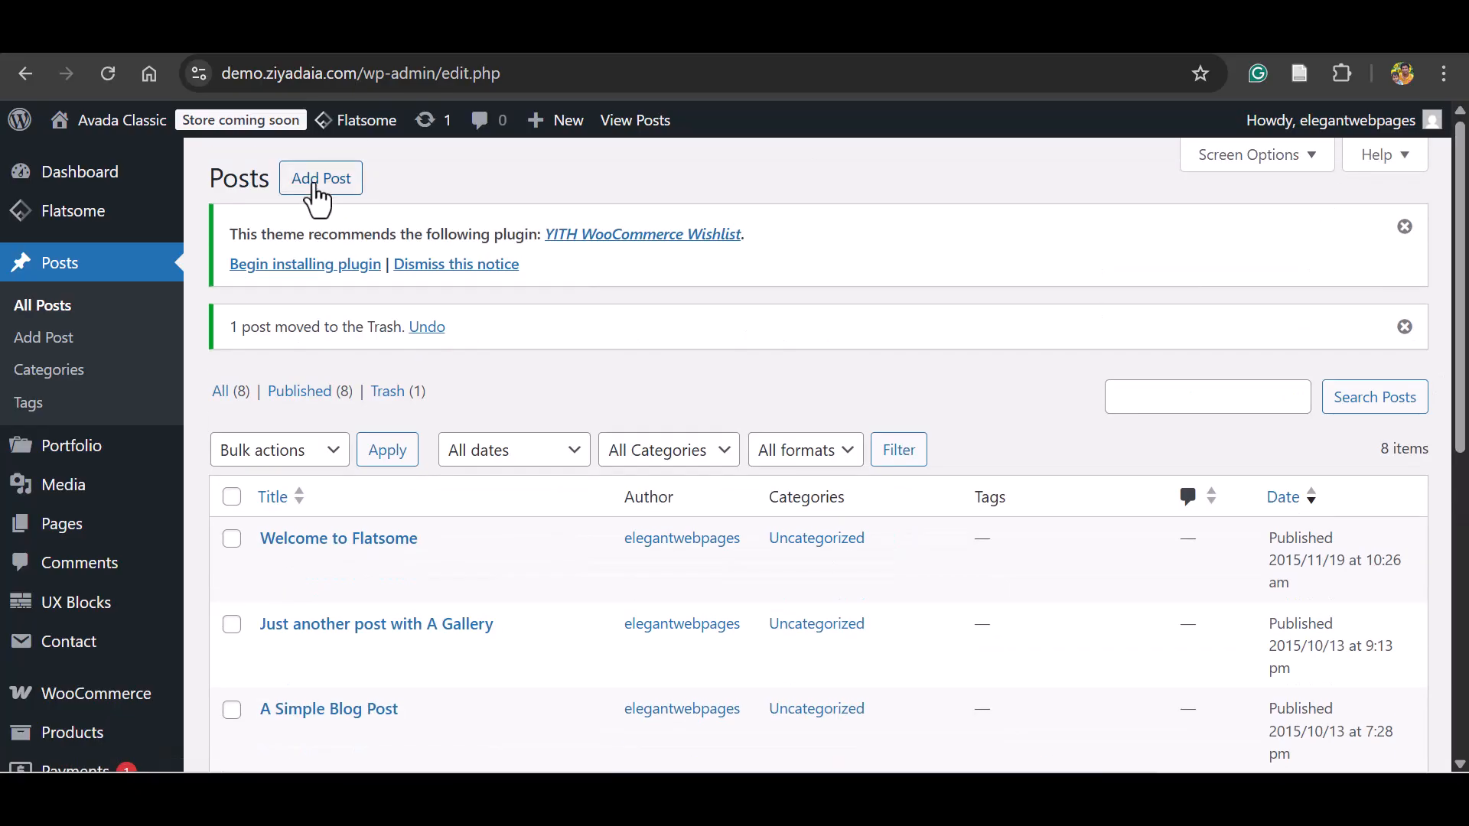